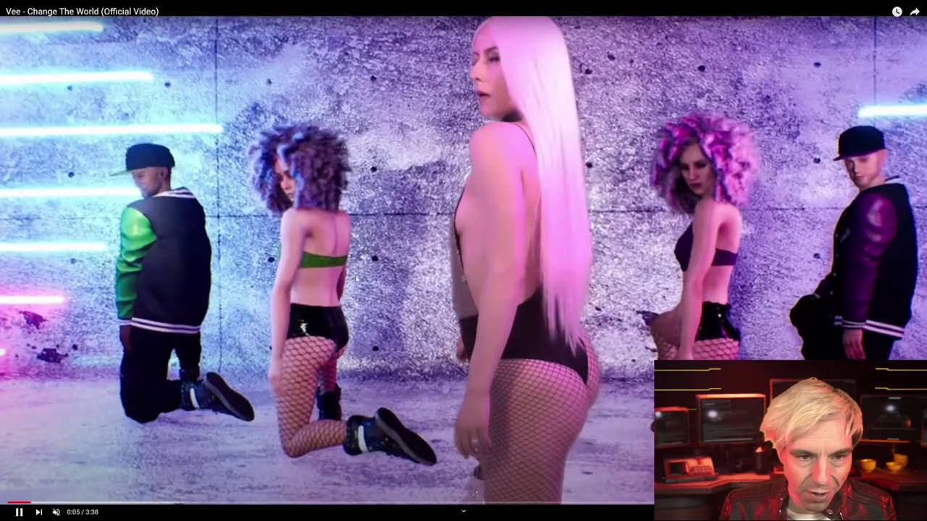
- Play the Change The World music video, skip past its two-minute mark, and leave it paused outside full screen
click(332, 261)
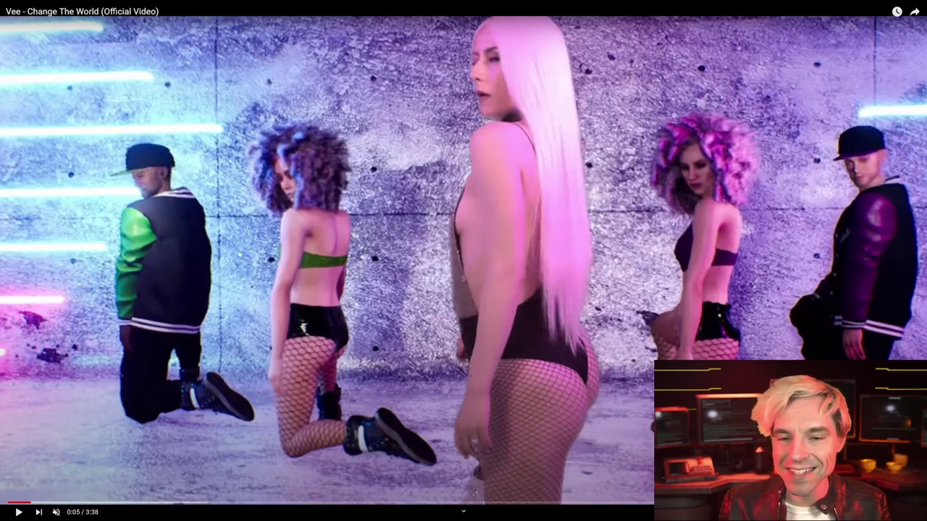
click(19, 512)
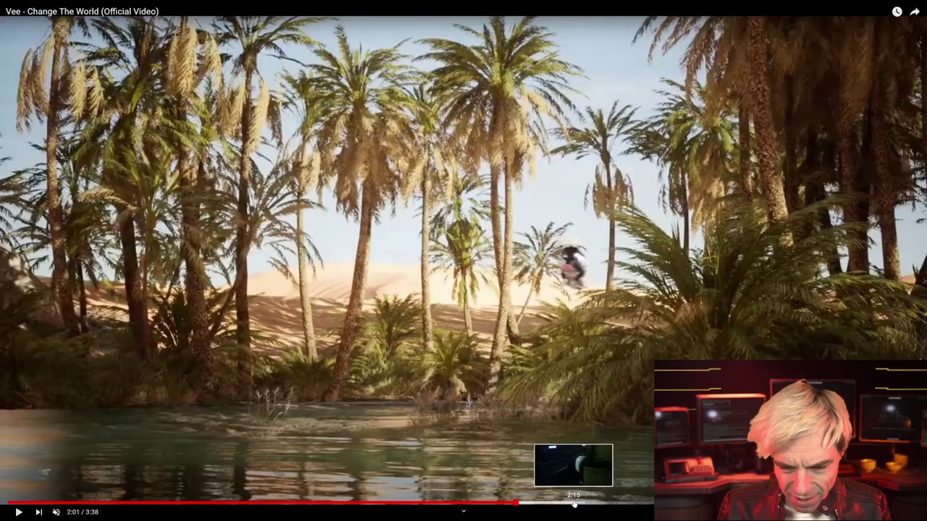
click(551, 506)
click(457, 249)
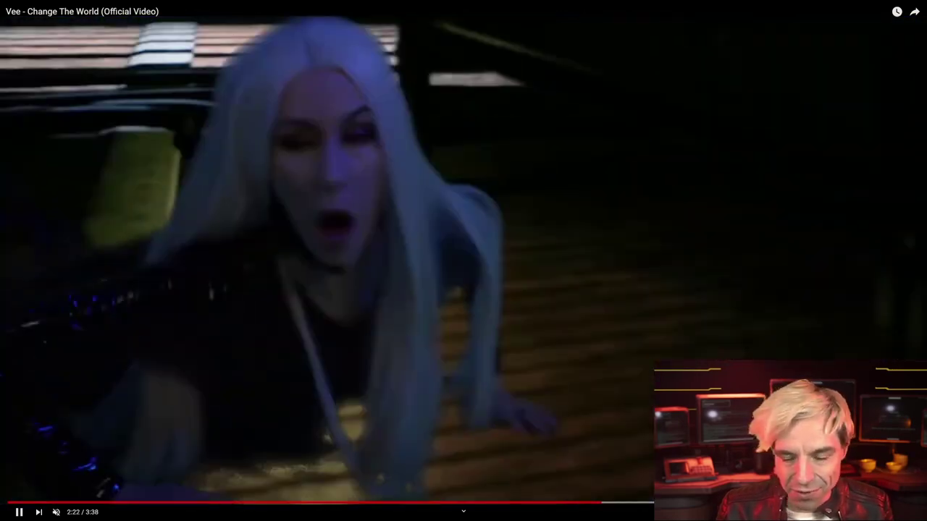
key(Escape)
key(space)
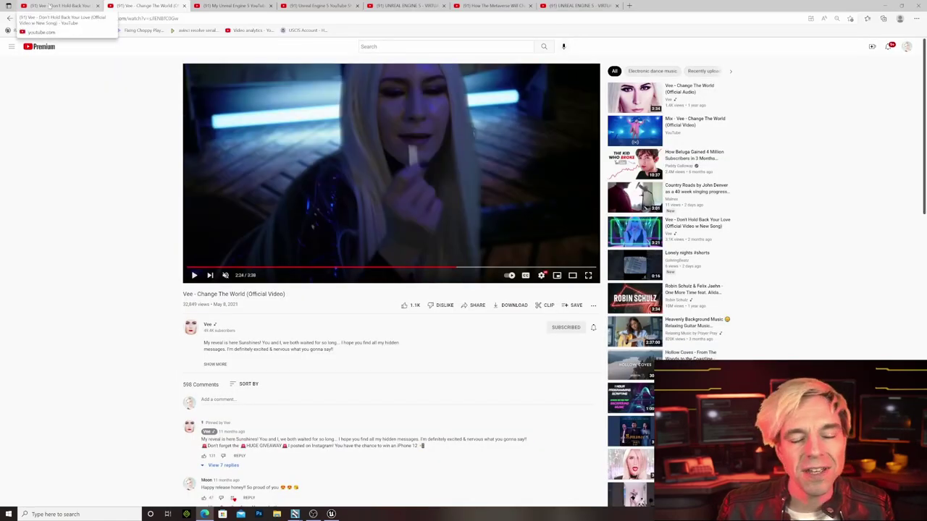
- Watch the Don't Hold Back Your Love video in full screen, skipping through scenes up to about 1:26, and exit full screen
click(50, 6)
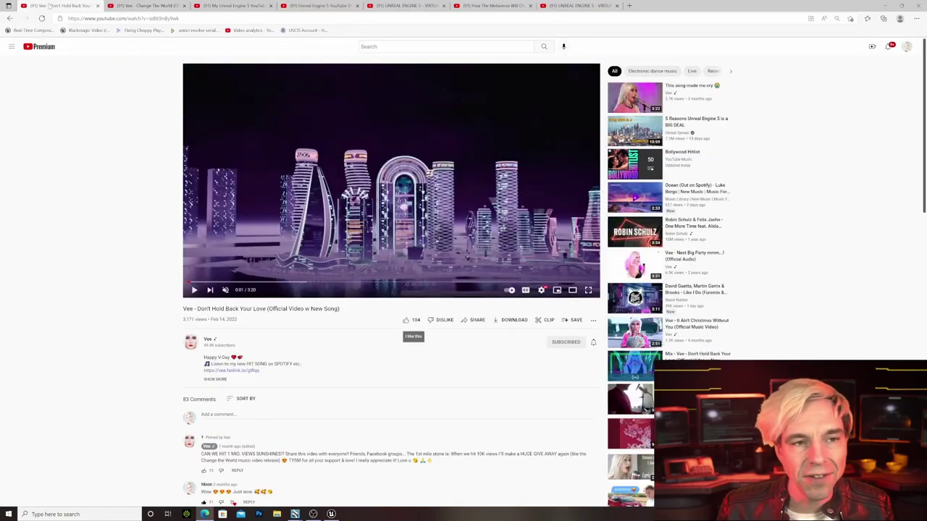
click(589, 290)
click(102, 334)
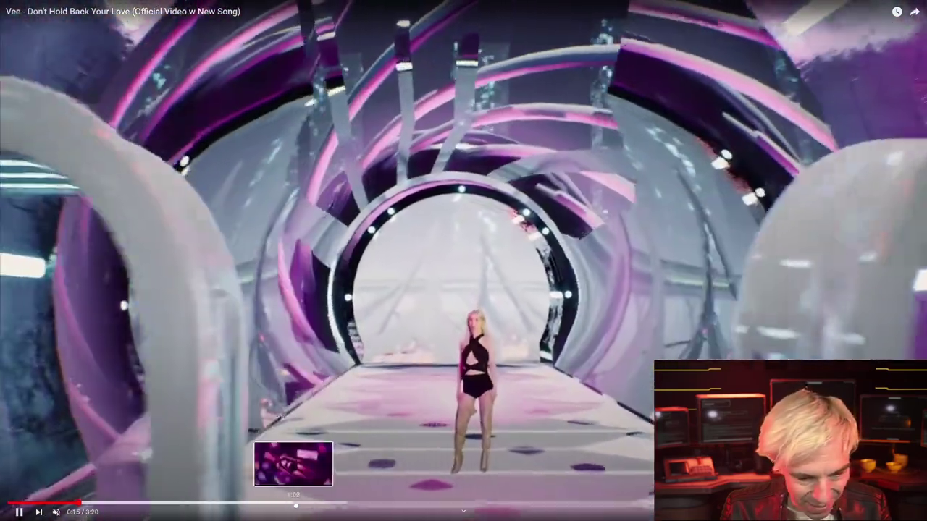
click(288, 503)
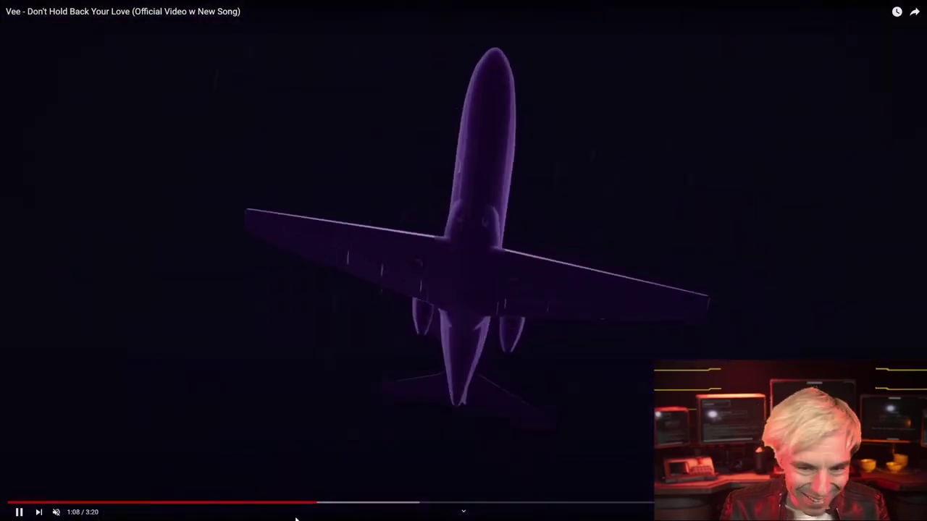
click(377, 501)
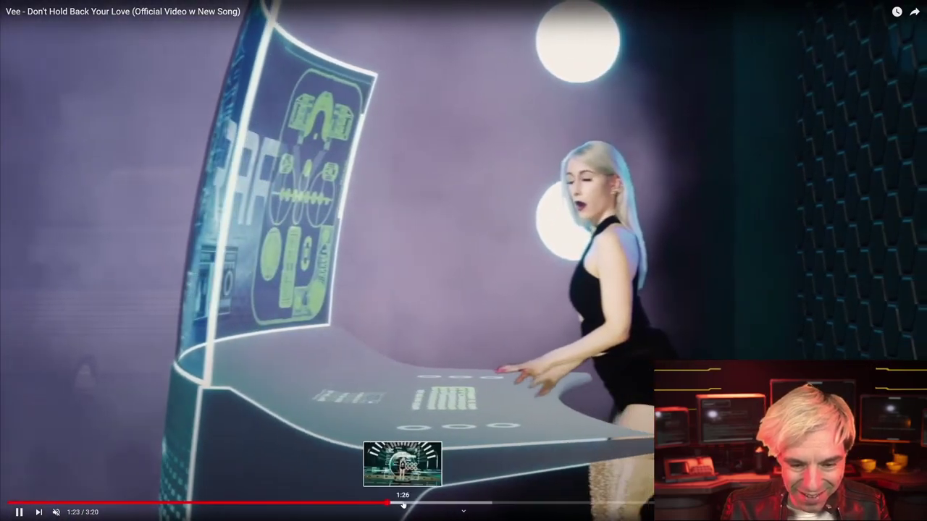
click(402, 502)
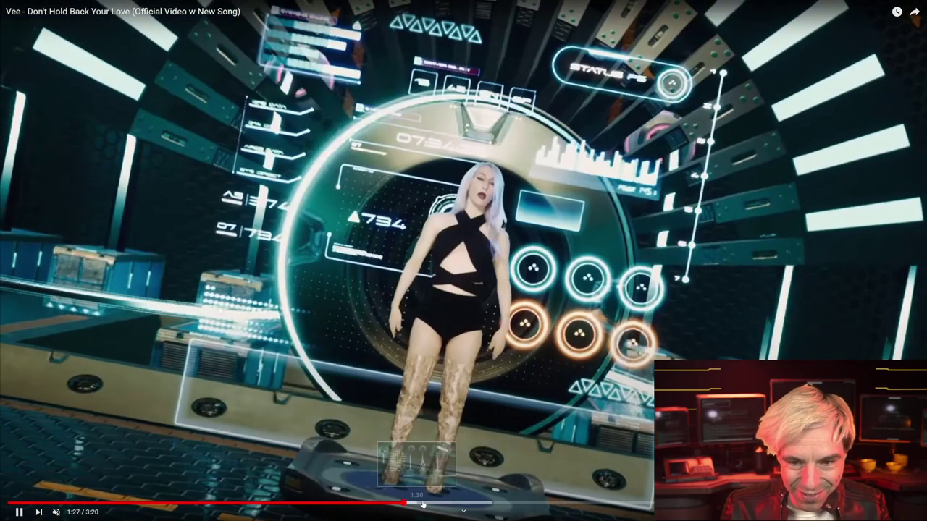
key(Escape)
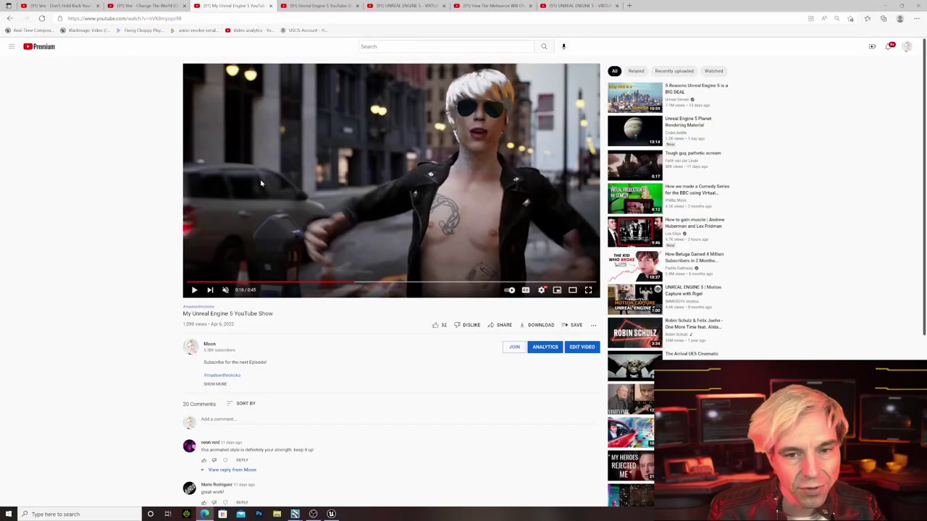
- View Unreal Engine 5 YouTube Show: Ep1 in full screen, skipping ahead through its scenes, and exit full screen
click(302, 6)
key(f)
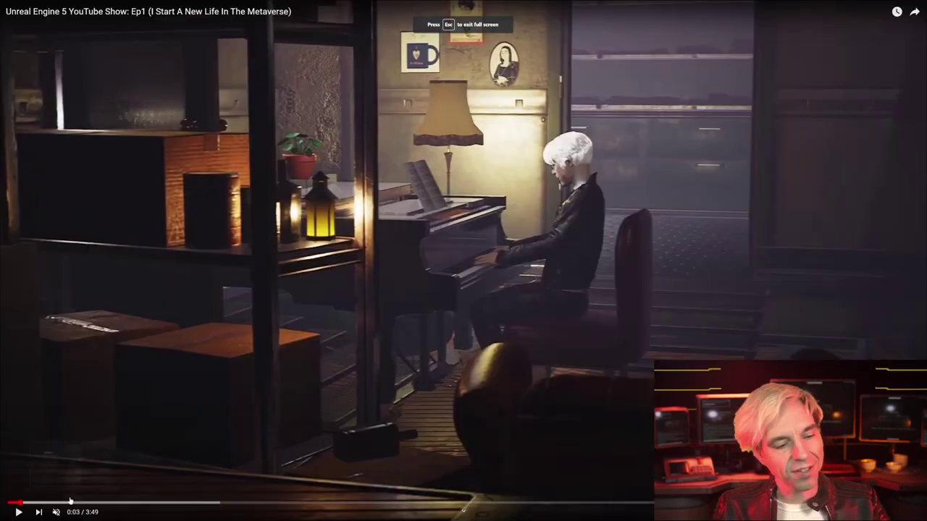
click(92, 504)
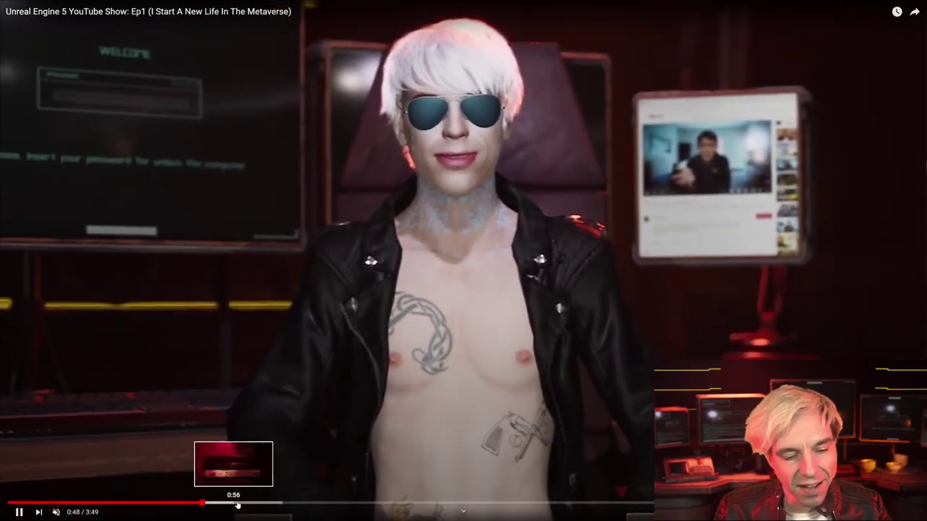
click(246, 505)
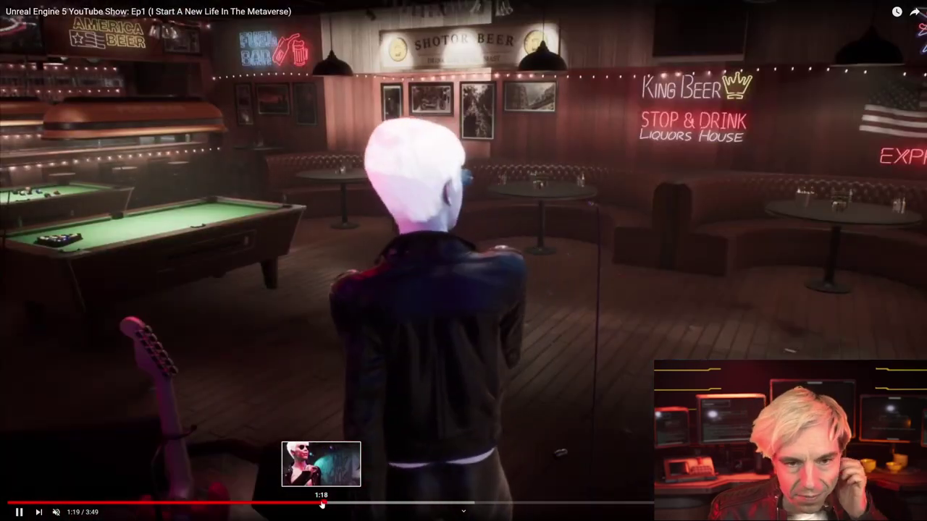
click(460, 270)
key(Escape)
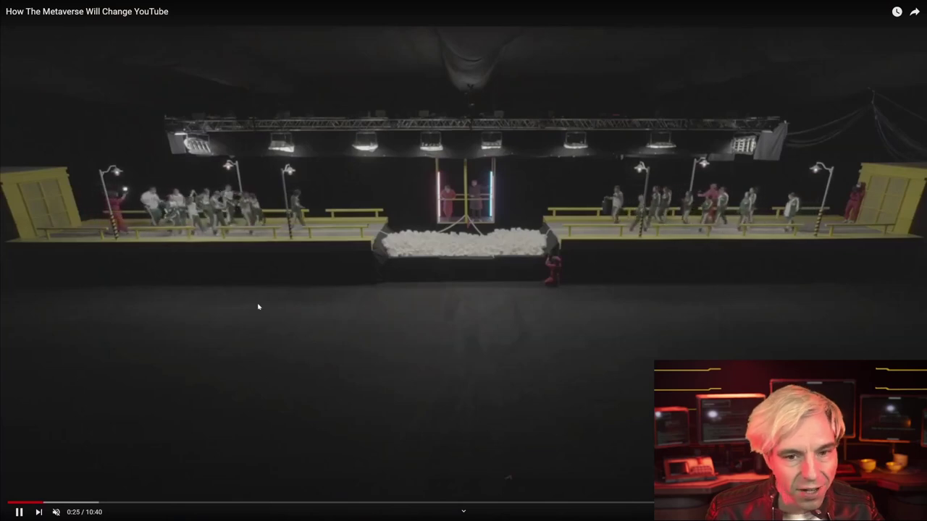
- Examine the stage-to-virtual-set transition around 0:25 in How The Metaverse Will Change YouTube, pausing and replaying it
click(151, 258)
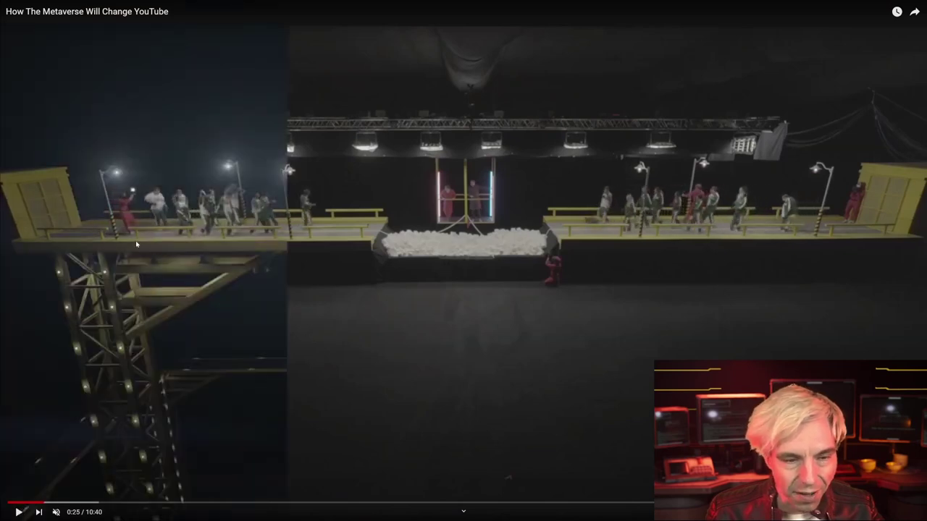
click(130, 244)
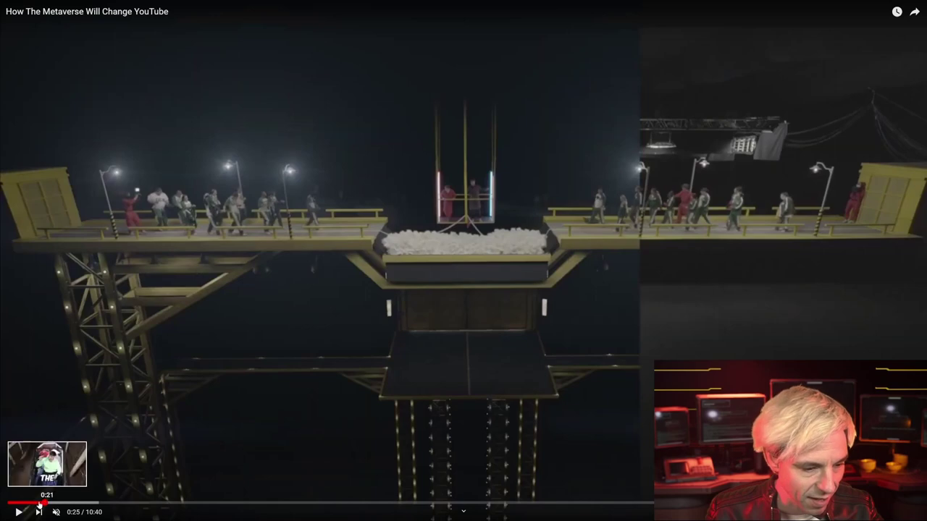
key(space)
key(space)
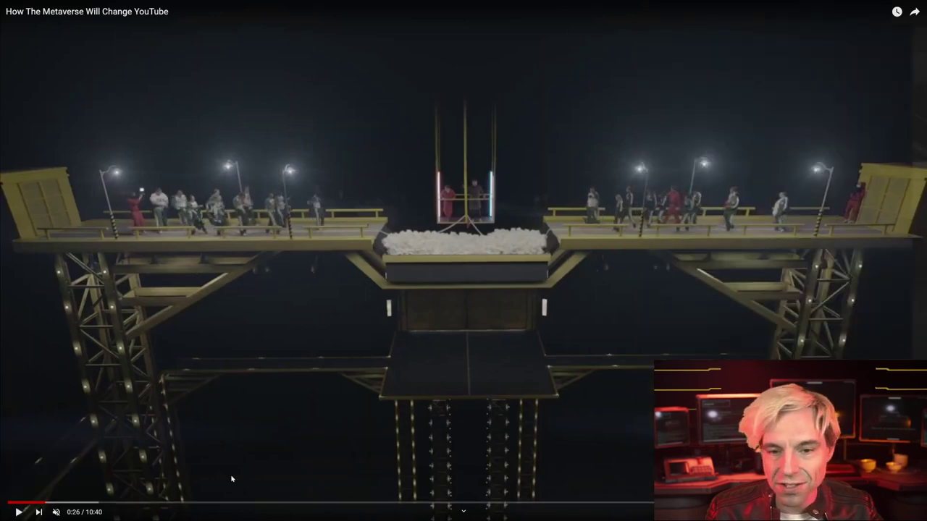
click(43, 502)
click(145, 360)
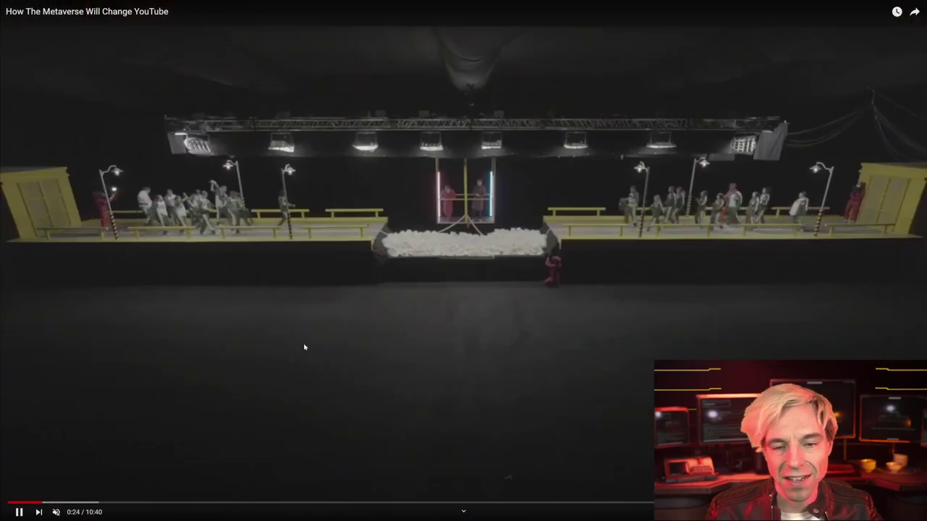
click(304, 348)
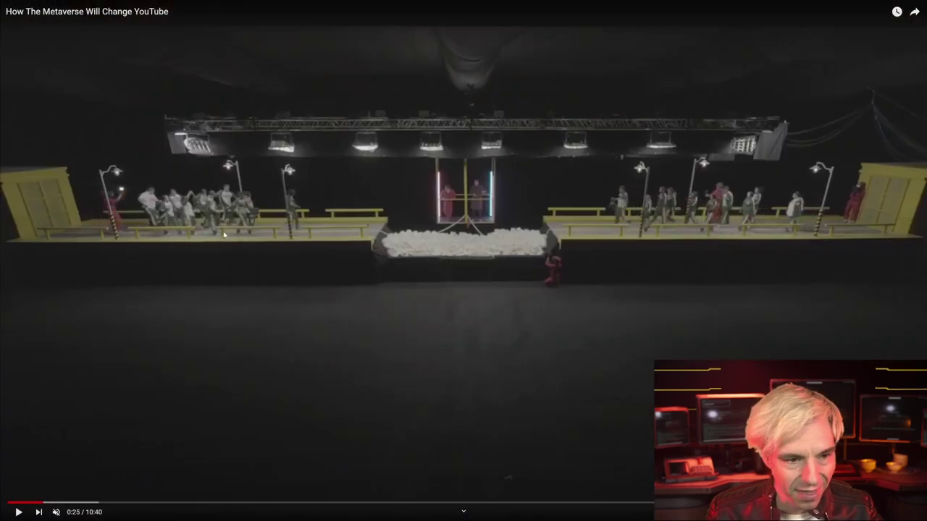
click(685, 263)
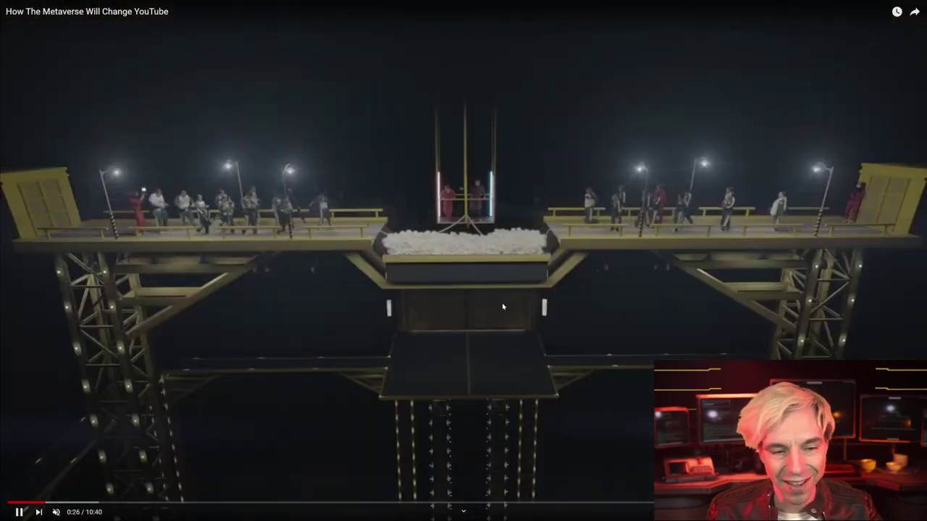
click(502, 302)
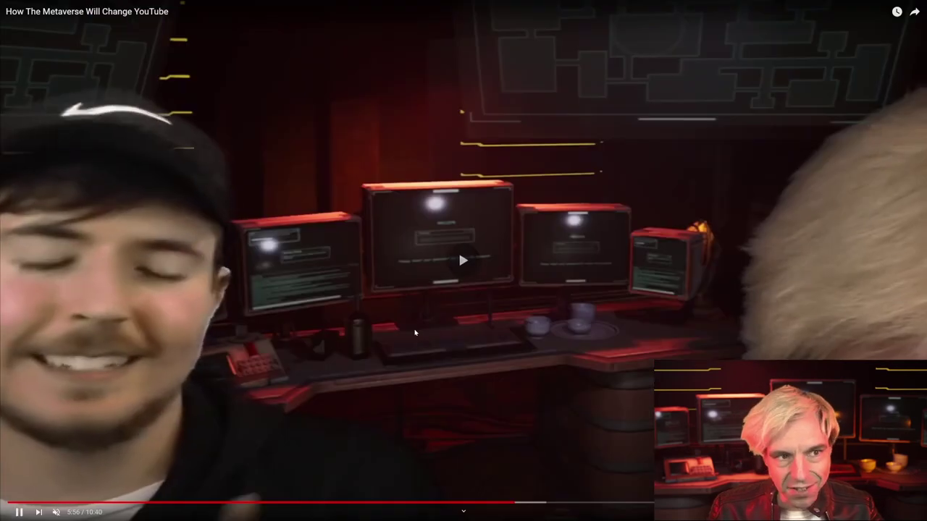
- Review the two-person virtual set scene around 5:56 in the metaverse video and exit full screen
click(516, 501)
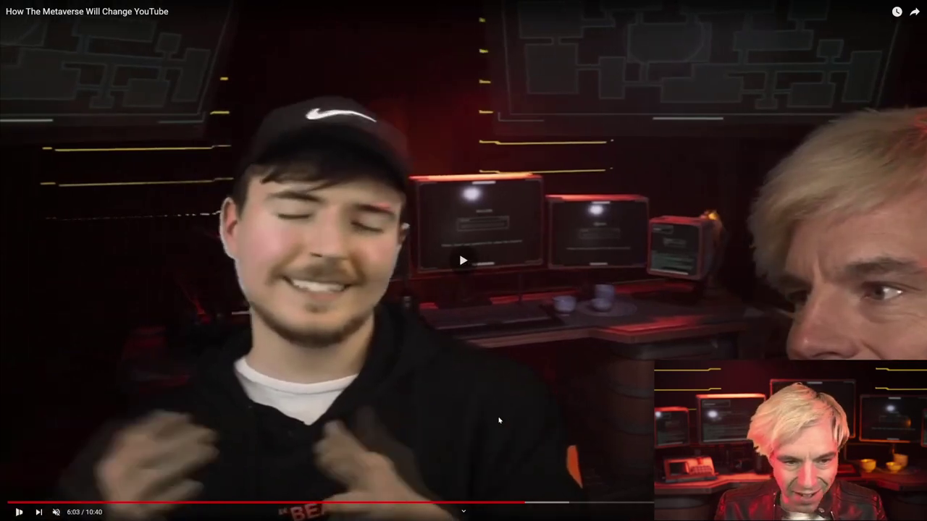
click(425, 410)
key(Escape)
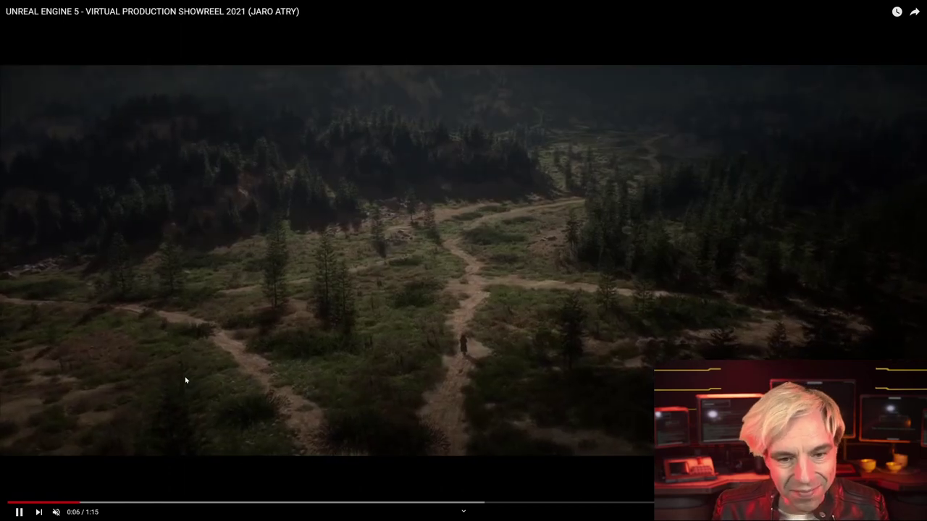
- Watch the Unreal Engine 5 Virtual Production Showreel 2021, pausing on the forest and sea-cliff shots, and exit full screen
click(185, 380)
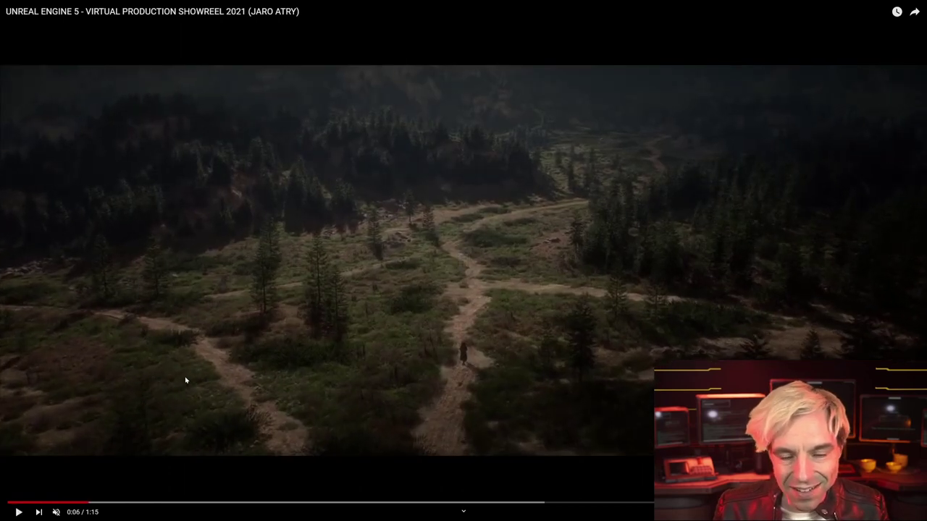
click(185, 380)
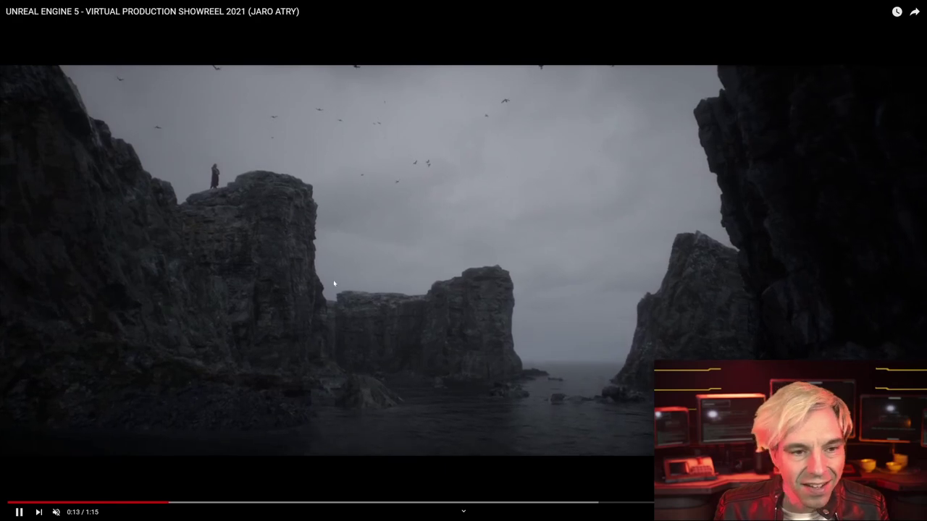
click(283, 253)
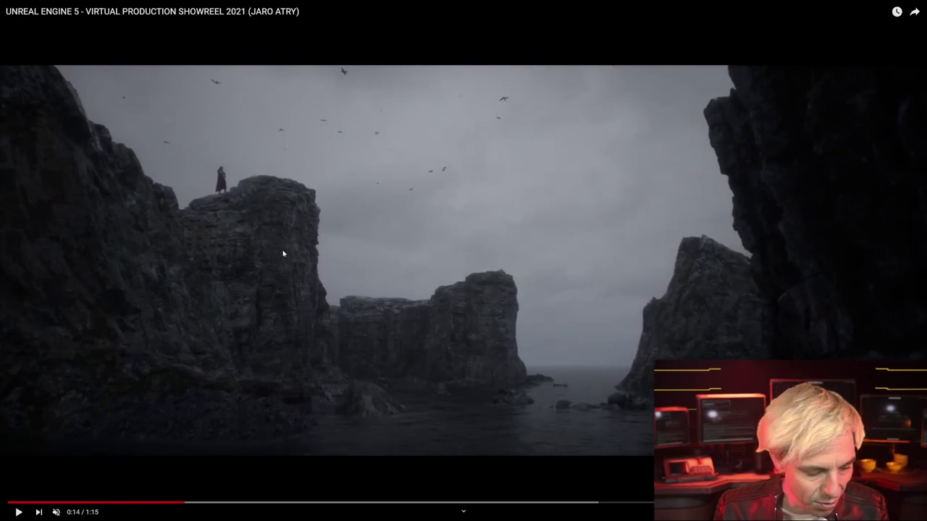
key(Escape)
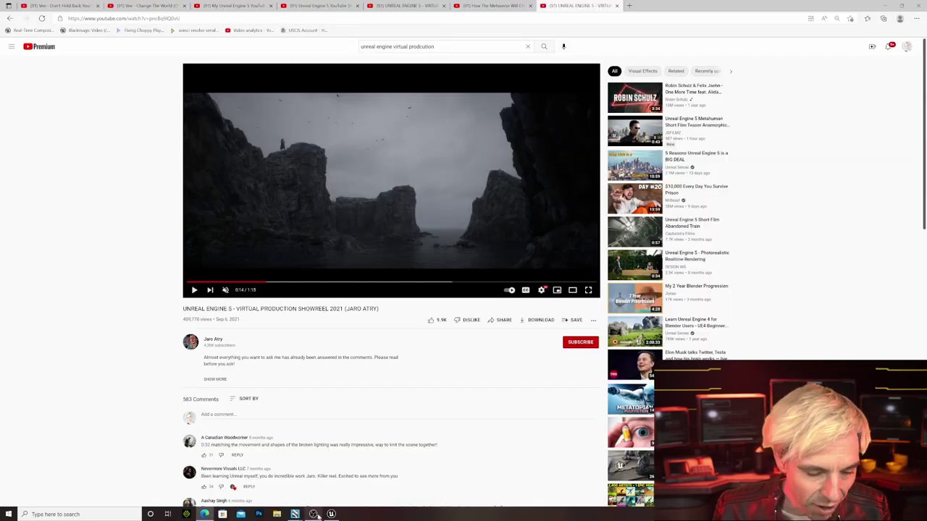
- Switch to the Epic Games Launcher, search the Unreal Engine Marketplace for "forest" and sort the results by Price High to Low
click(313, 514)
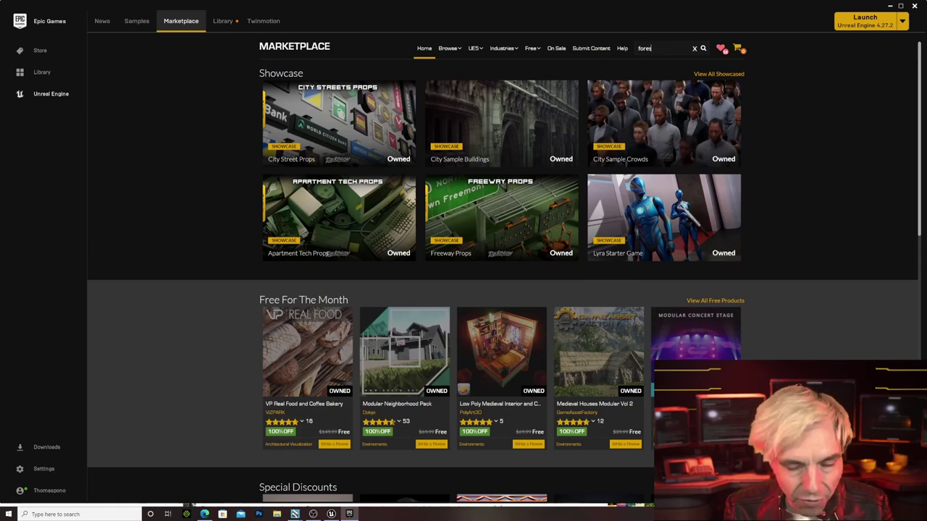
key(Return)
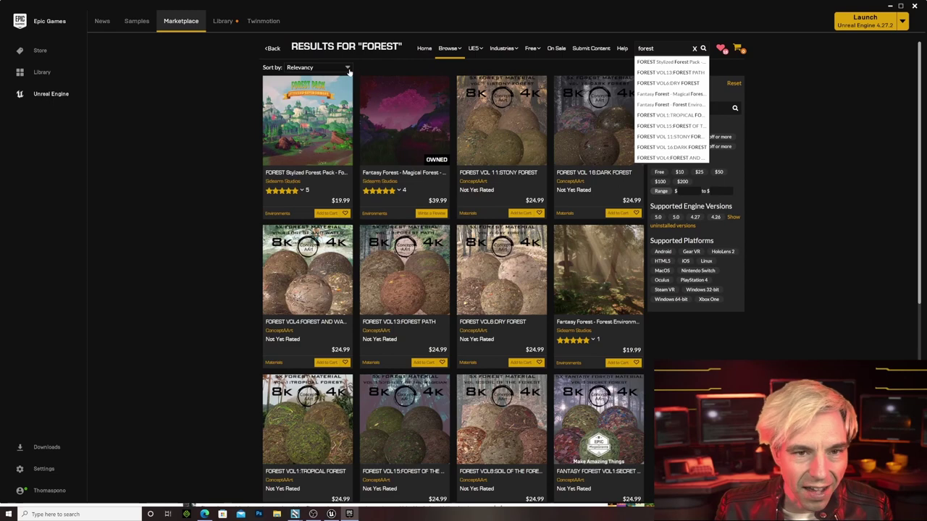
click(347, 69)
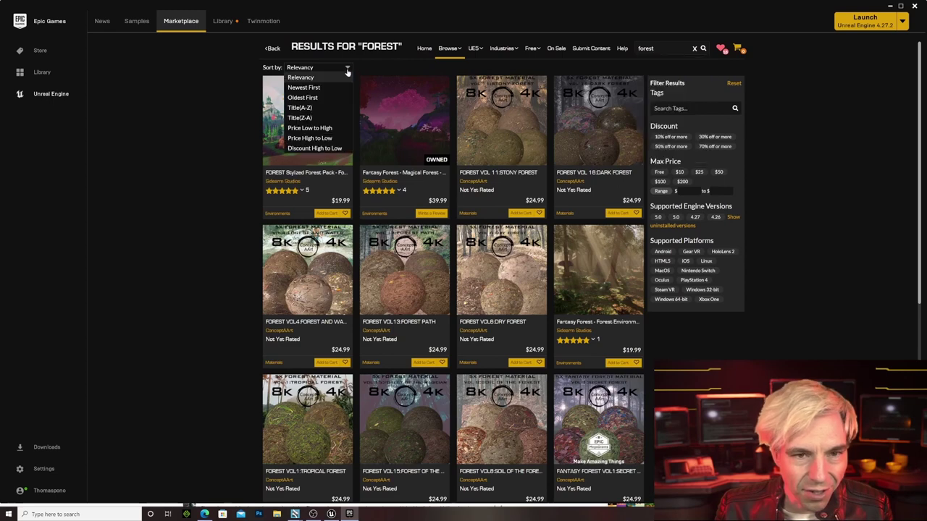
click(324, 139)
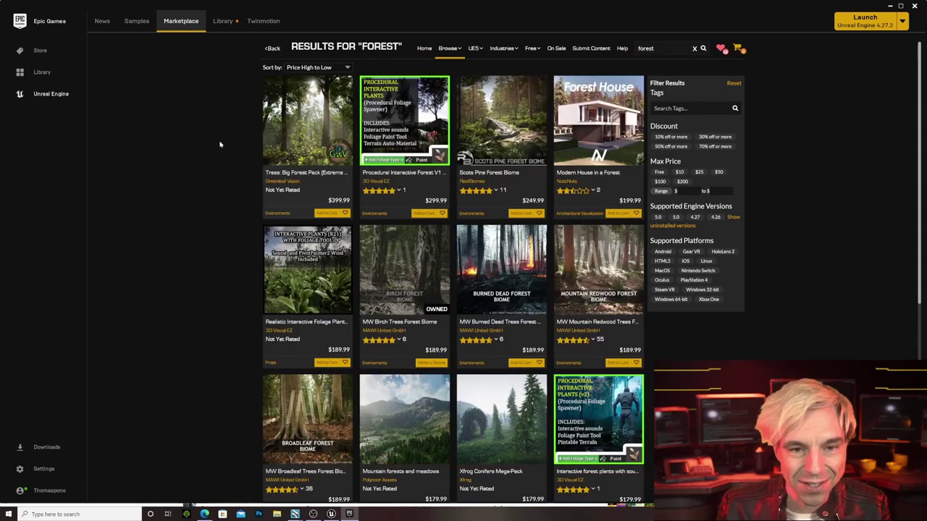
- Open the Scots Pine Forest Biome product page and browse its gallery images
click(510, 127)
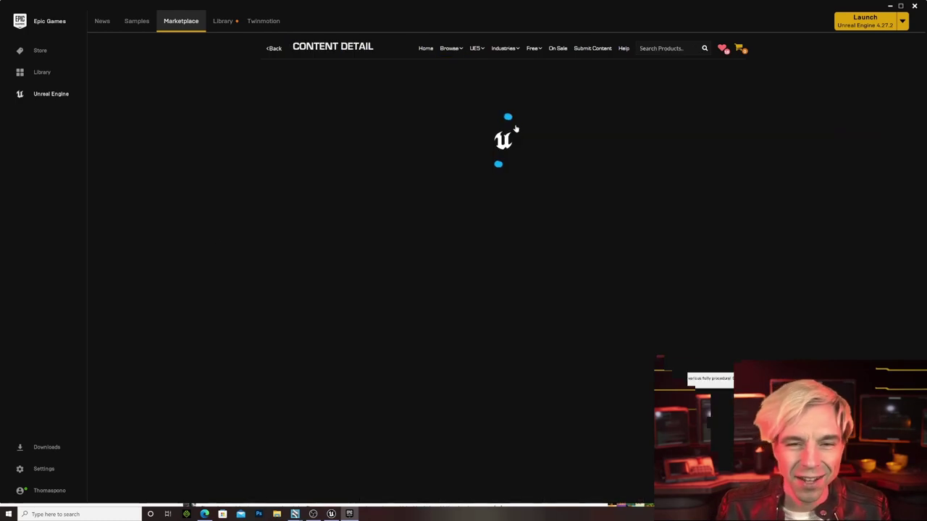
click(341, 248)
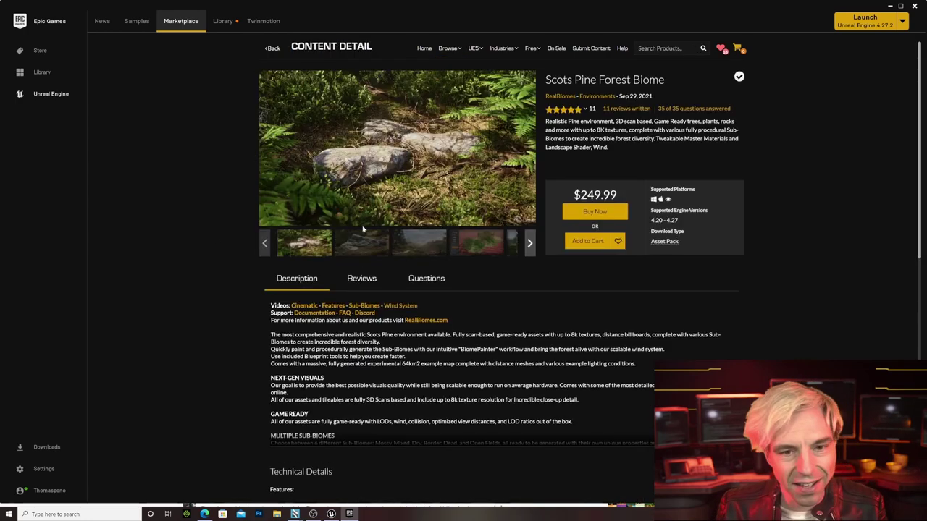
click(419, 251)
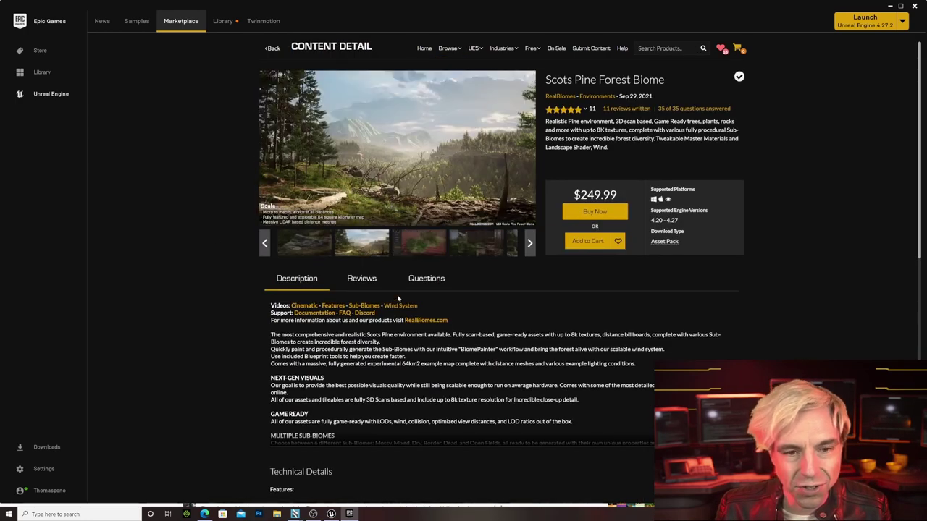
click(451, 250)
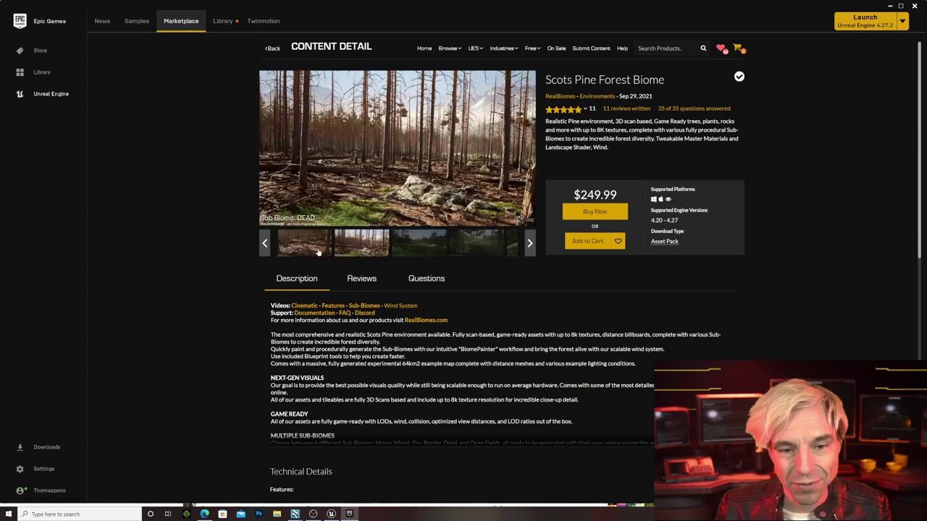
- View more gallery images of the Scots Pine Forest Biome and return to the search results
click(417, 253)
click(424, 253)
click(529, 244)
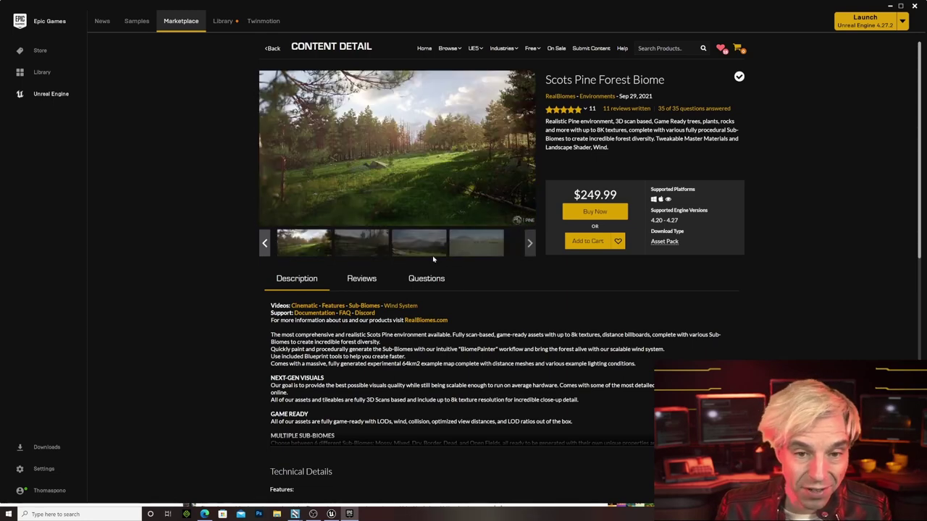
click(423, 253)
click(420, 250)
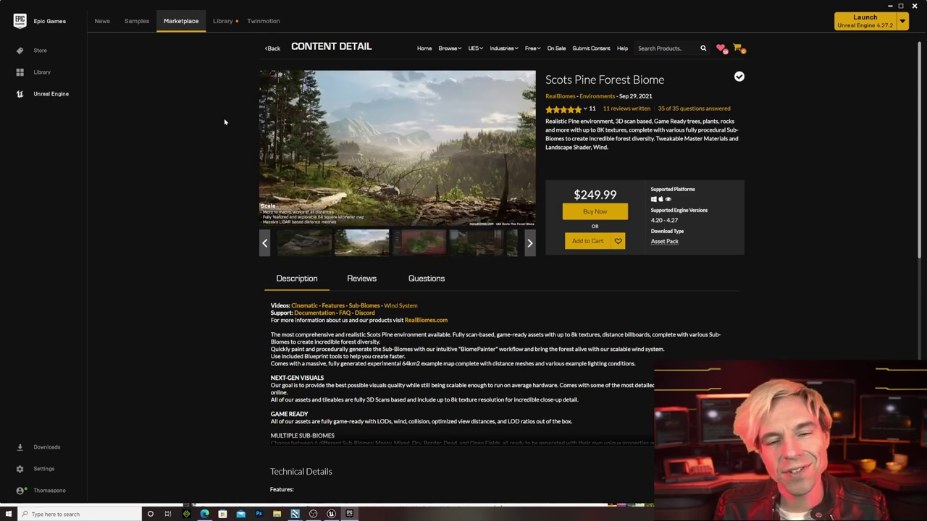
click(272, 49)
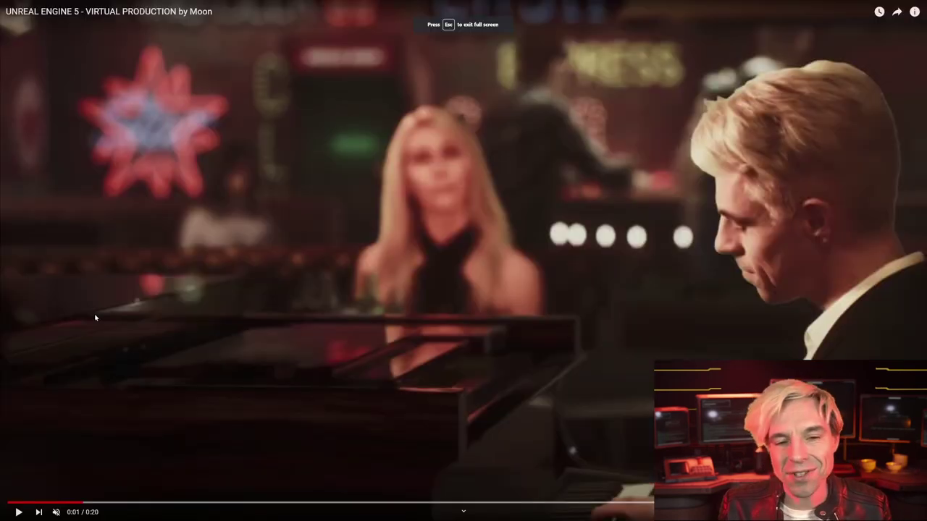
- Play the "UNREAL ENGINE 5 - VIRTUAL PRODUCTION by Moon" video, pause on the bar close-up at 0:17 and exit full screen
click(95, 317)
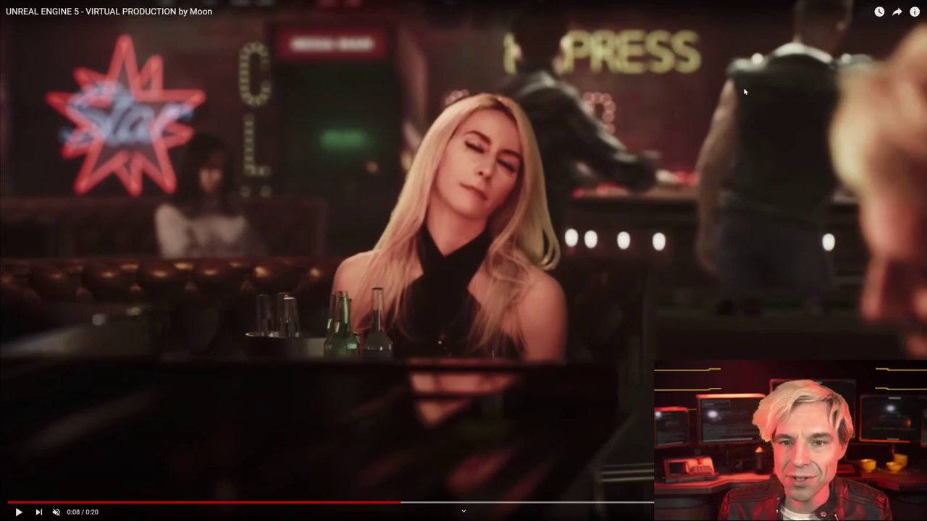
click(463, 256)
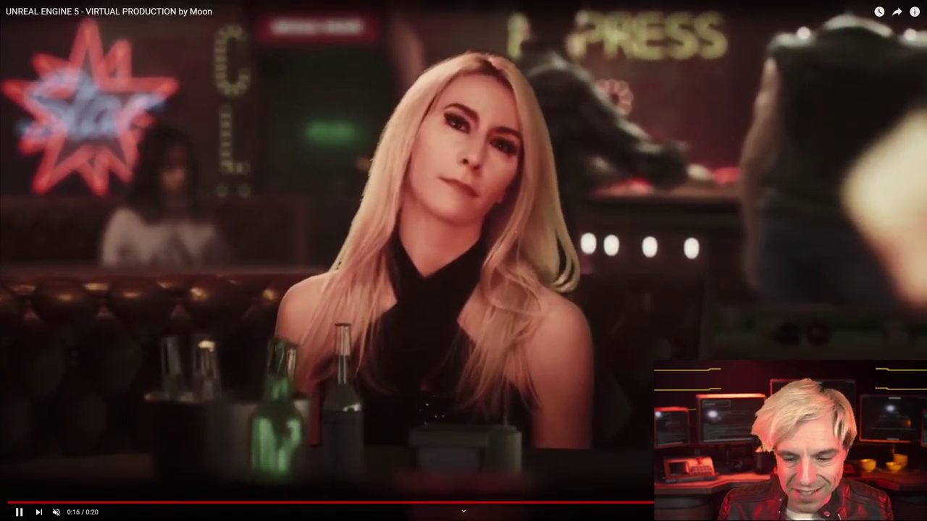
key(space)
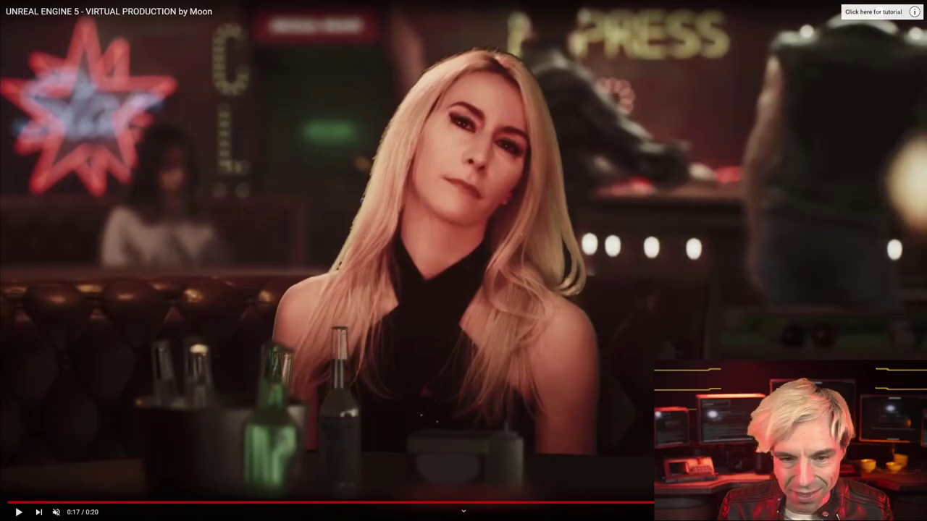
key(Escape)
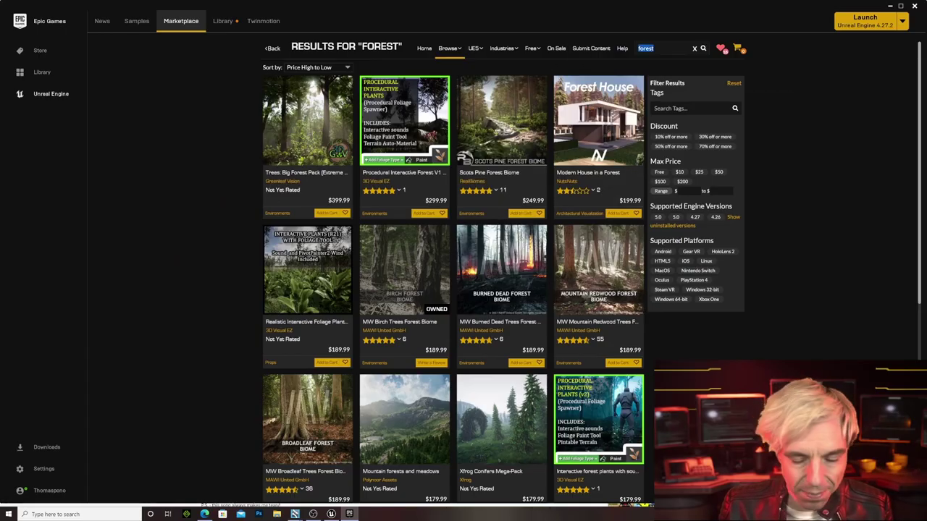
- Find the Fuel Bar environment in the Epic Games Launcher's Marketplace and browse its gallery images
text(r)
key(Return)
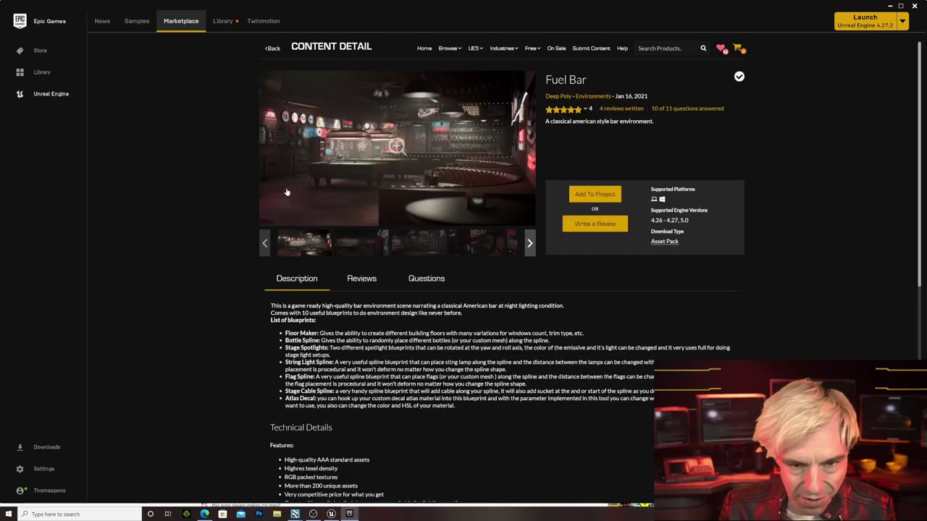
click(362, 243)
click(423, 245)
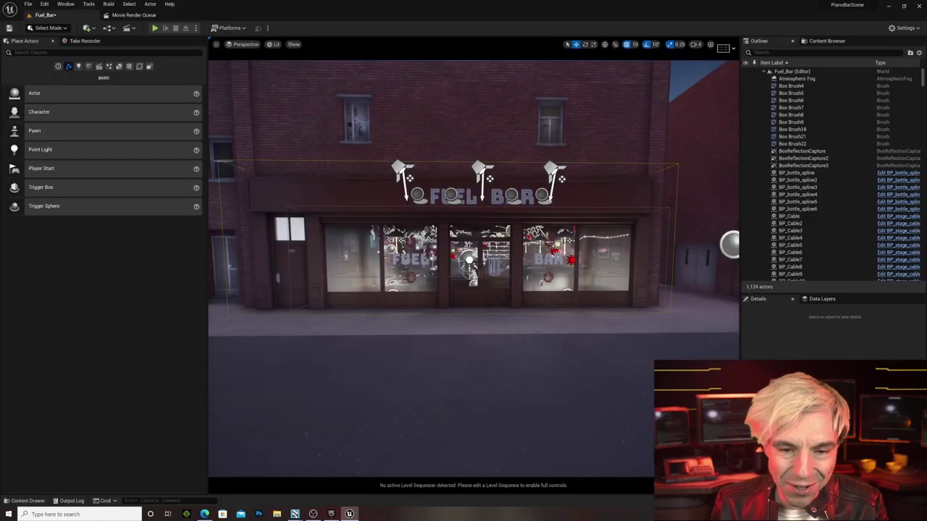
- Go inside the bar in the Fuel_Bar level and move and rotate the nearest pool table
scroll(467, 297, up, 15)
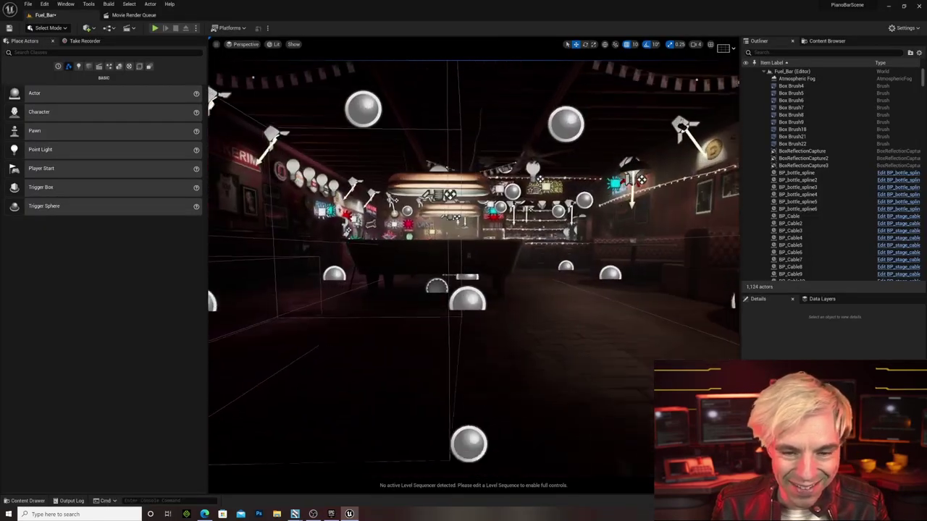
mouse_move(467, 296)
right_down()
mouse_move(471, 308)
mouse_move(586, 297)
mouse_move(449, 326)
mouse_move(453, 304)
right_up()
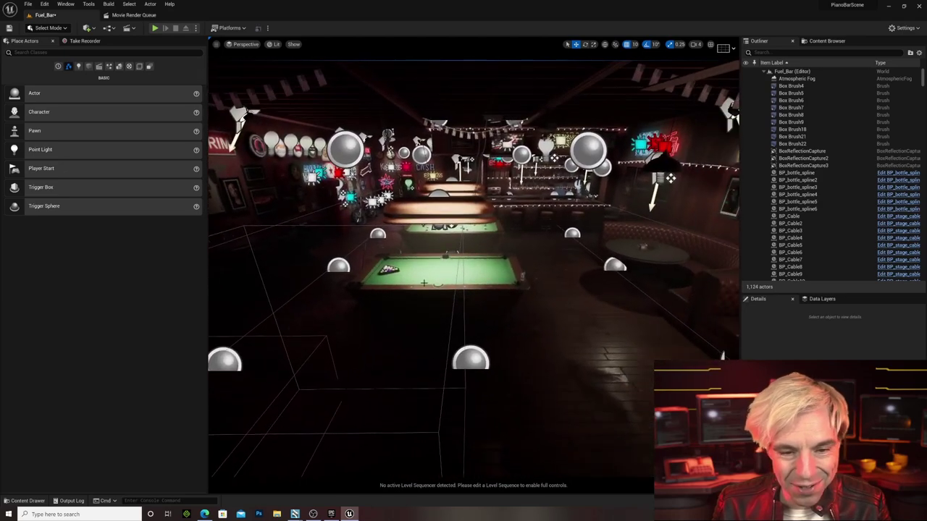
click(426, 276)
drag(425, 313, 447, 314)
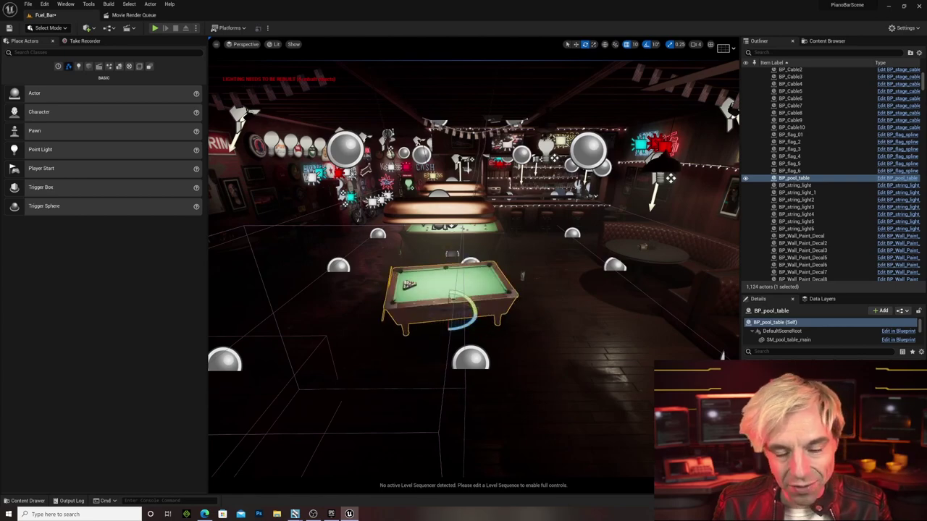
- Delete the bass drum and the stacked speaker cabinets from the bar's stage
key(s)
right_drag(474, 268, 400, 247)
key(w)
right_drag(420, 282, 413, 281)
click(456, 318)
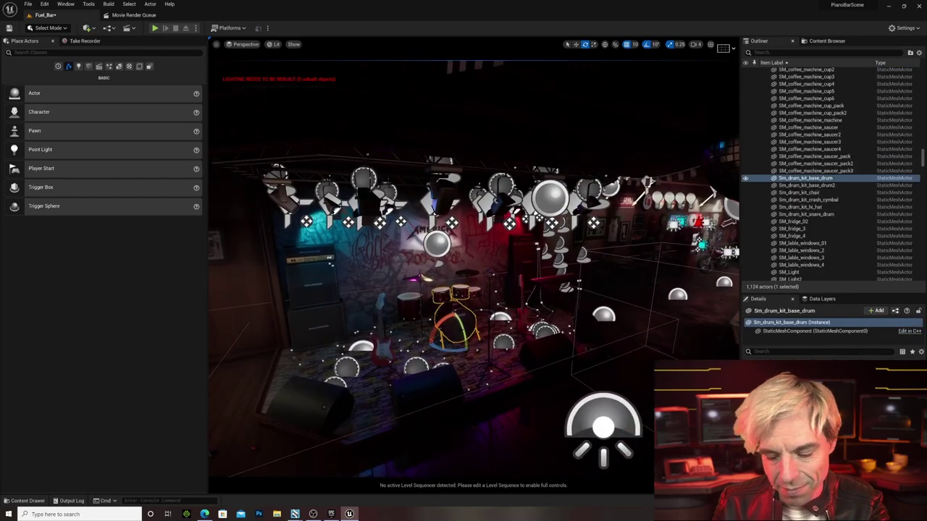
key(Delete)
click(311, 281)
key(Delete)
click(313, 319)
key(Delete)
- Delete the floor monitor speakers at the stage's front edge and the remaining drums and cymbal behind them
click(425, 387)
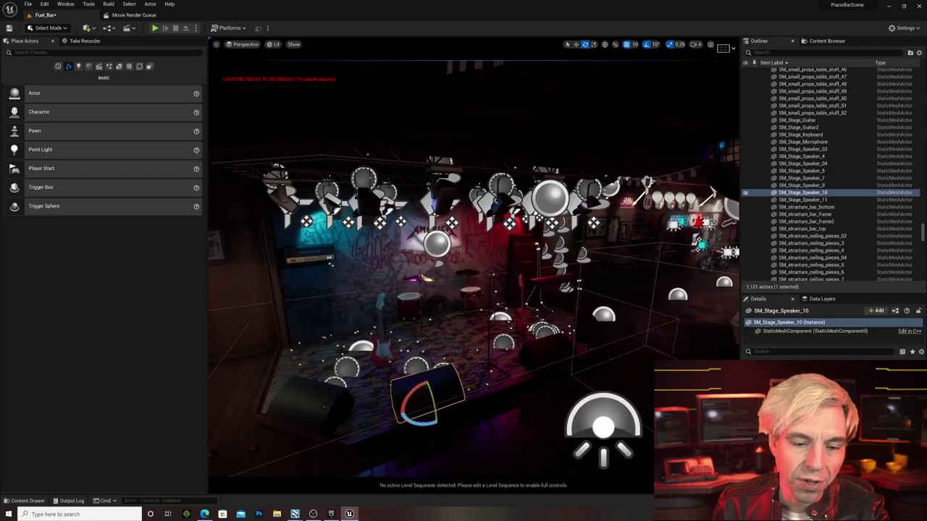
key(Delete)
click(309, 406)
key(Delete)
click(470, 304)
key(Delete)
click(409, 306)
key(Delete)
click(424, 279)
key(Delete)
- Delete the keyboard, microphone, second guitar and other equipment at the far end of the stage
click(554, 279)
click(547, 354)
key(Delete)
key(w)
mouse_move(547, 354)
right_down()
mouse_move(549, 369)
mouse_move(544, 348)
right_up()
click(526, 285)
key(Delete)
click(573, 311)
key(Delete)
click(542, 362)
key(Delete)
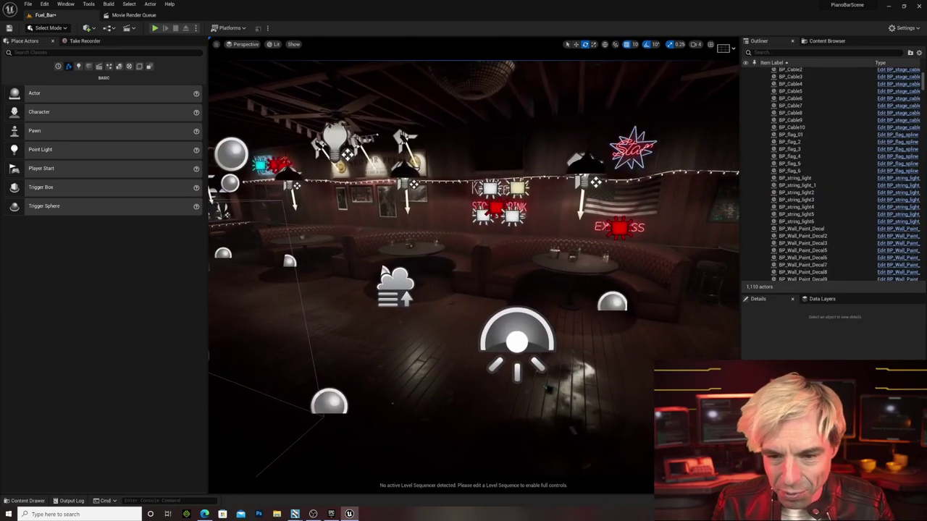
- Select the three round booth seats along the wall with their tables and the beer bottle, and duplicate them
click(638, 271)
ctrl+click(579, 264)
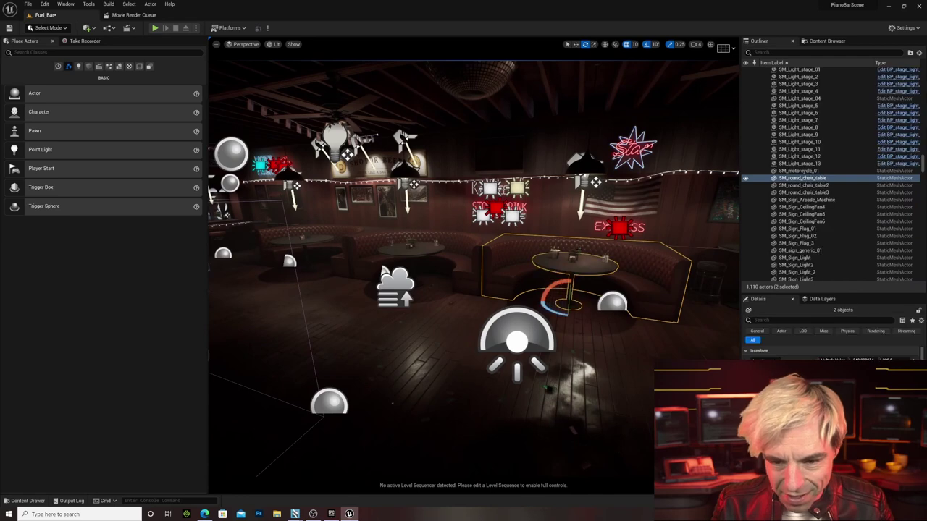
ctrl+click(579, 251)
ctrl+click(429, 248)
ctrl+click(387, 239)
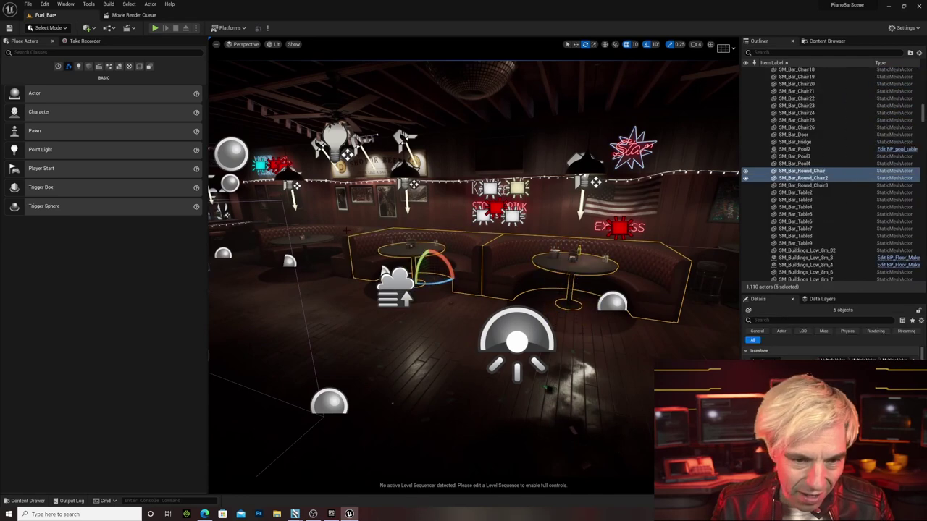
ctrl+click(338, 238)
ctrl+click(300, 242)
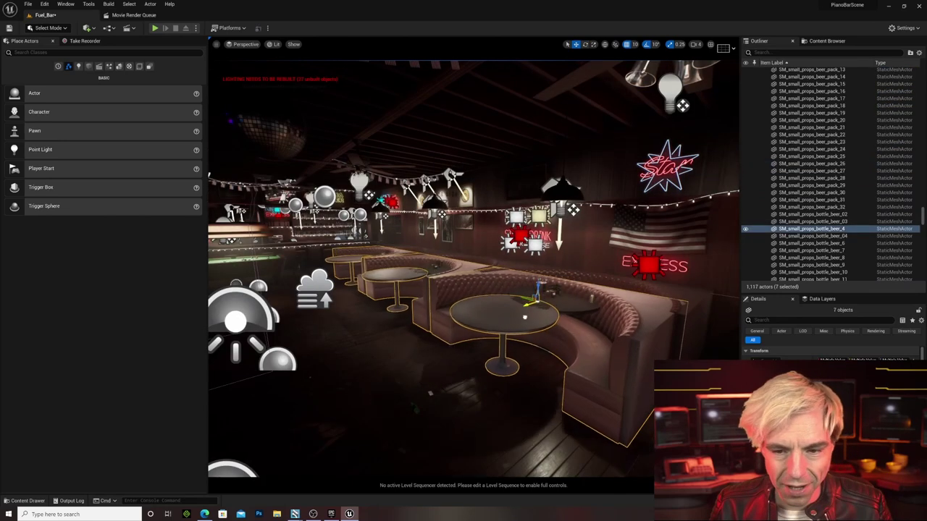
- Rotate the copied booths and tables and place them on the cleared stage
right_drag(491, 399, 297, 393)
key(e)
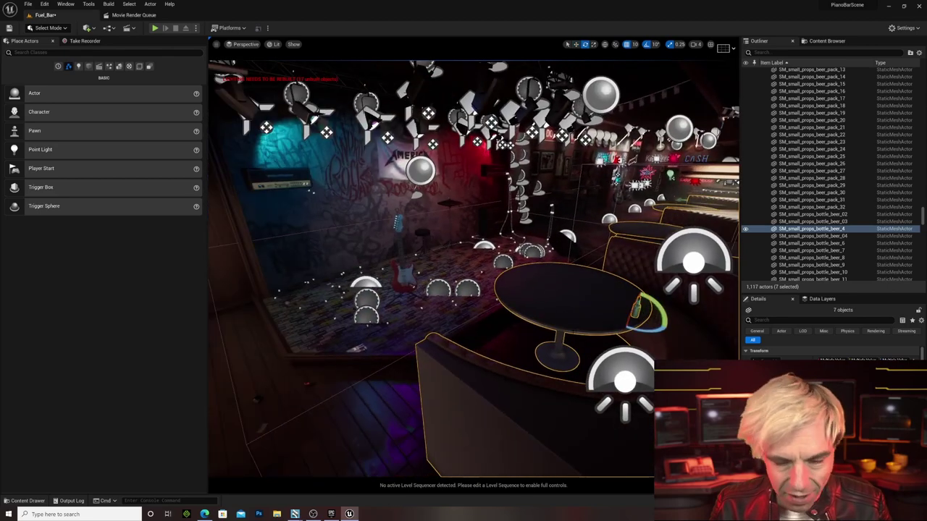
drag(640, 329, 665, 326)
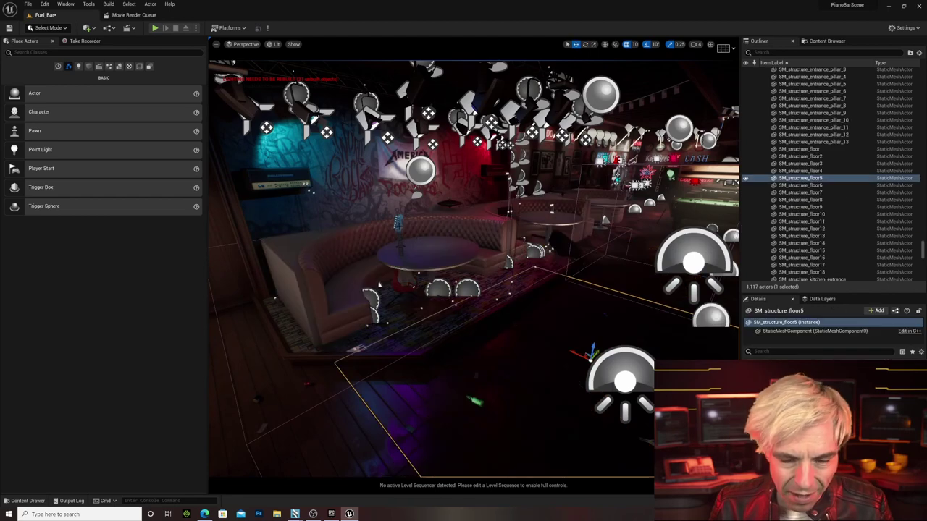
- Delete the guitar standing in front of the booth and the amplifier head by the stage's graffiti wall
key(ctrl+z)
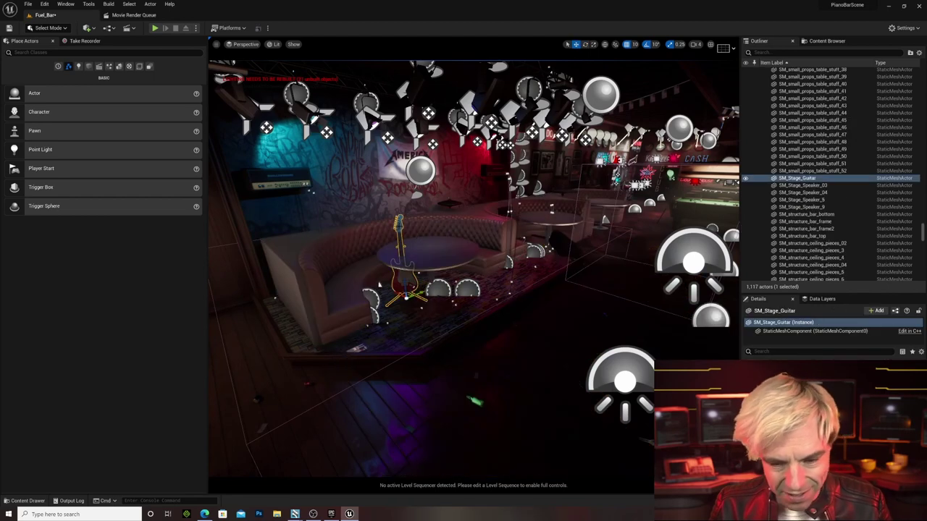
key(Delete)
click(279, 182)
key(Delete)
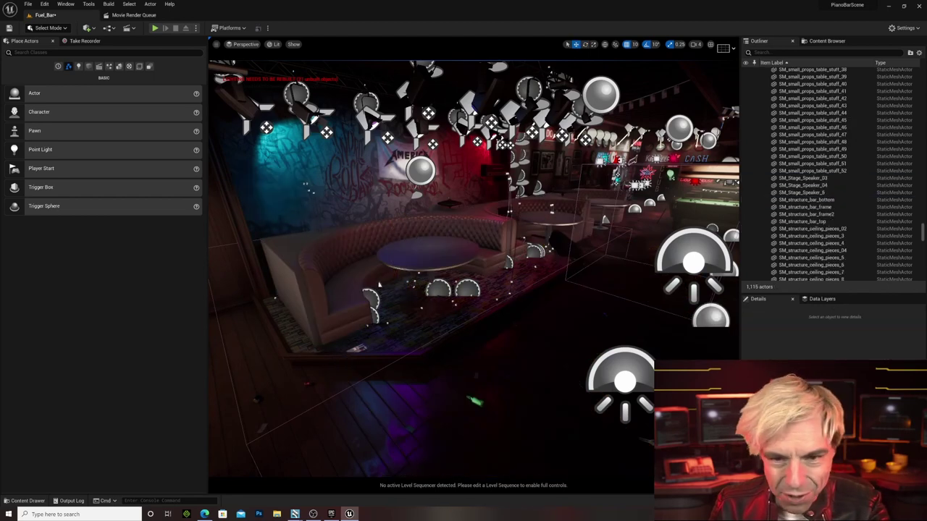
- Delete the leftover stage pieces beside the red wall and the floating cymbal above the booth
click(484, 173)
key(Delete)
click(517, 170)
key(Delete)
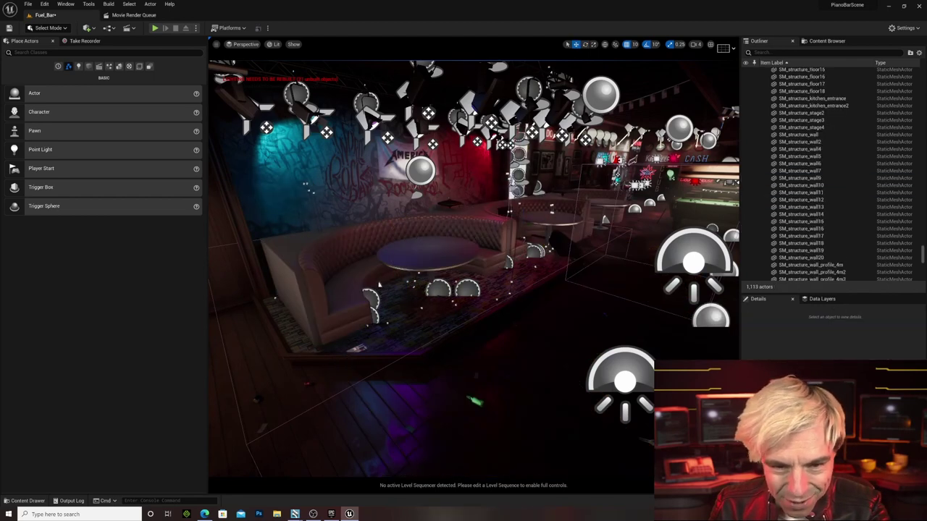
click(450, 205)
key(Delete)
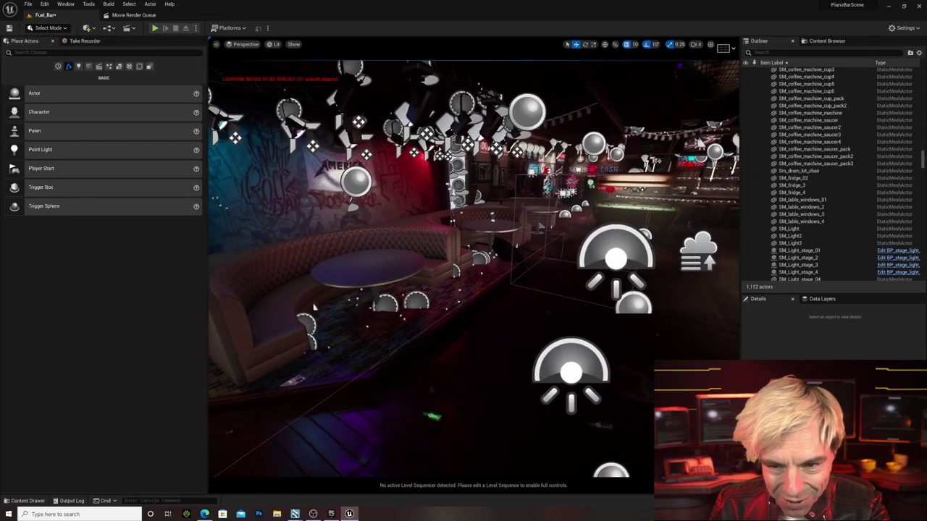
- Try the Default Viewport type and return to the Cinematic Viewport
key(d)
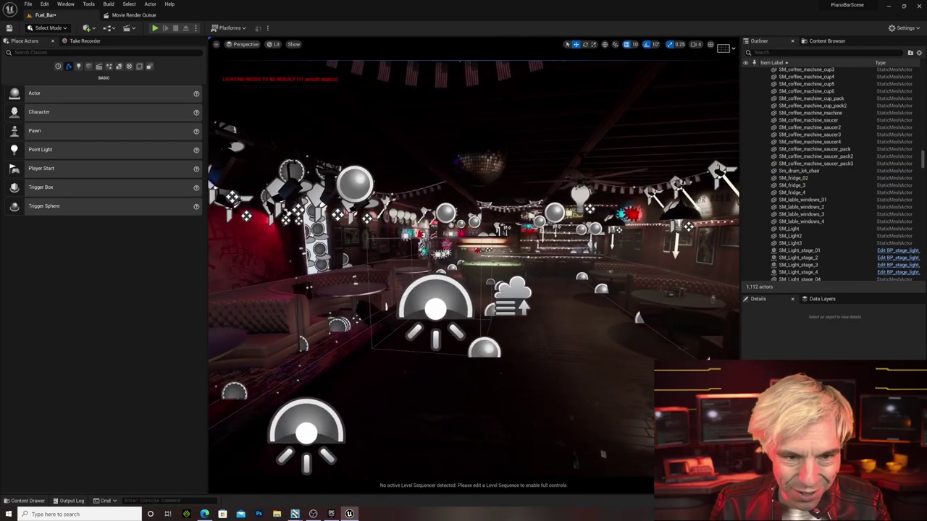
click(248, 45)
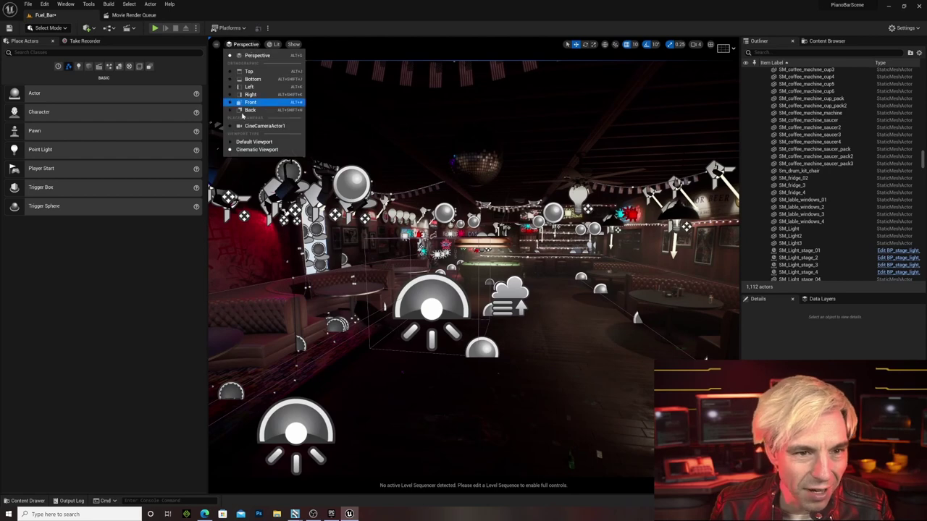
click(231, 142)
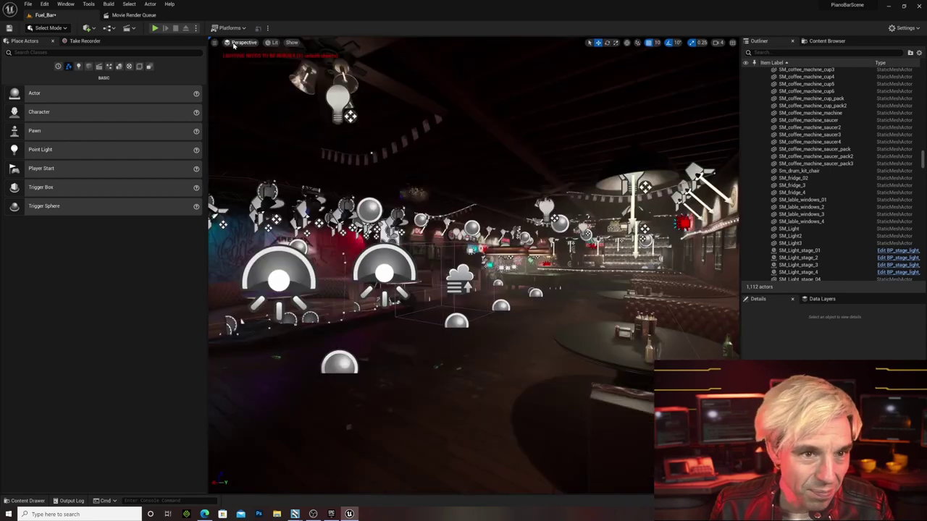
click(233, 44)
click(230, 149)
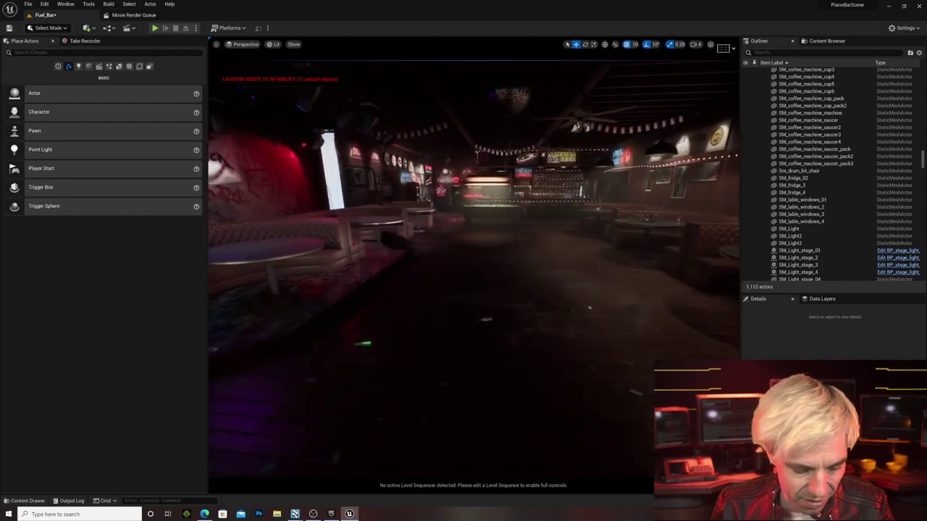
- Open the Content Drawer and go up to the project's root Content folder
key(ctrl+space)
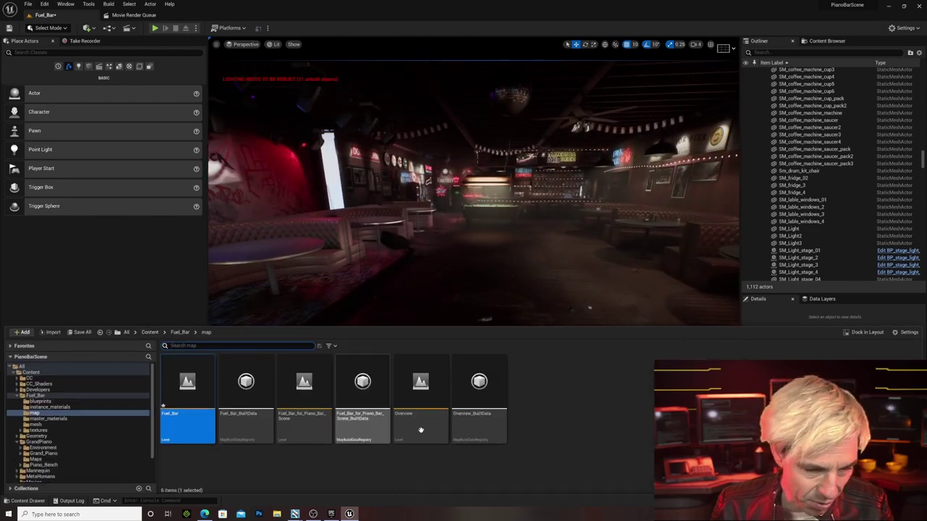
click(179, 332)
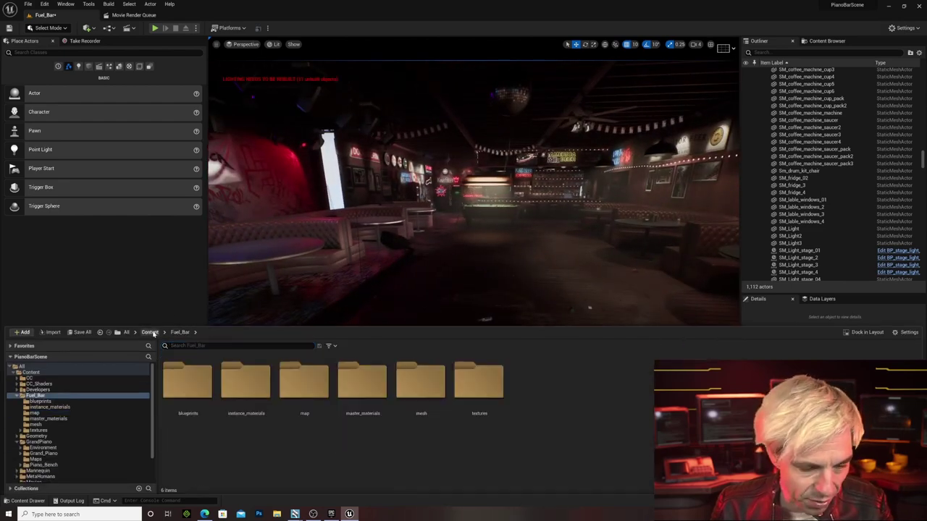
click(150, 332)
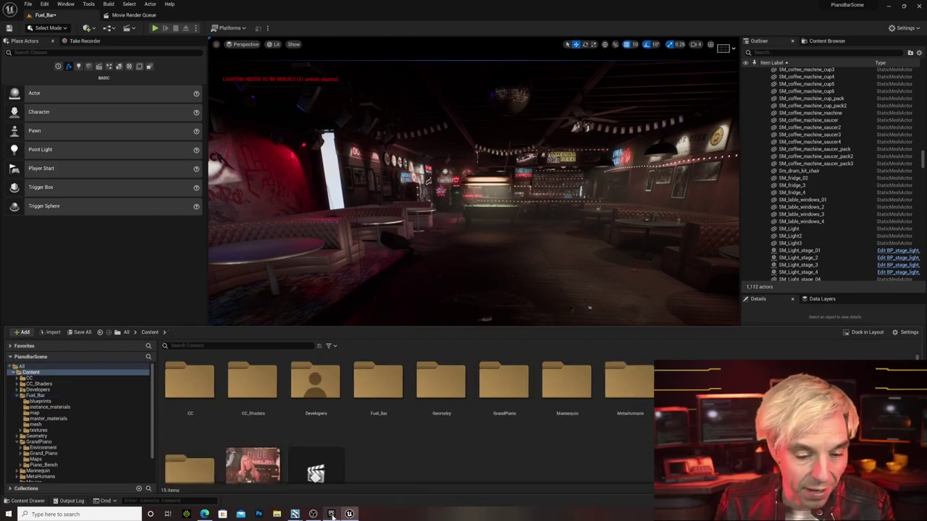
- Switch to the Epic Games Launcher and view the Modular Concert Stage gallery images
click(331, 514)
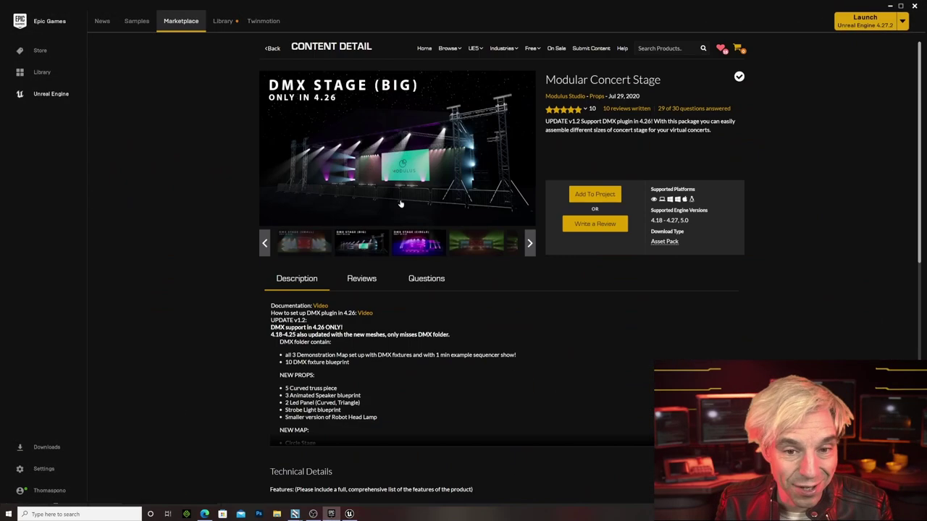
click(428, 246)
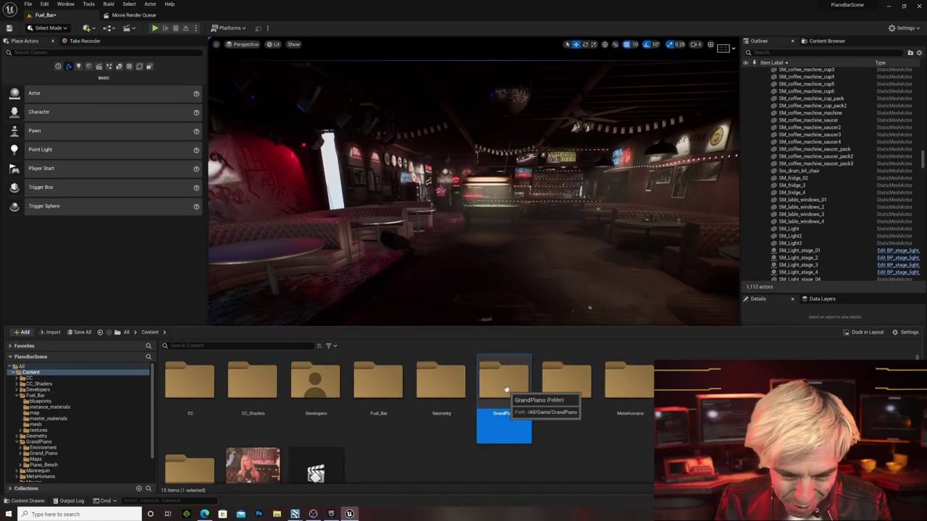
- Place the BP_Grand_Piano asset from the GrandPiano/Grand_Piano folder in the middle of the bar room
double_click(497, 400)
double_click(245, 383)
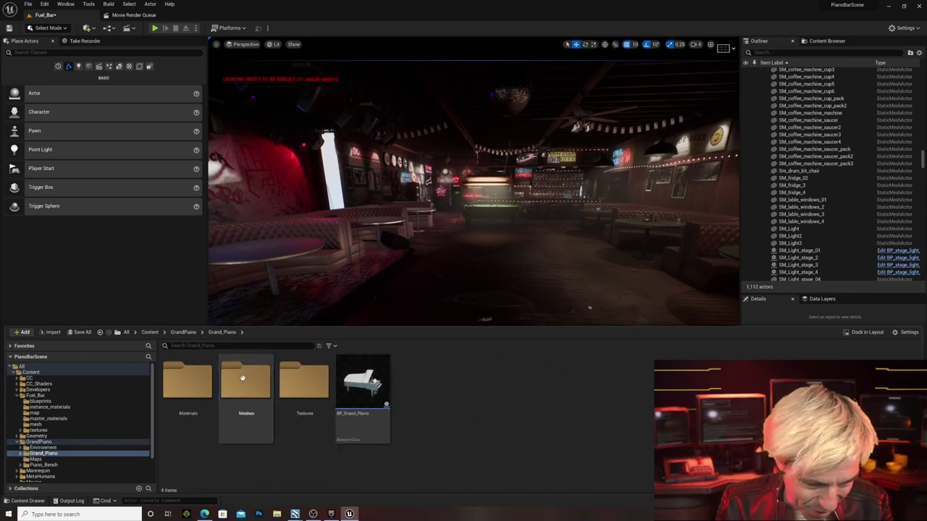
drag(359, 380, 489, 268)
key(e)
key(w)
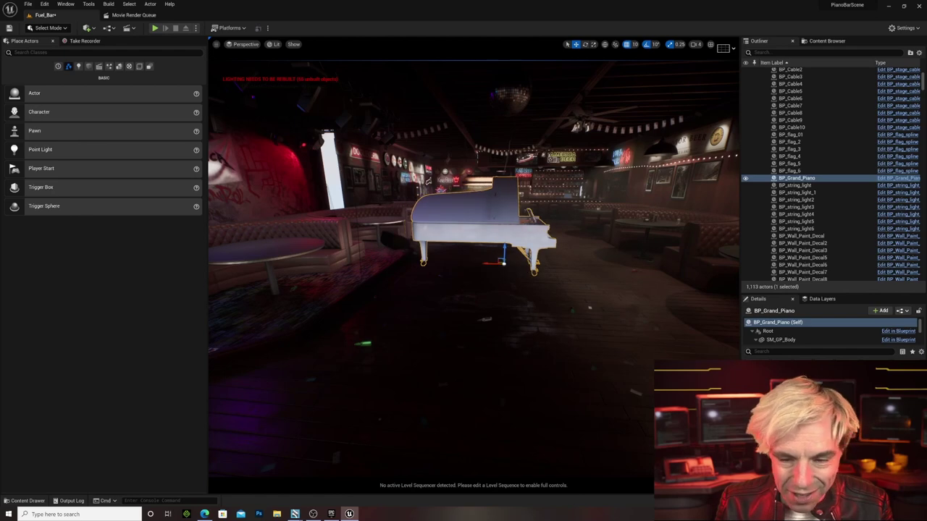
- Place a Point Light above the grand piano and lower it slightly toward the lid
click(829, 435)
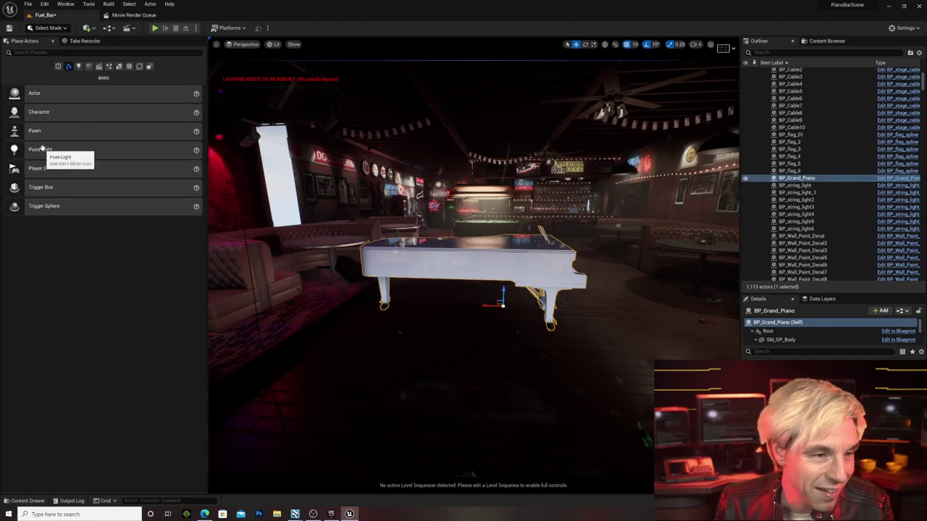
drag(45, 149, 459, 133)
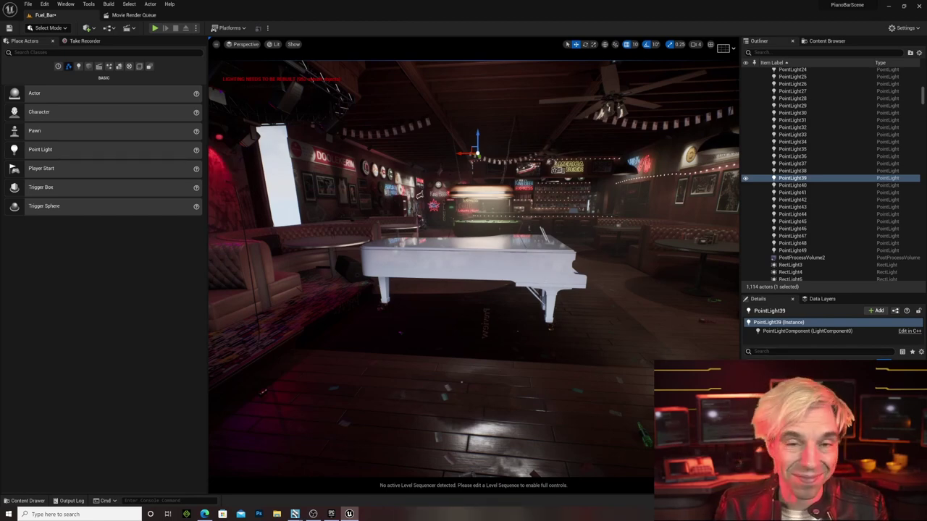
drag(477, 136, 477, 152)
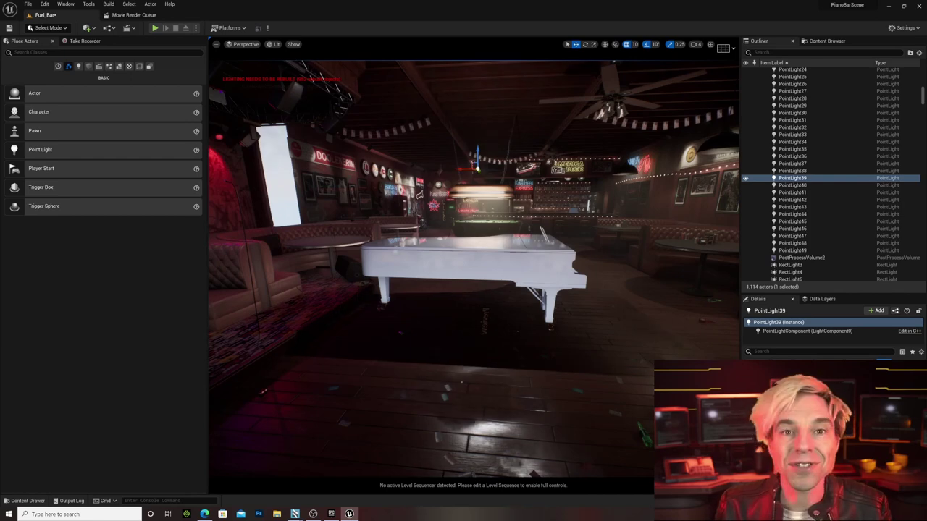
- Place the Bar_guy_01 character from the Content/CC folder beside the grand piano's keyboard
key(ctrl+space)
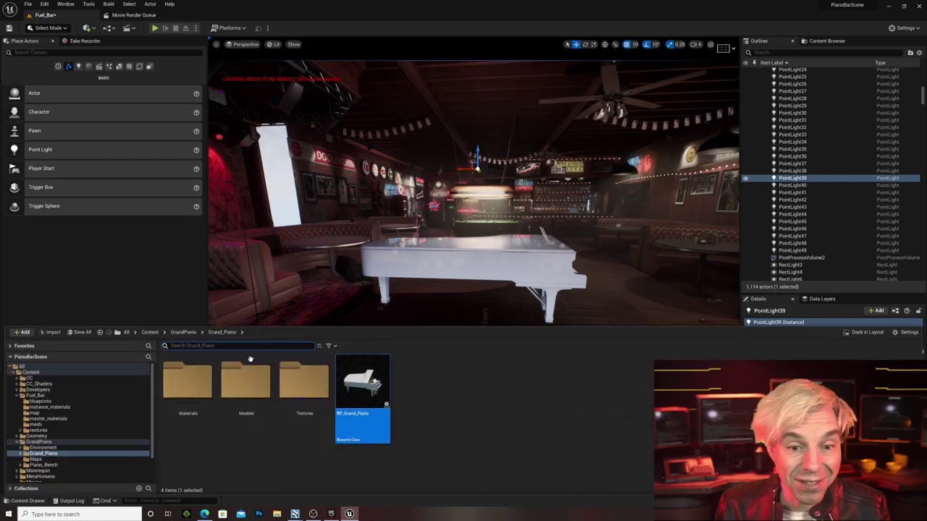
click(183, 332)
click(149, 333)
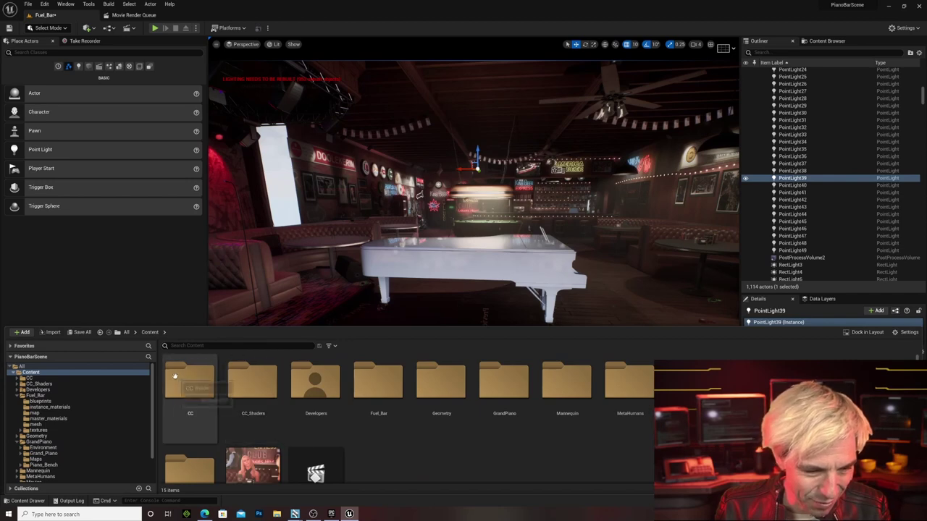
double_click(257, 463)
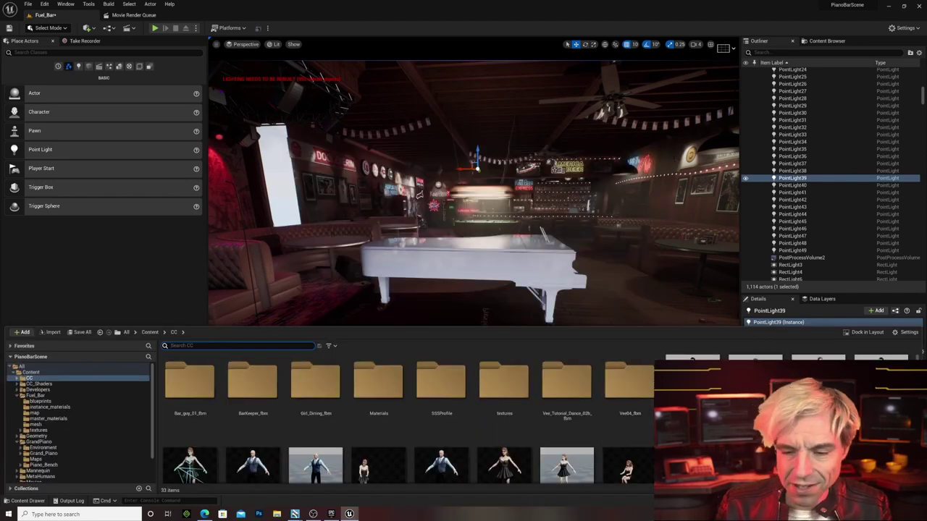
drag(613, 285, 657, 327)
key(w)
drag(600, 309, 572, 333)
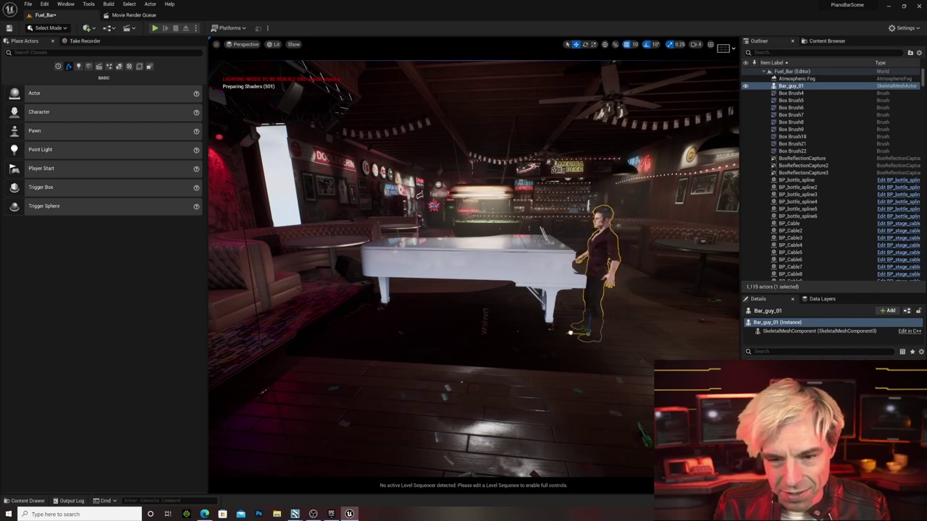
- Filter the Outliner by "light", select PointLight39 and hide it
key(w)
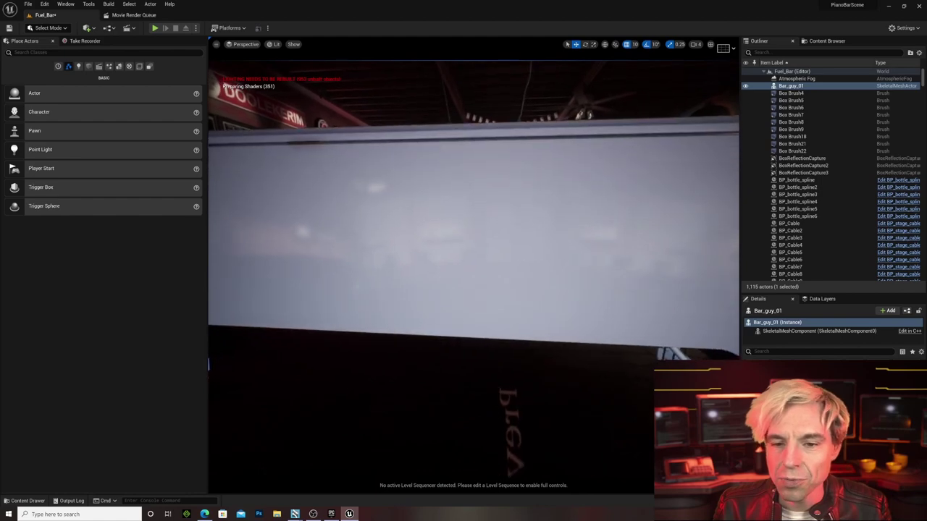
key(e)
key(d)
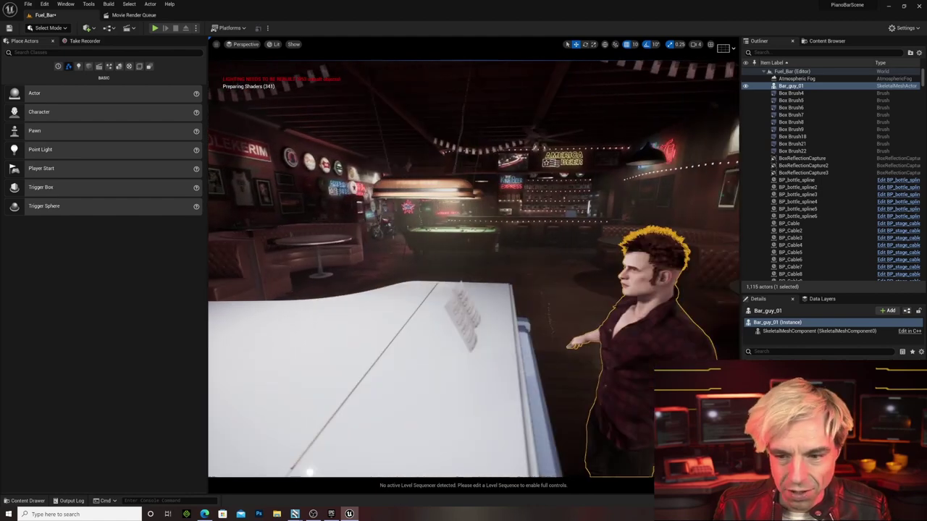
right_drag(473, 268, 474, 235)
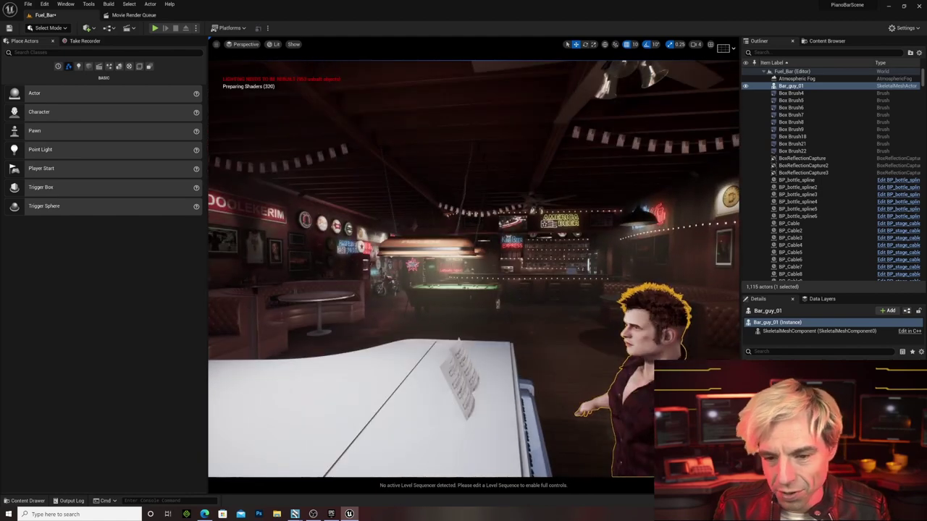
key(s)
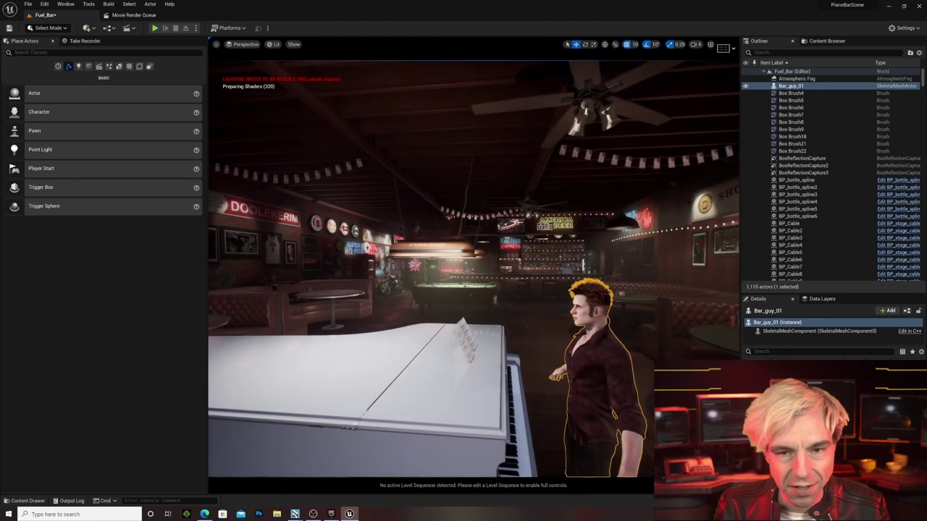
click(759, 52)
text(light)
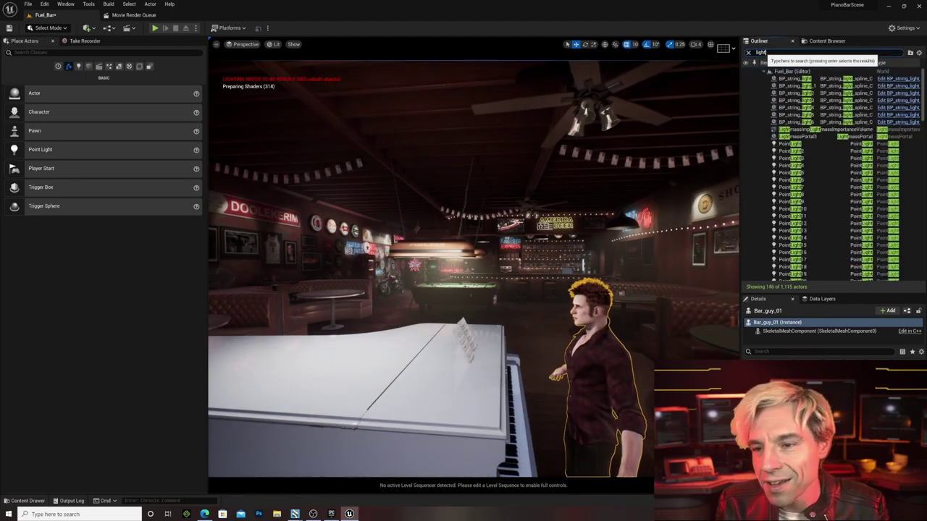
scroll(826, 197, down, 14)
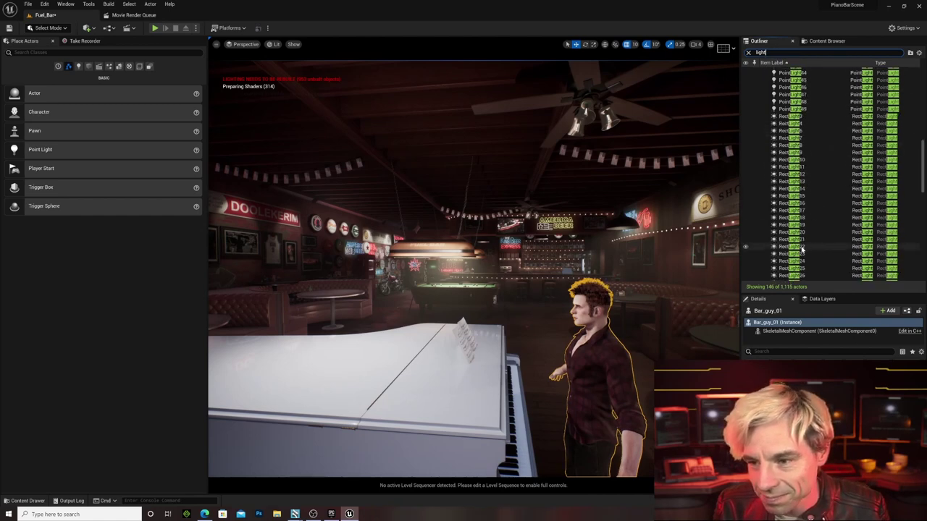
double_click(789, 113)
click(746, 113)
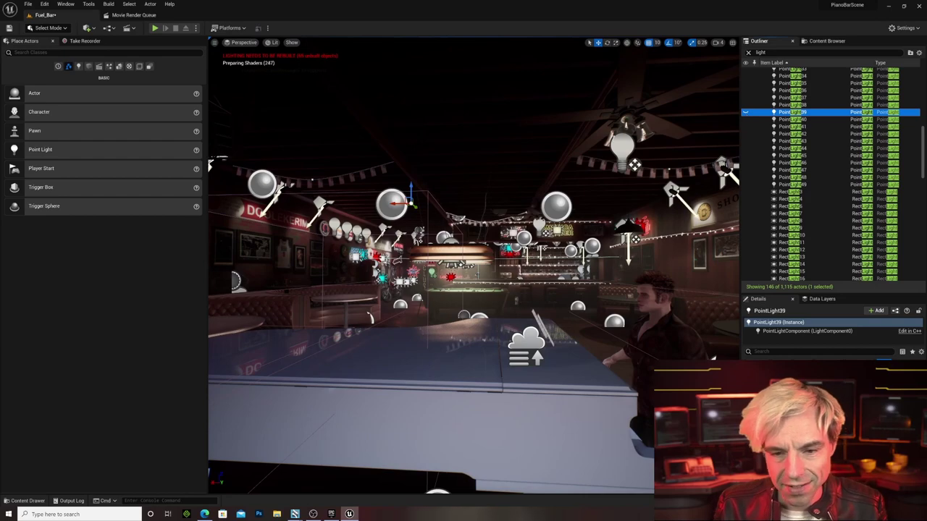
- Compare the piano and character with PointLight39 off and on from close beside the keyboard, leaving the light visible
key(d)
right_drag(735, 123, 736, 124)
key(w)
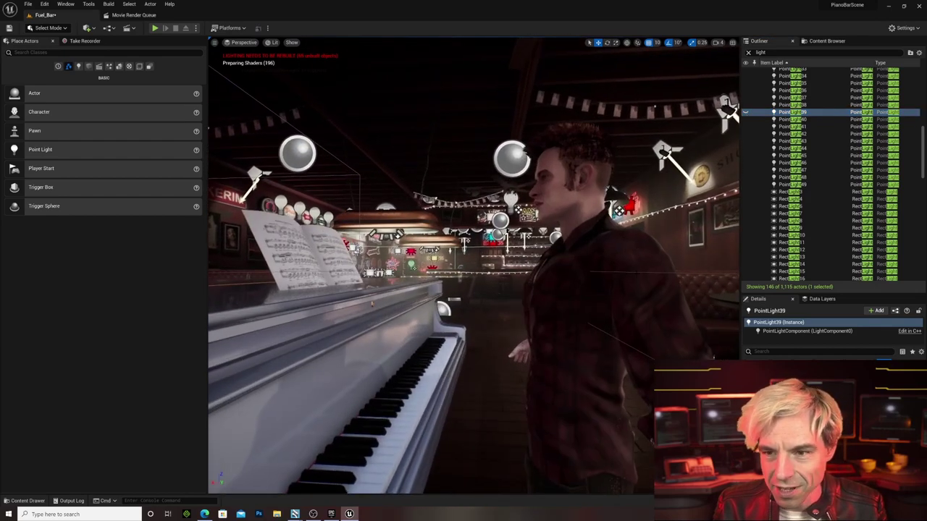
click(746, 113)
click(746, 113)
click(746, 113)
click(746, 113)
click(745, 113)
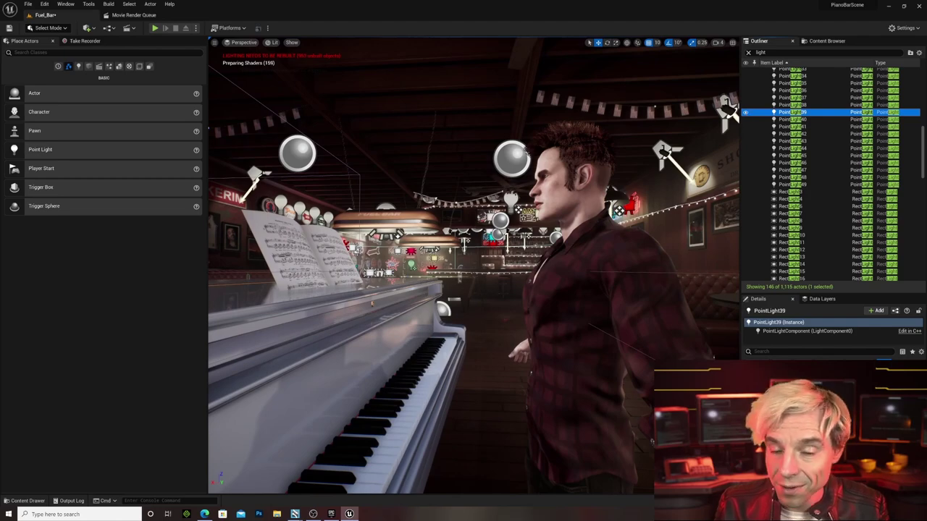
- Lower PointLight39 closer to the piano and shift it sideways to adjust its reflection on the lid
key(e)
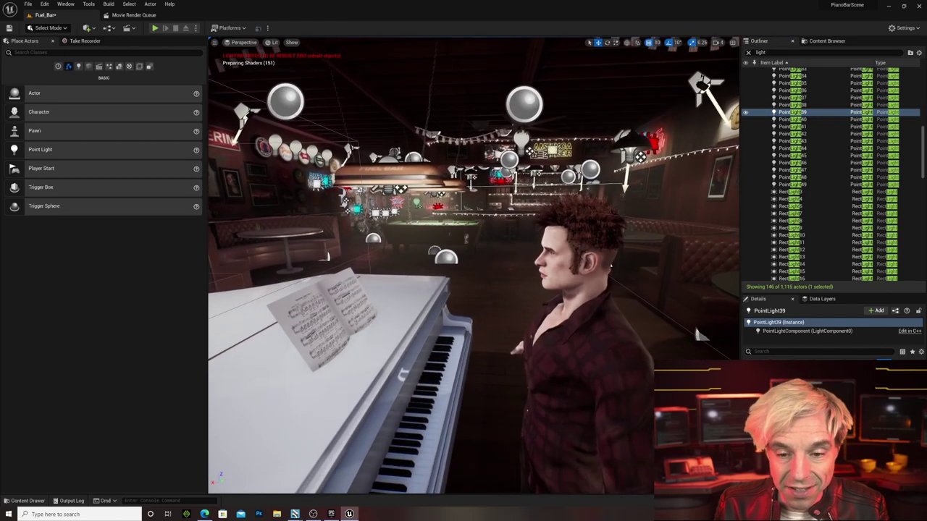
right_drag(699, 332, 699, 331)
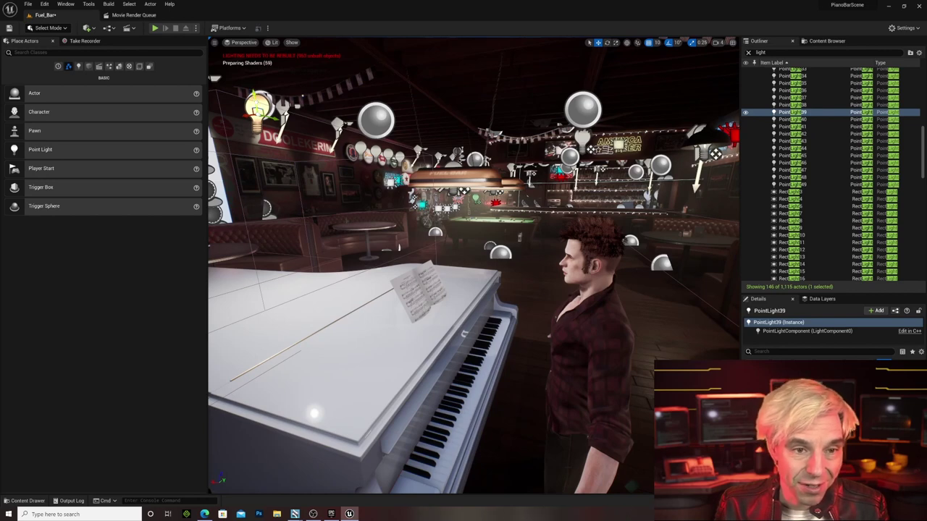
drag(253, 95, 265, 155)
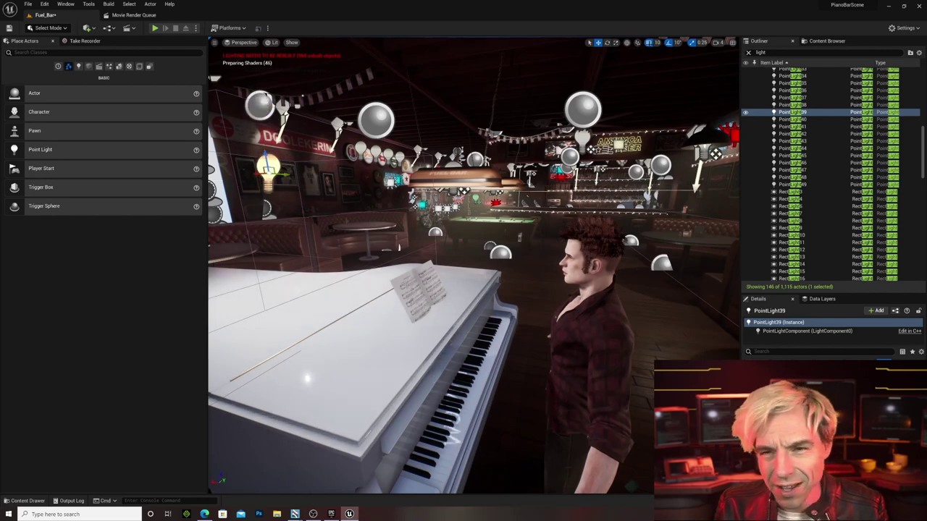
drag(256, 172, 232, 168)
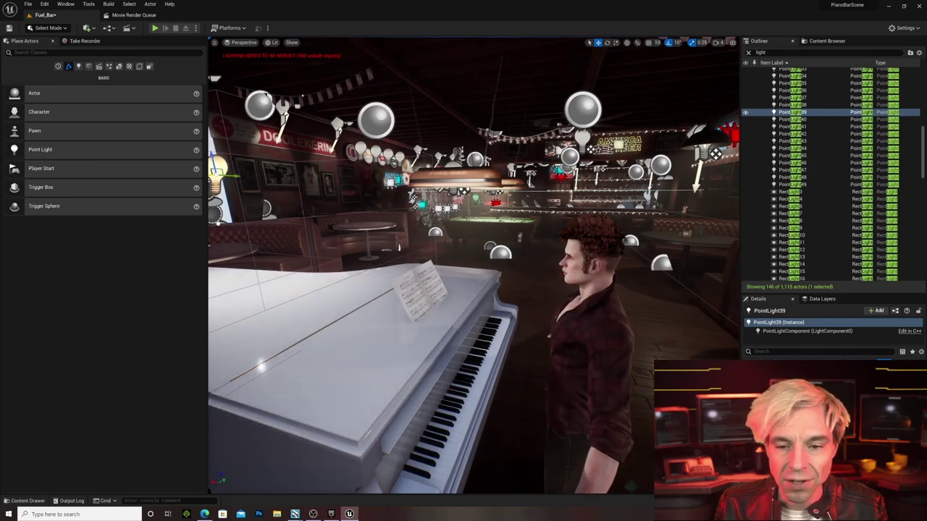
drag(238, 176, 265, 174)
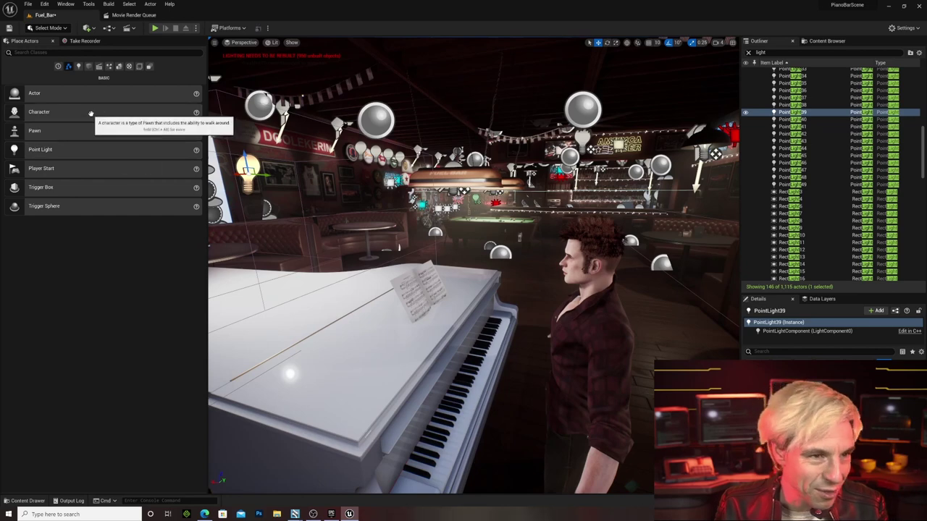
- Search the placeable actors for "camera", add a Cine Camera Actor and move it in front of the piano so it sees the character
click(42, 53)
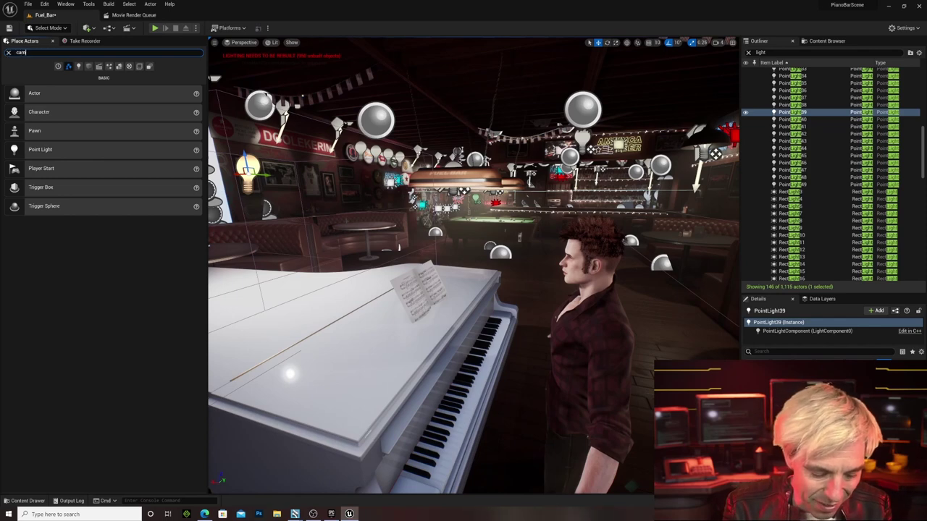
text(camera)
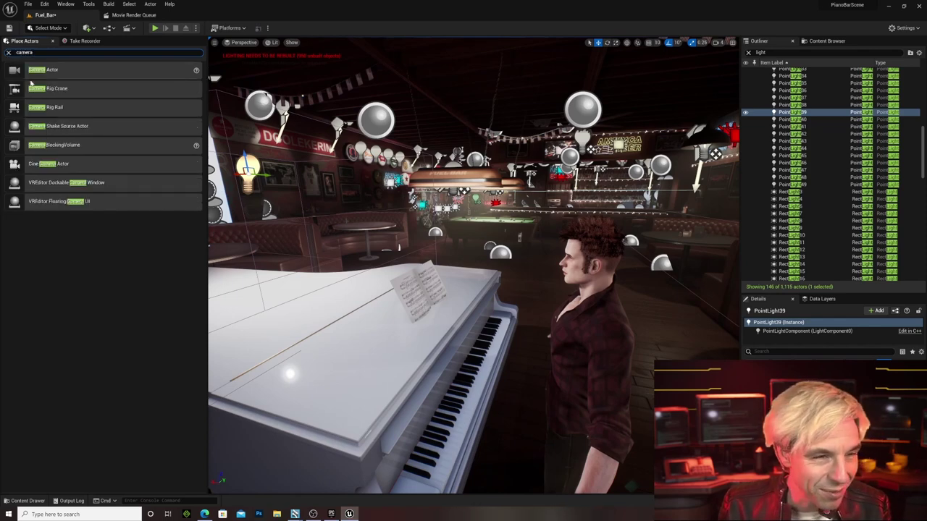
drag(30, 84, 432, 273)
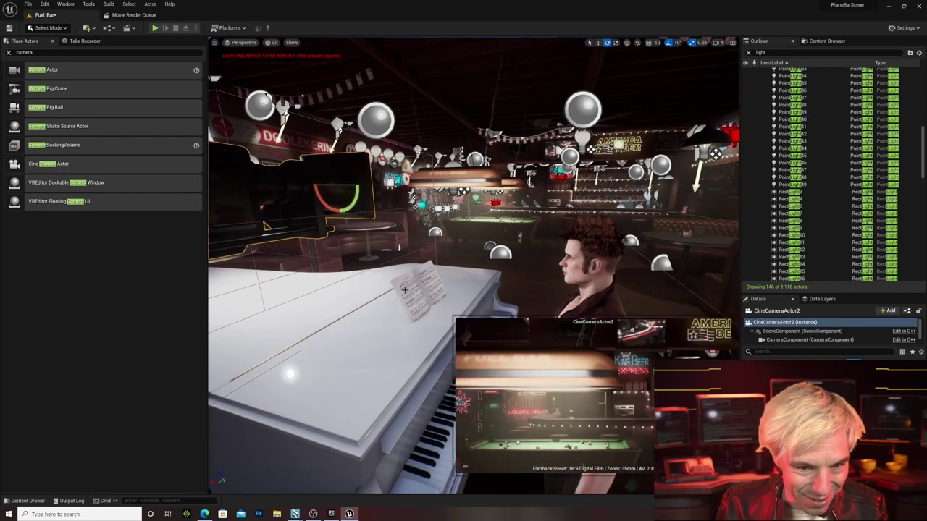
scroll(474, 266, down, 6)
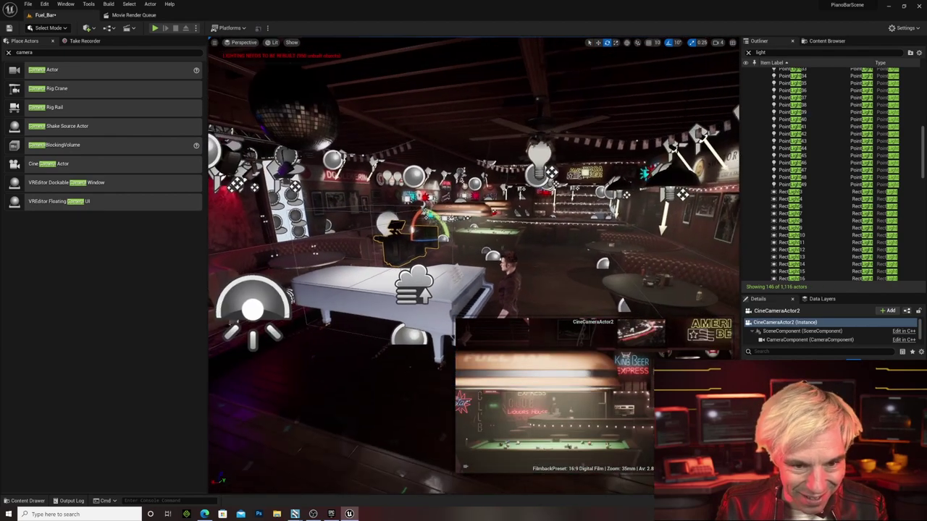
key(w)
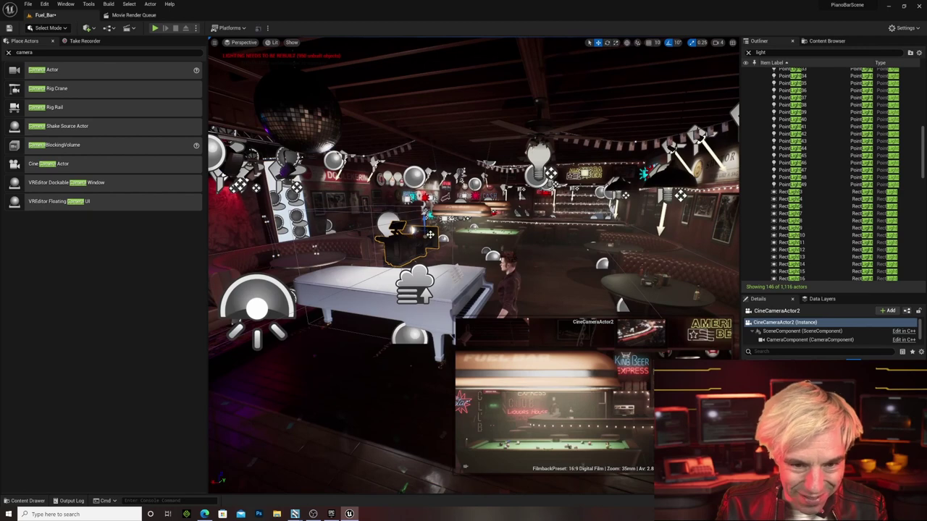
drag(429, 234, 466, 293)
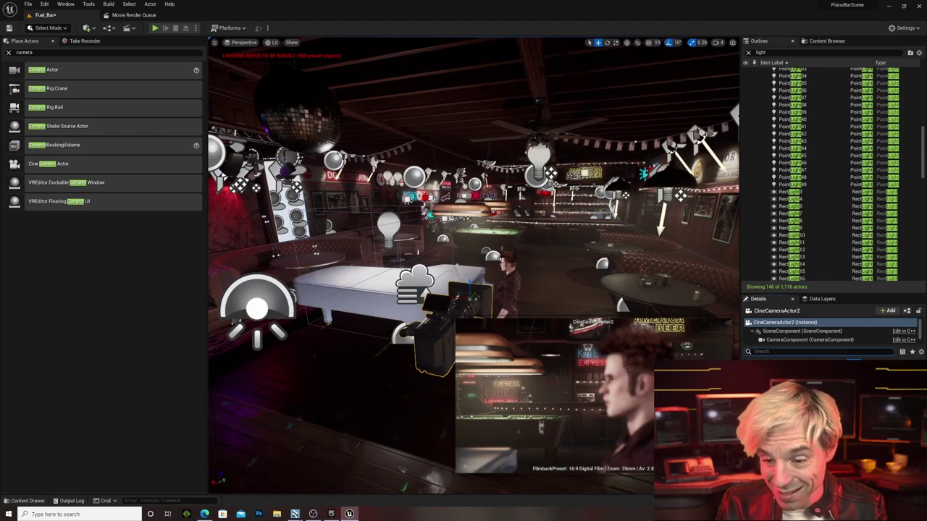
- Filter the camera's details by "focal" and pilot CineCameraActor2 into a close-up of the character's face before leaving pilot mode
text(focus)
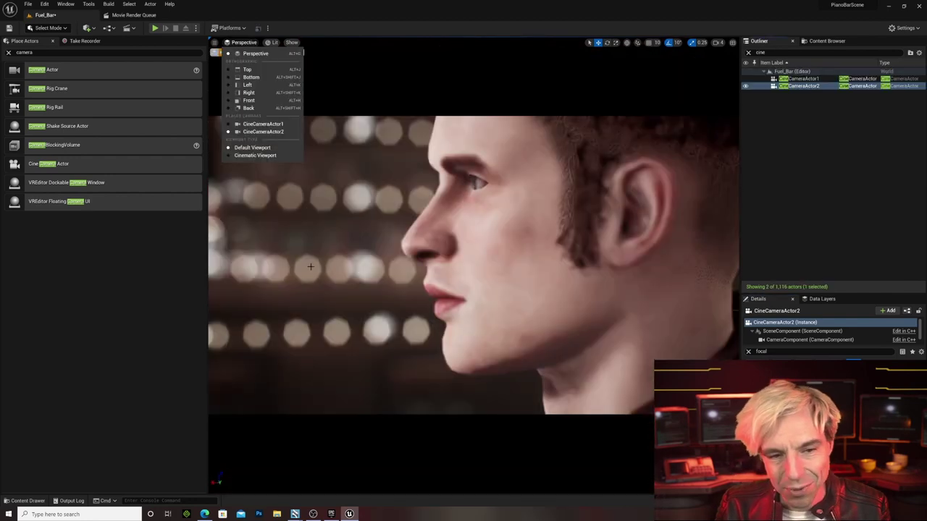
click(310, 267)
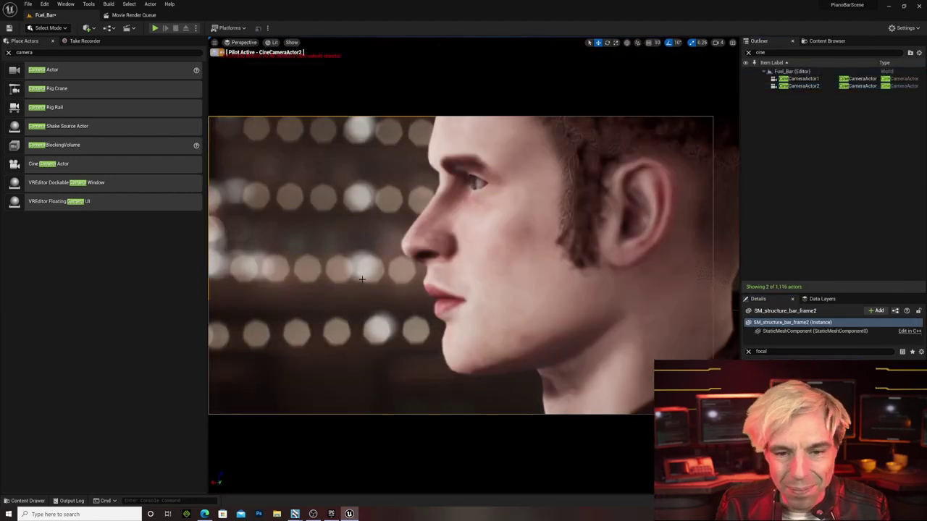
right_drag(394, 262, 467, 257)
key(w)
key(s)
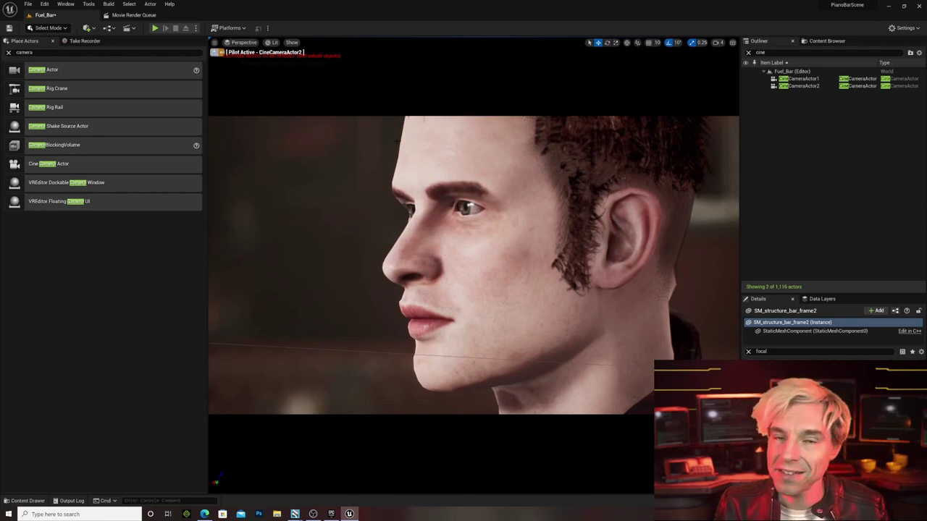
click(219, 52)
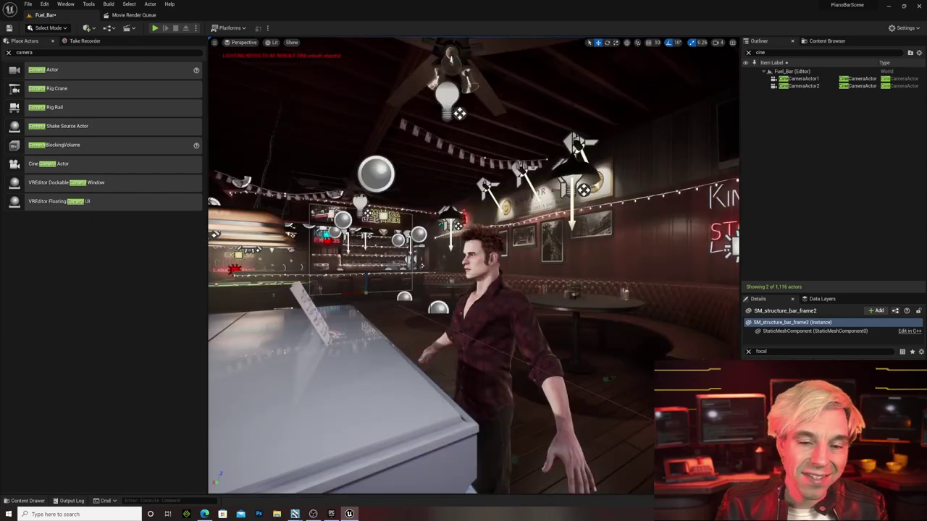
- Open the Fuel_Bar_for_Piano_Bar_Scene level and select the white plane behind the dark piano
right_drag(474, 265, 426, 265)
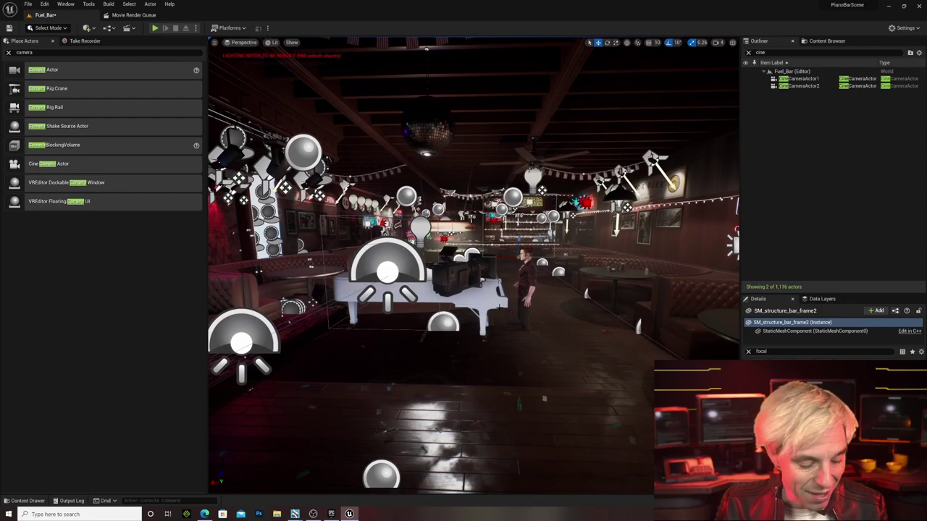
key(ctrl+space)
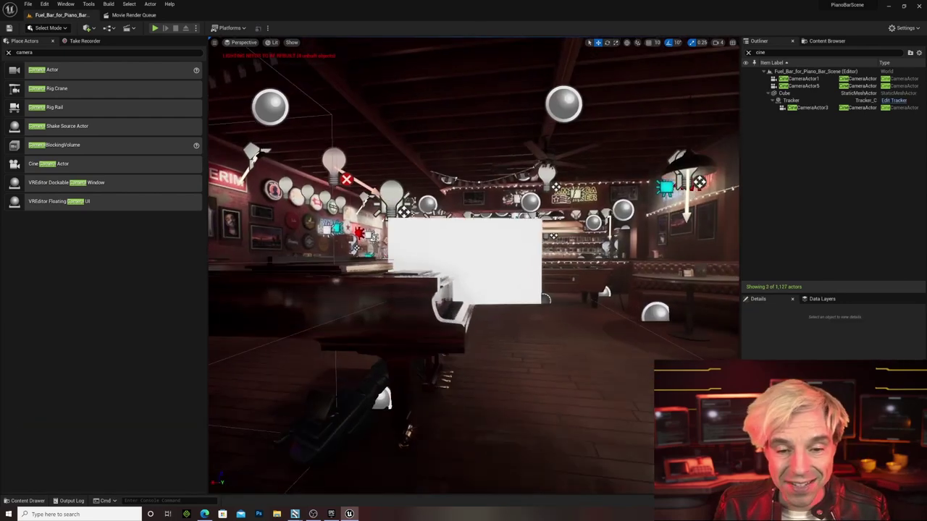
right_drag(474, 266, 583, 223)
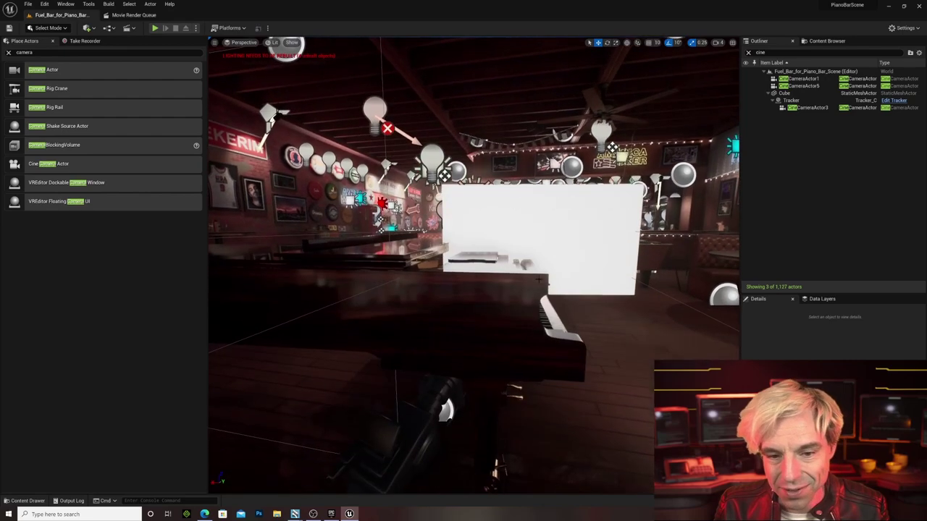
click(583, 222)
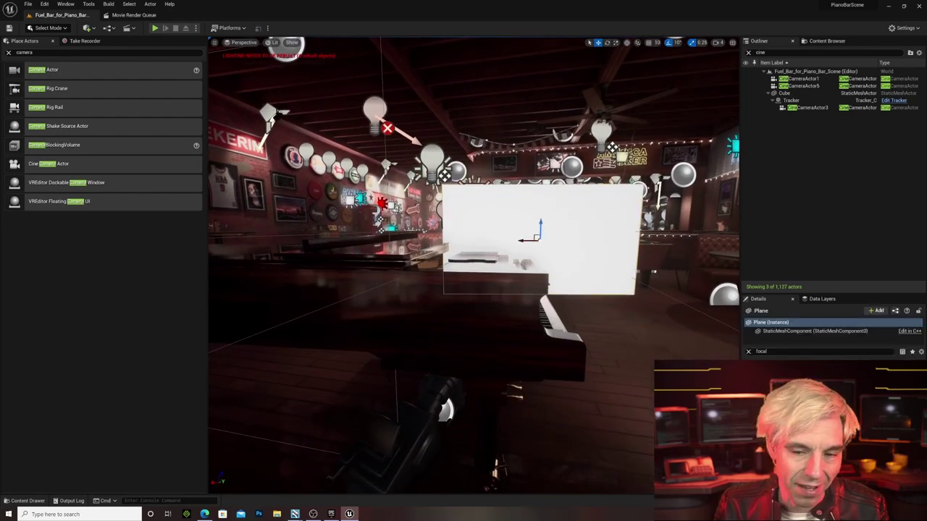
- Select the Vee_Tutorial_Dance_02b character in front of the white plane, clear the outliner filter and hide the character
mouse_move(583, 222)
right_down()
mouse_move(577, 254)
mouse_move(574, 223)
right_up()
right_drag(334, 244, 535, 316)
click(479, 320)
click(480, 348)
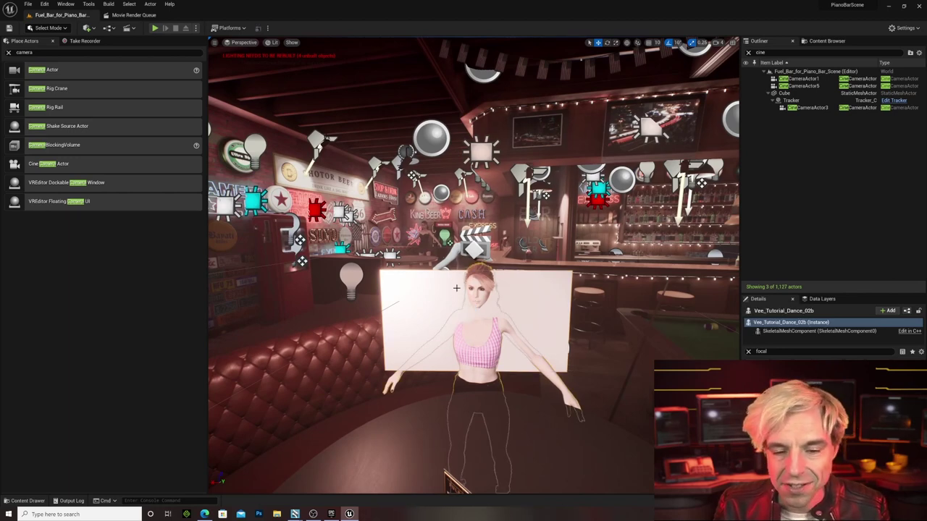
click(749, 52)
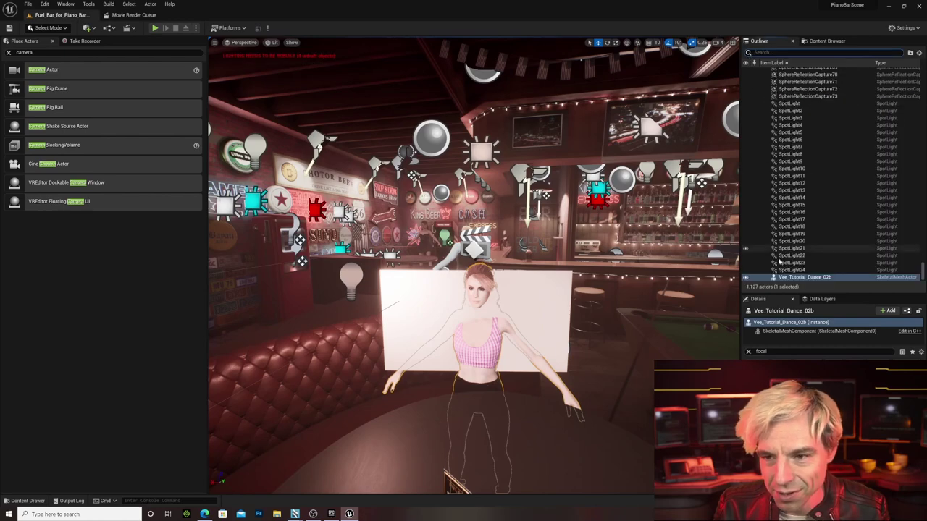
key(f)
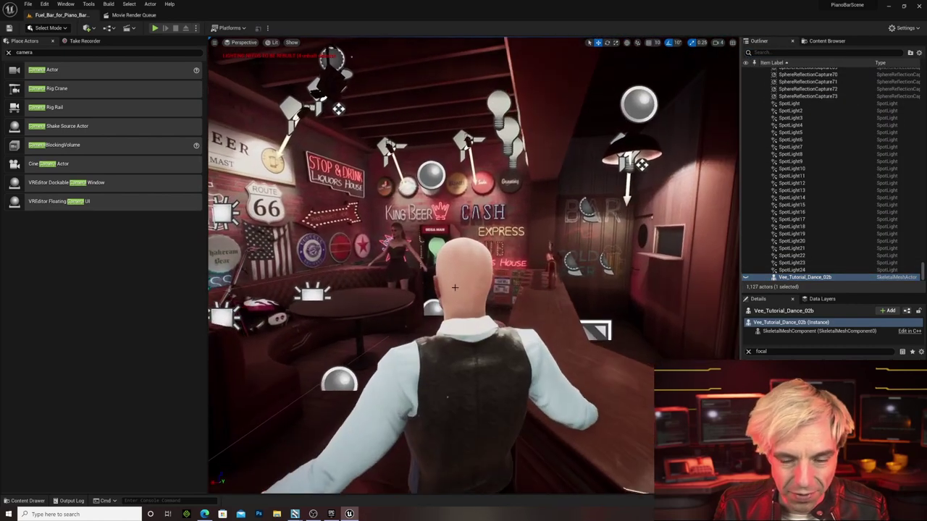
- Select the BarKeeper character beside the bar counter and inspect him from behind and above
click(459, 333)
right_drag(459, 333, 425, 326)
key(w)
key(a)
key(s)
key(w)
scroll(448, 291, down, 12)
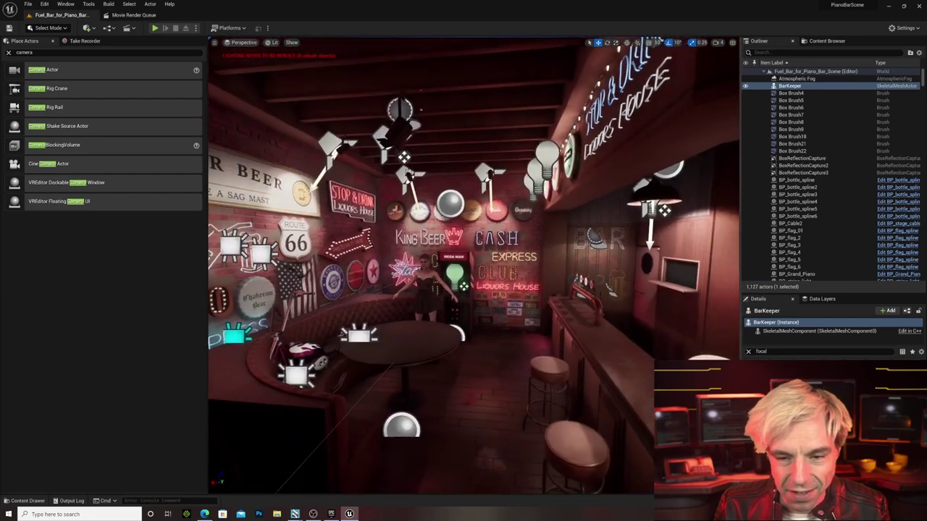
key(s)
right_drag(449, 291, 472, 409)
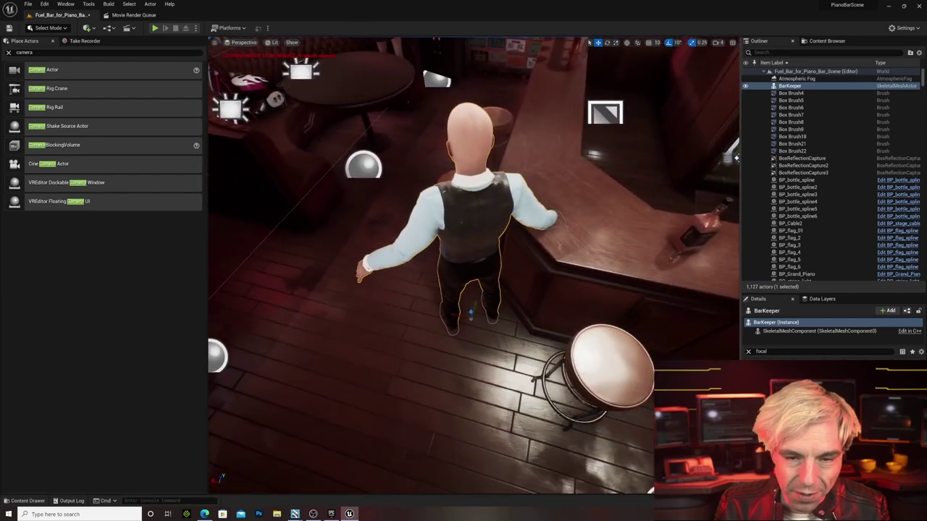
- Return to the project's Content folder and open the PianoBarScene_01 level sequence
right_drag(450, 344, 438, 264)
key(s)
key(s)
key(s)
right_drag(402, 290, 447, 351)
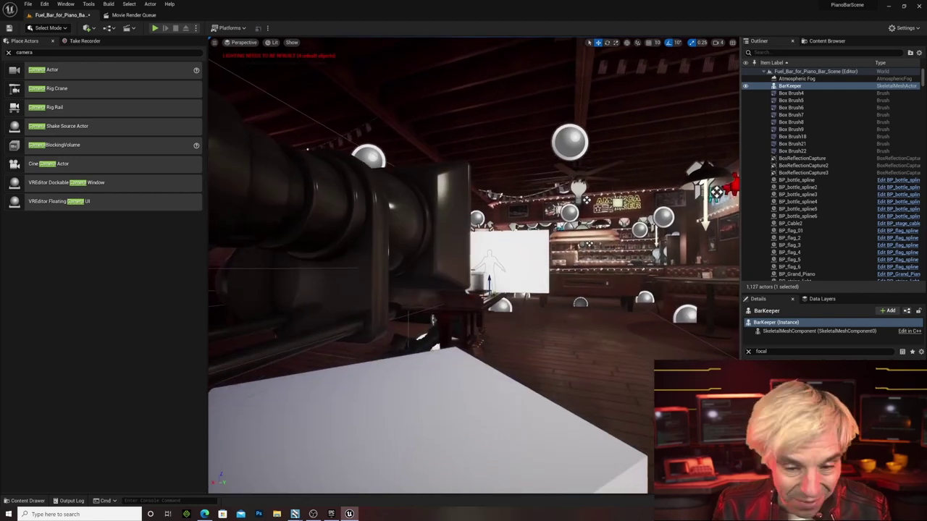
key(ctrl+space)
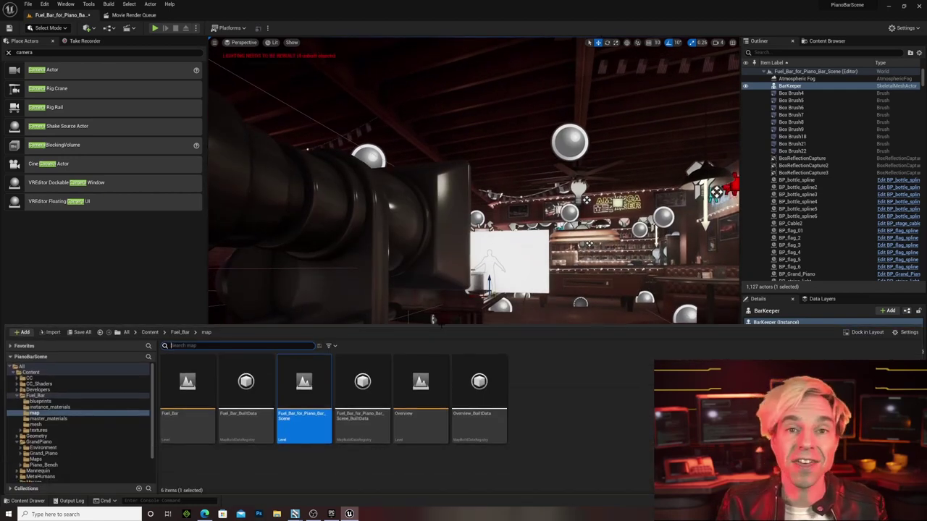
click(178, 333)
click(149, 332)
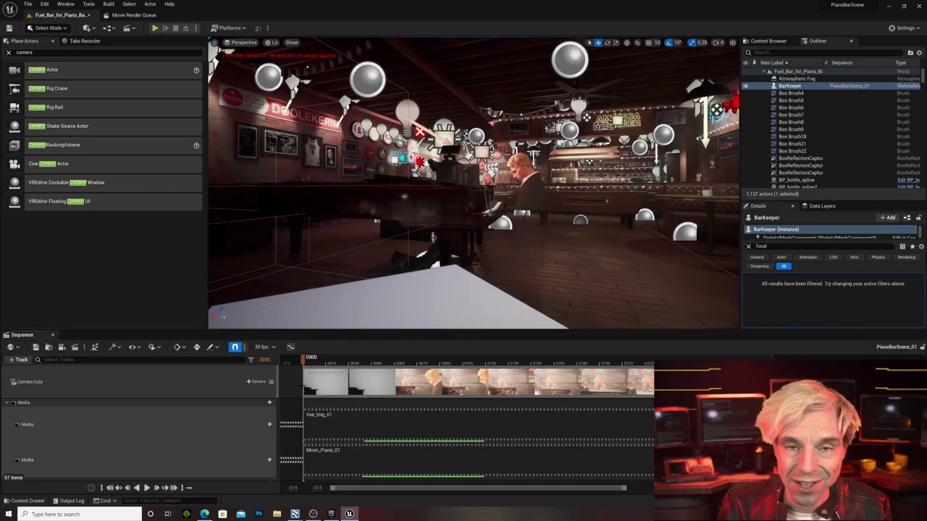
- Preview the scene through the sequence's camera cuts, release the viewport again and look closer at the pianist
click(272, 383)
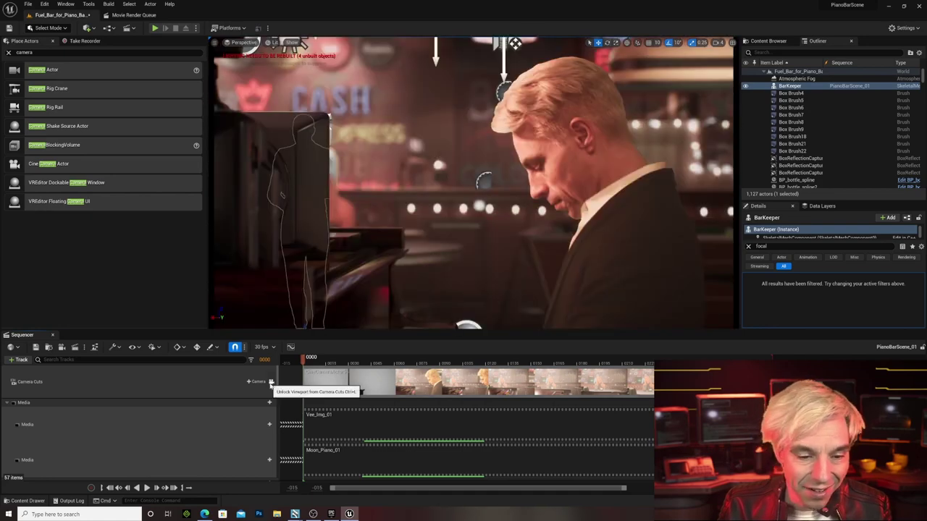
click(271, 382)
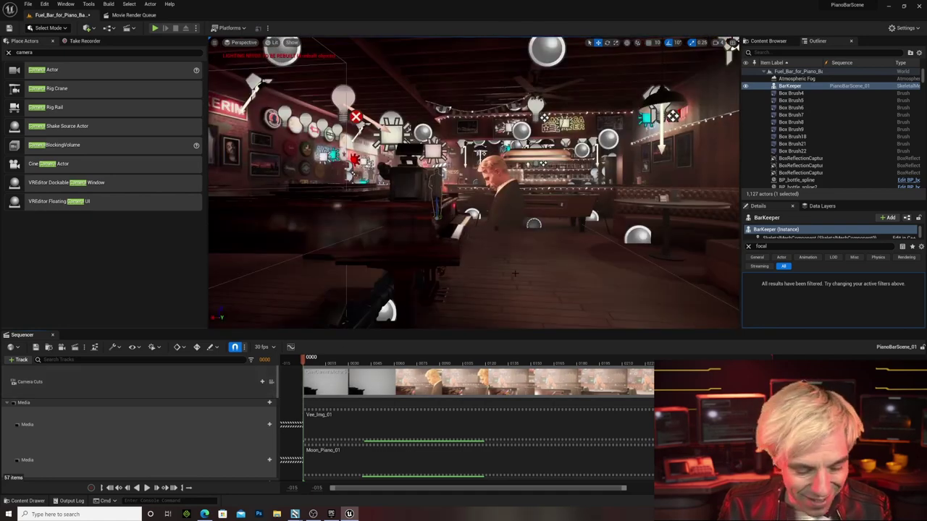
scroll(514, 279, up, 8)
right_drag(496, 278, 492, 278)
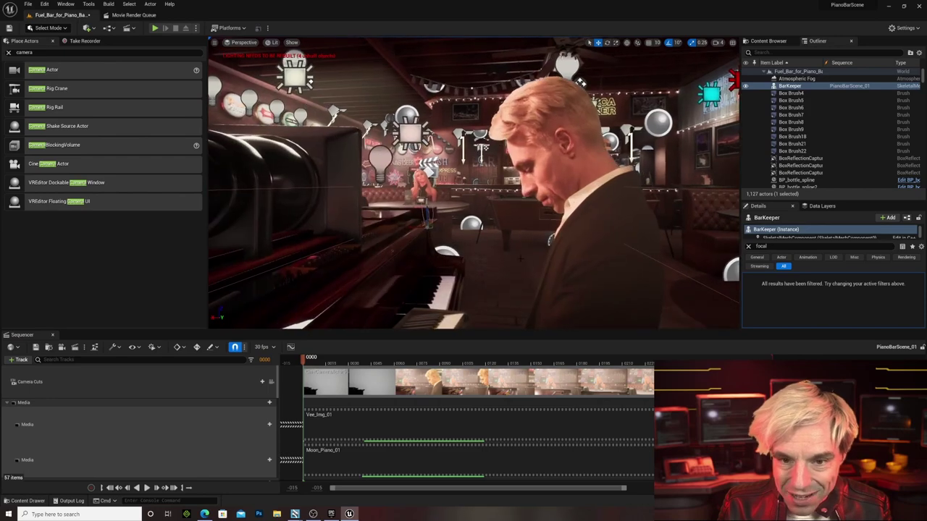
- Select the pianist's image plane at the piano, followed by the woman's image plane, Plane2, behind the round table
click(552, 275)
right_drag(552, 275, 594, 249)
right_drag(362, 297, 337, 304)
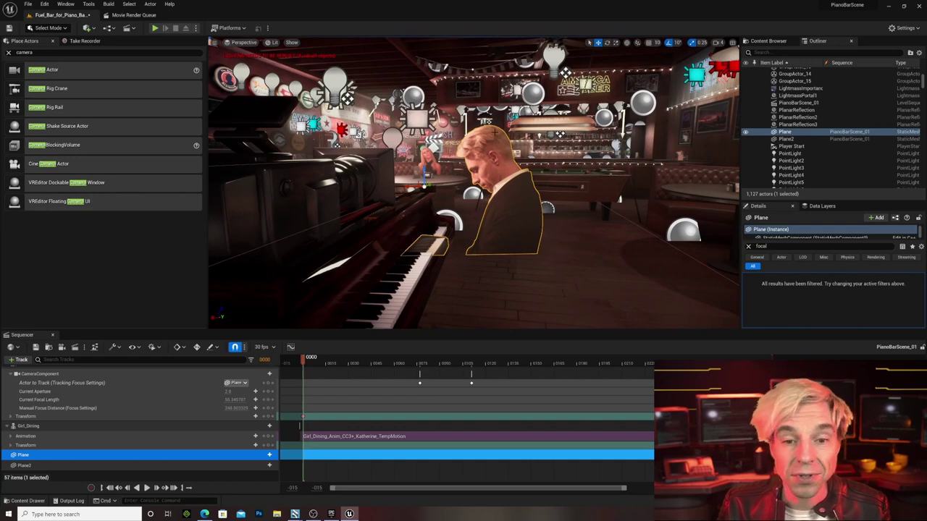
right_drag(494, 132, 475, 113)
key(w)
right_drag(351, 304, 411, 153)
click(447, 223)
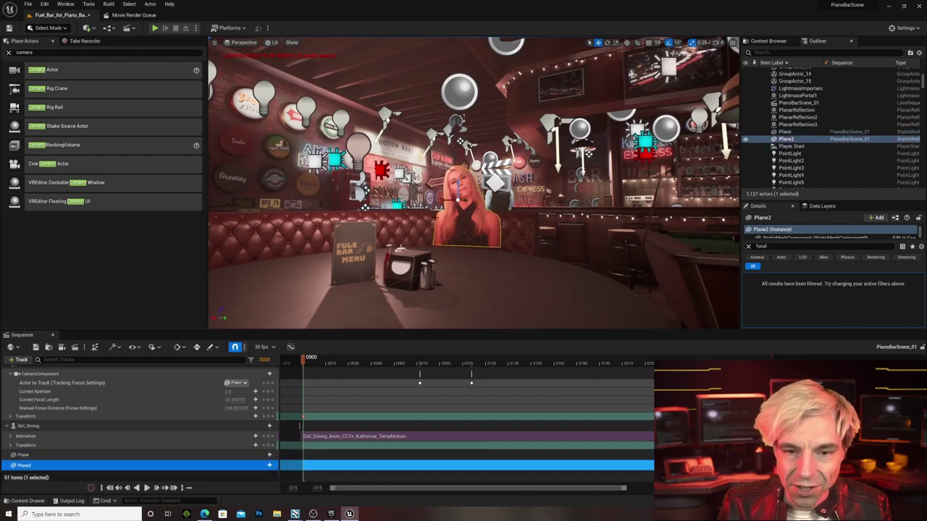
- Select PointLight39 near the booth and move it away from and back toward the woman to test her lighting
click(357, 145)
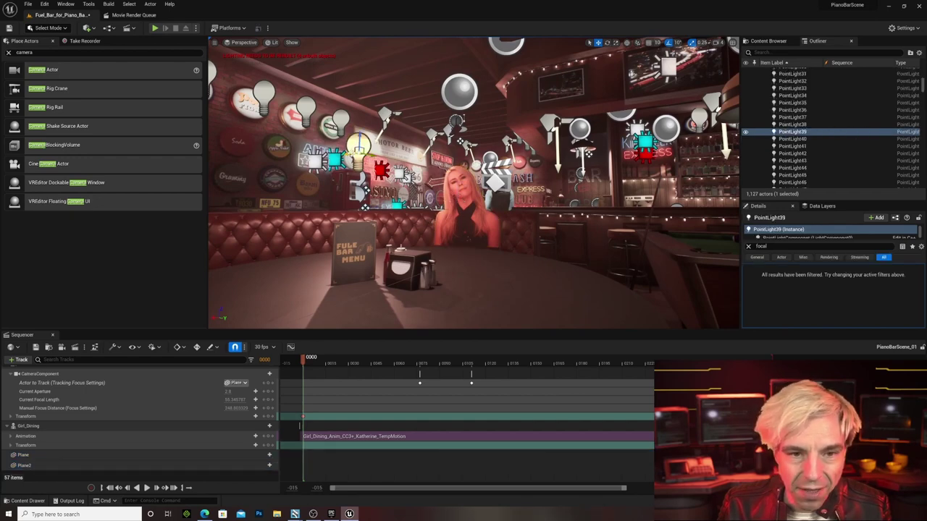
drag(371, 153, 419, 152)
right_drag(418, 151, 414, 207)
key(w)
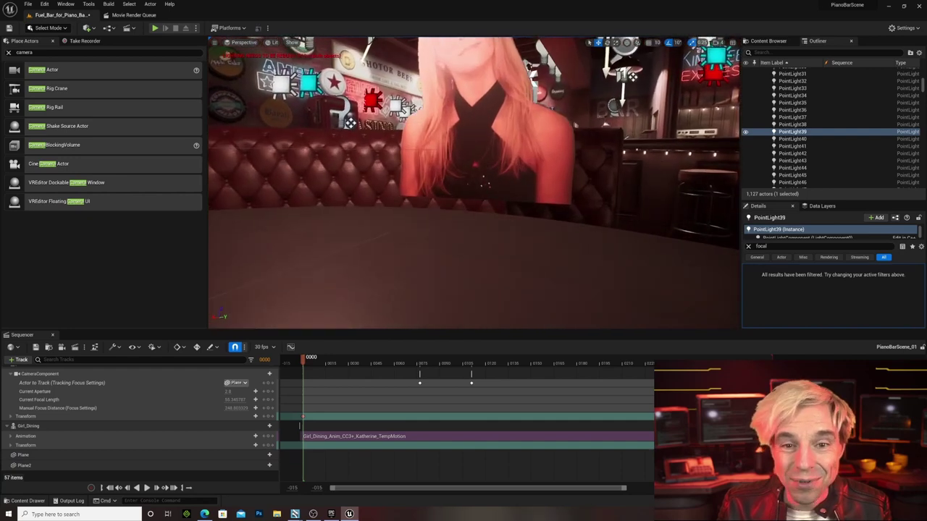
scroll(350, 123, down, 5)
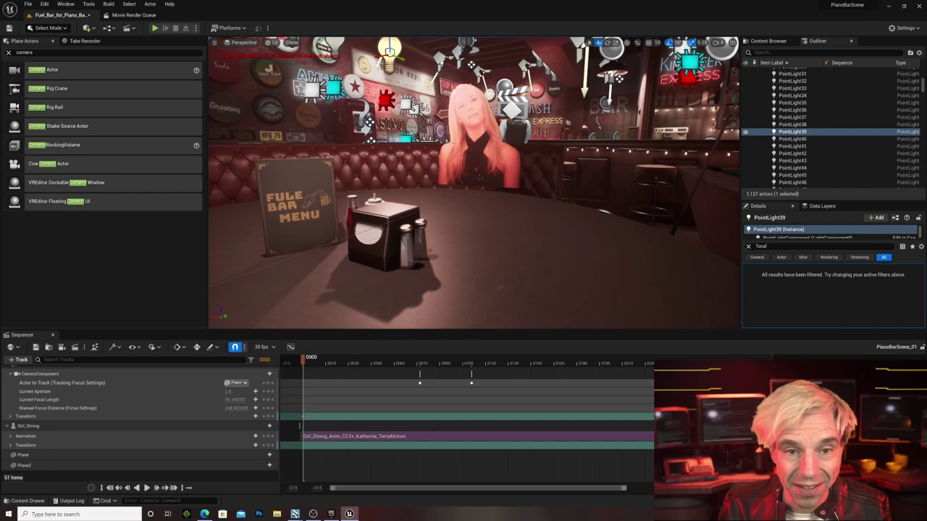
mouse_move(351, 123)
right_down()
mouse_move(350, 101)
mouse_move(353, 114)
right_up()
key(w)
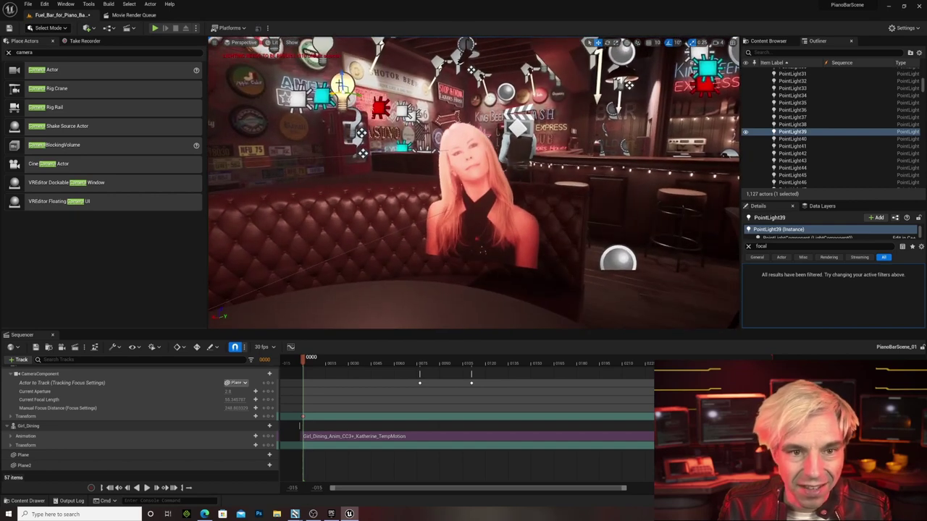
drag(342, 79, 208, 132)
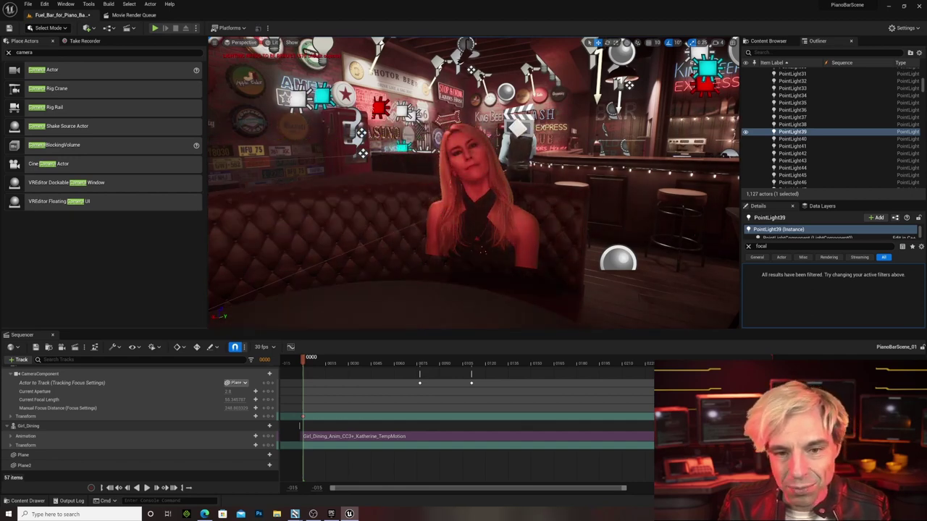
drag(224, 137, 314, 136)
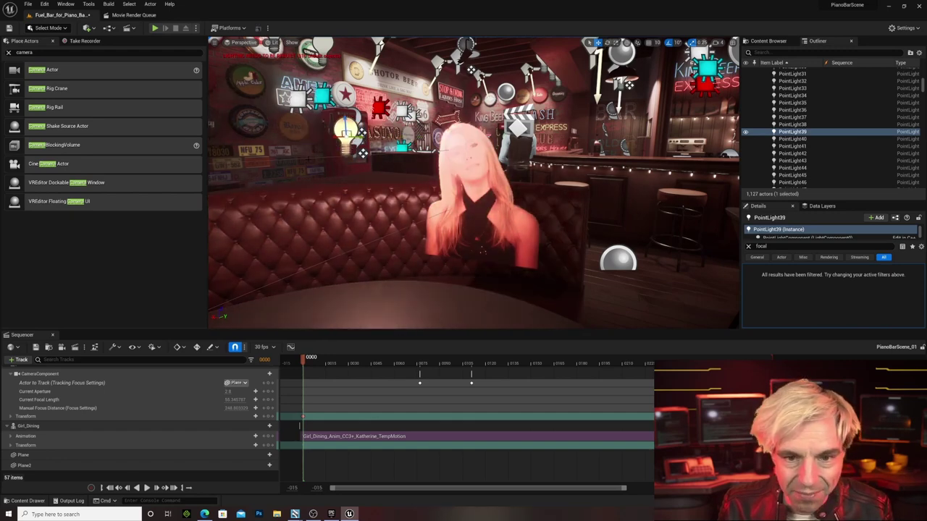
- Select the woman's Plane2, lock the viewport to the camera cuts and play the sequence
click(480, 210)
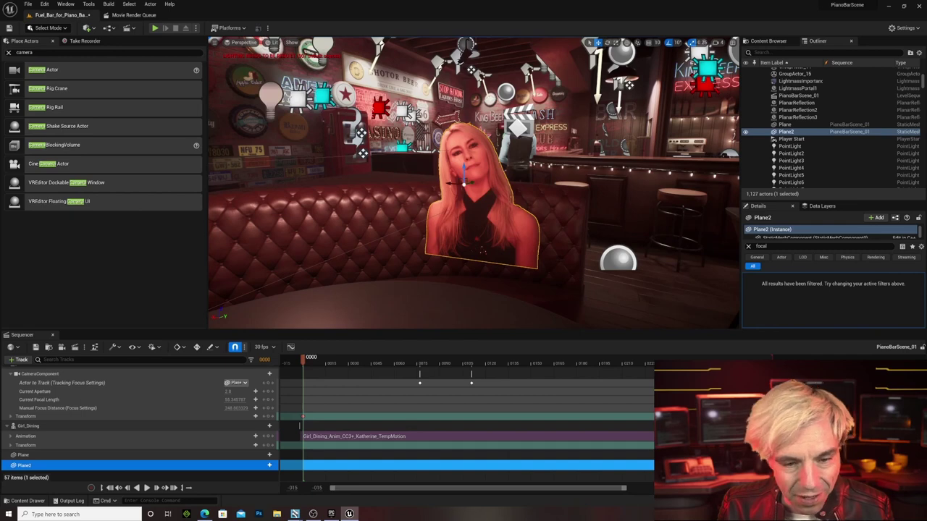
scroll(218, 400, up, 10)
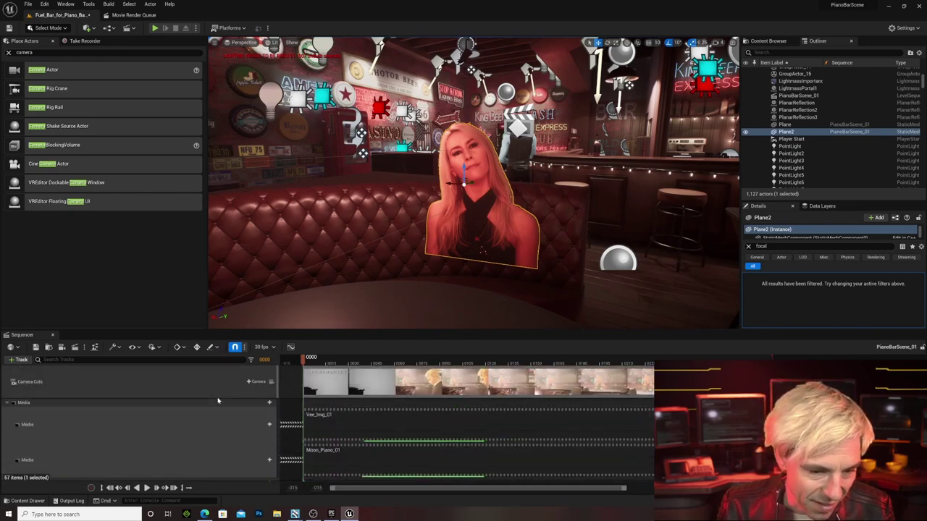
click(272, 381)
key(space)
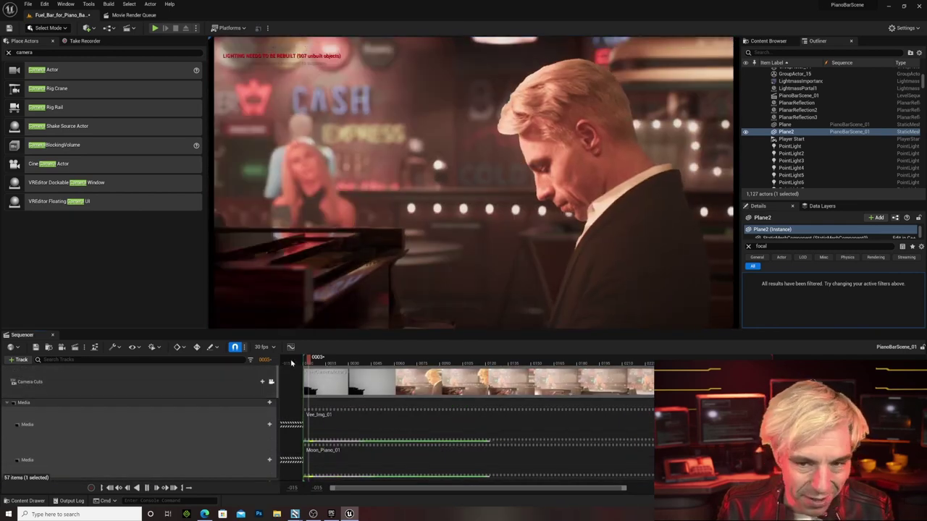
- Scrub and play the sequence up to about frame 114 to examine the focus pull from pianist to woman
click(480, 359)
drag(480, 364, 378, 362)
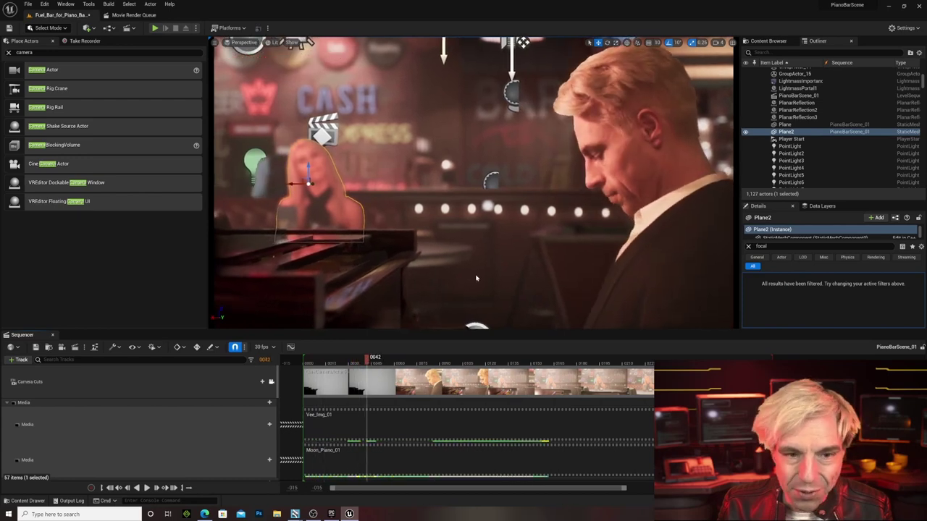
key(space)
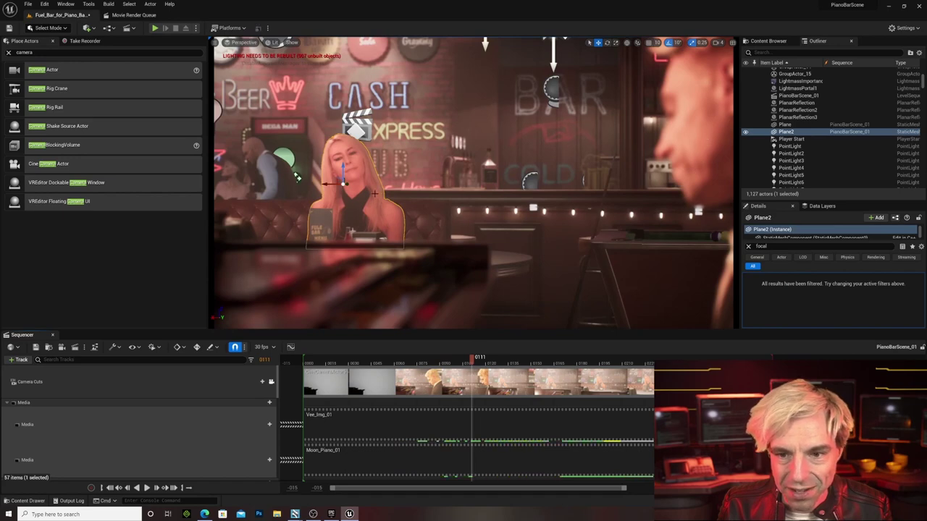
drag(474, 365, 450, 365)
key(space)
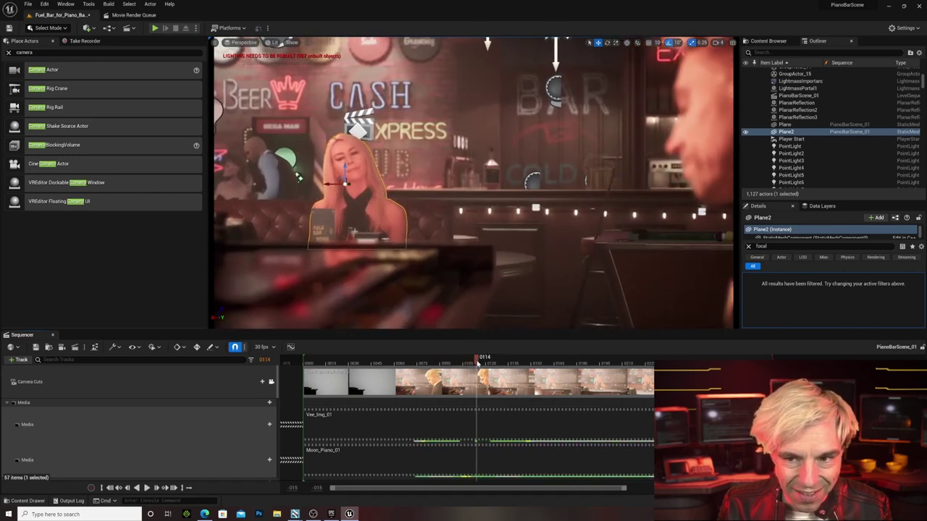
click(461, 363)
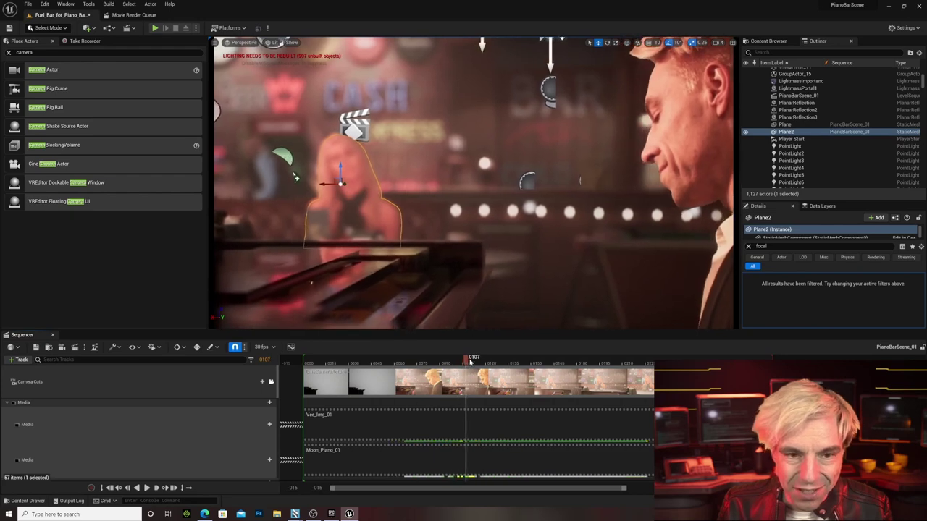
- Inspect the Vee_Img_01 and Moon_Piano_01 media tracks and collapse the Media group
click(26, 402)
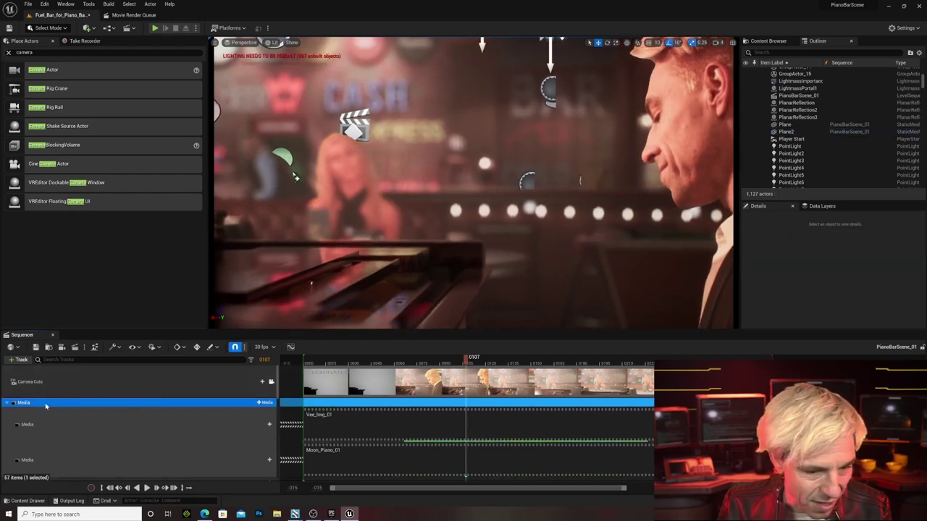
click(7, 404)
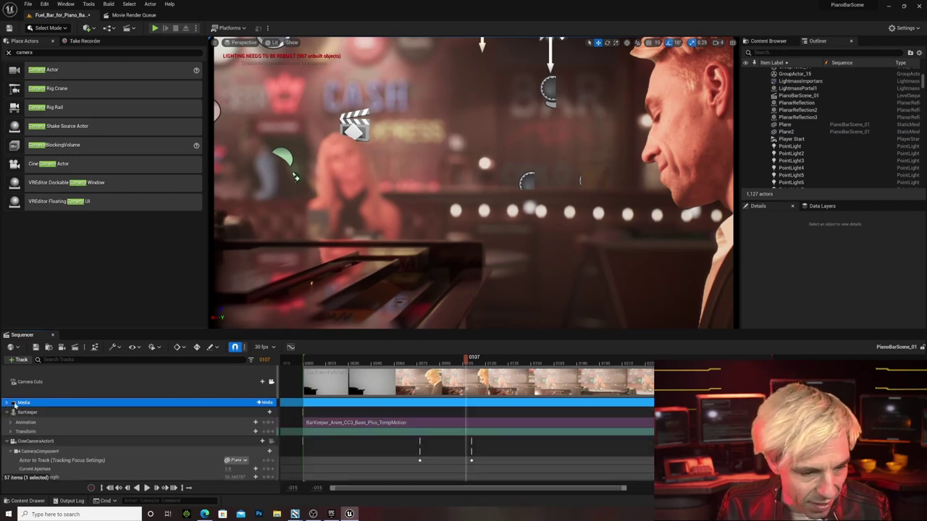
click(7, 403)
click(48, 427)
click(98, 469)
click(7, 404)
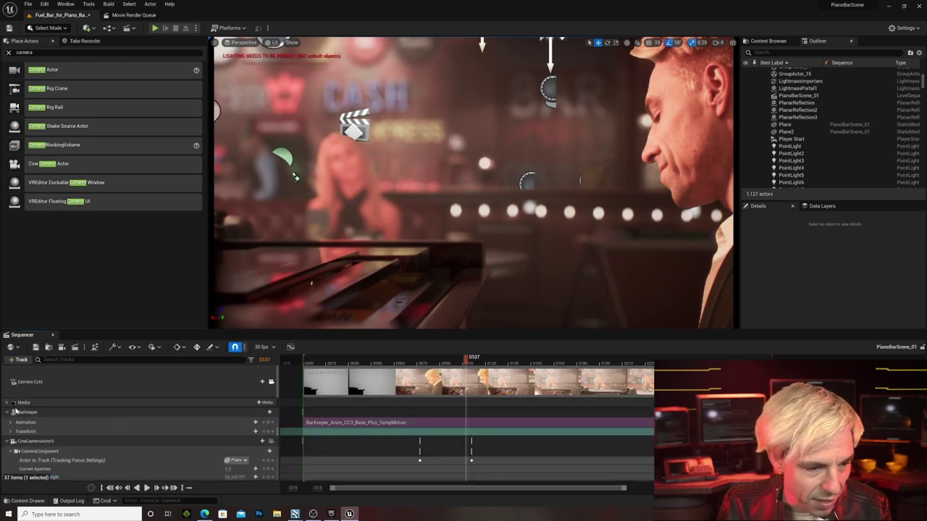
- Select the BarKeeper track, frame him outside the camera cuts view, and scrub and play his animation from the start
click(34, 413)
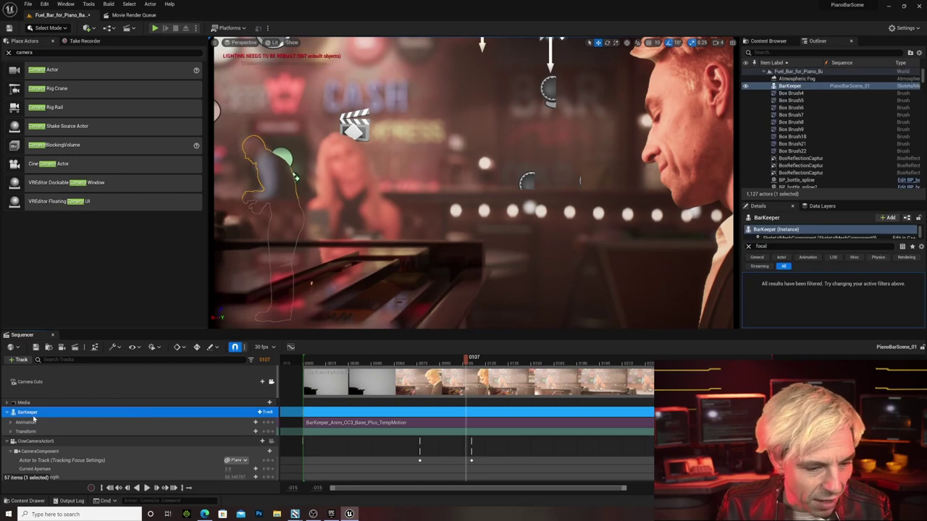
key(f)
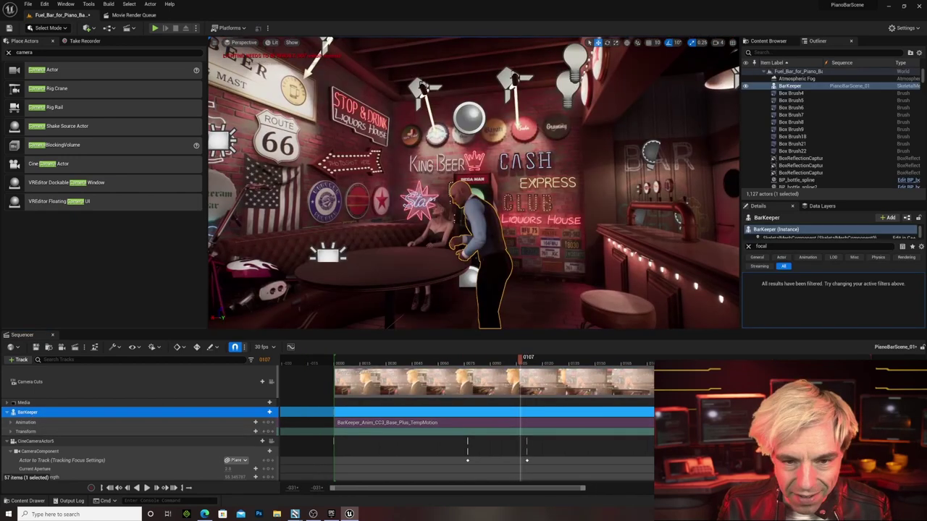
right_drag(473, 190, 478, 207)
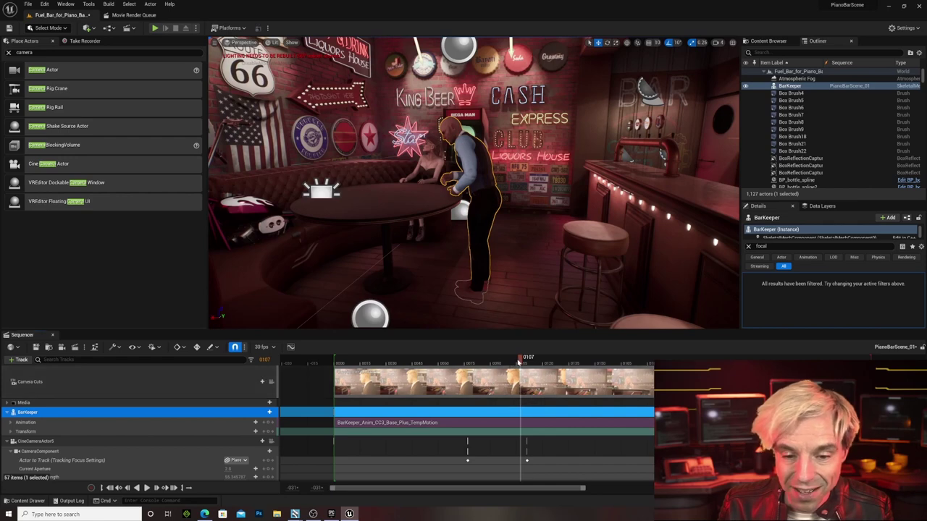
drag(518, 362, 444, 362)
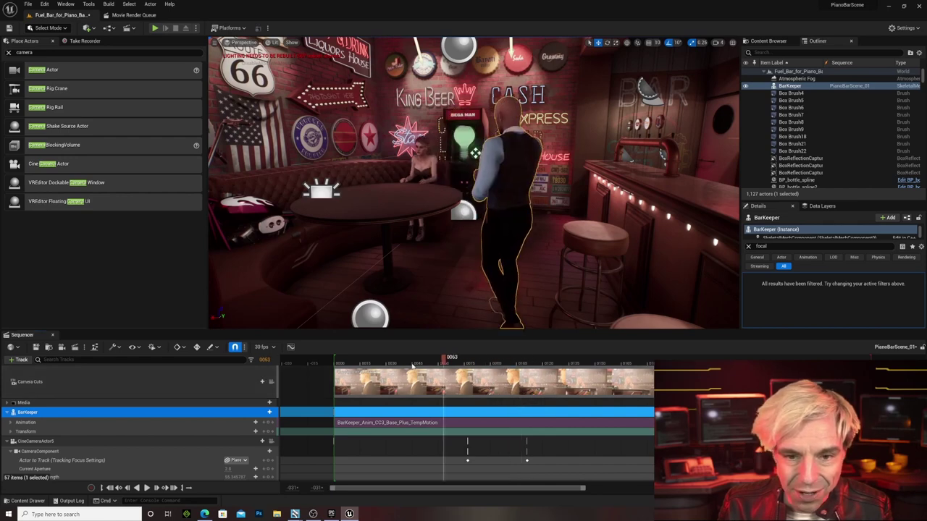
click(343, 362)
key(space)
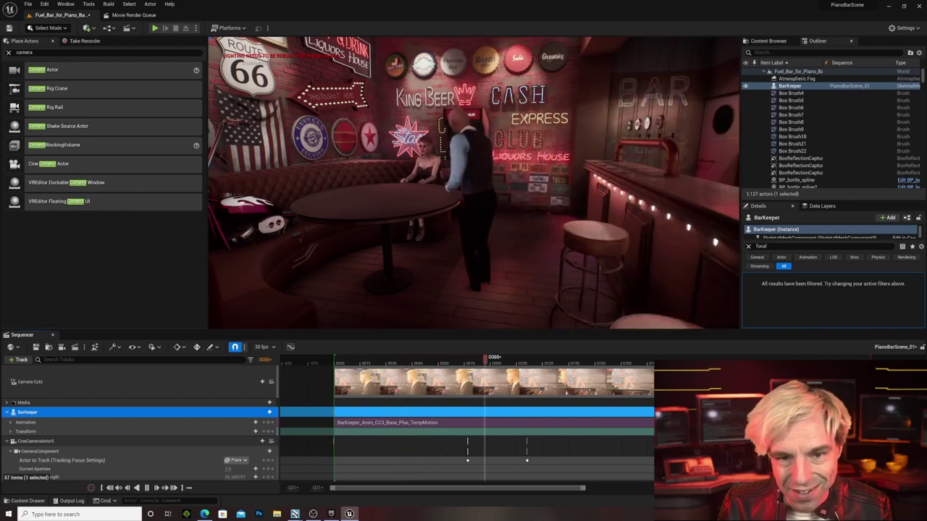
key(space)
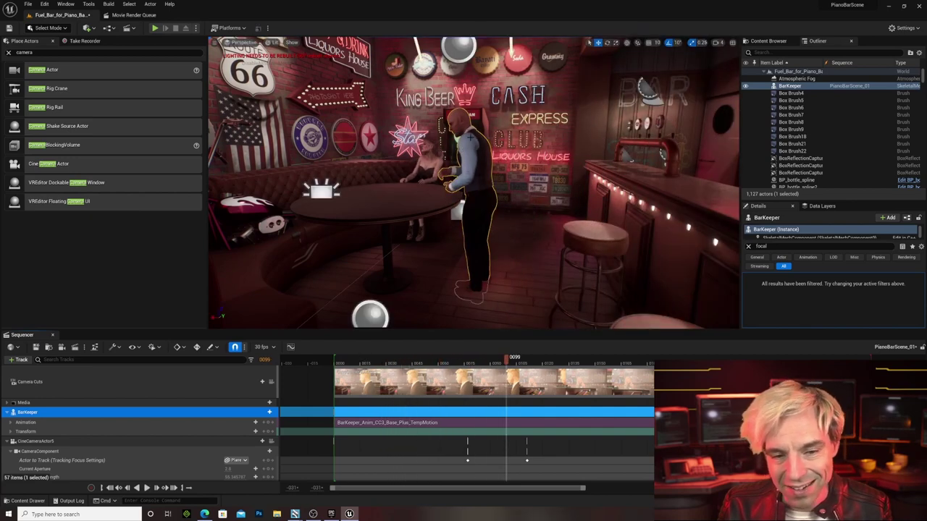
- Select the CineCameraActor5 track, scrub its shot back to frame 109 and select its Actor to Track focus property
scroll(474, 183, down, 4)
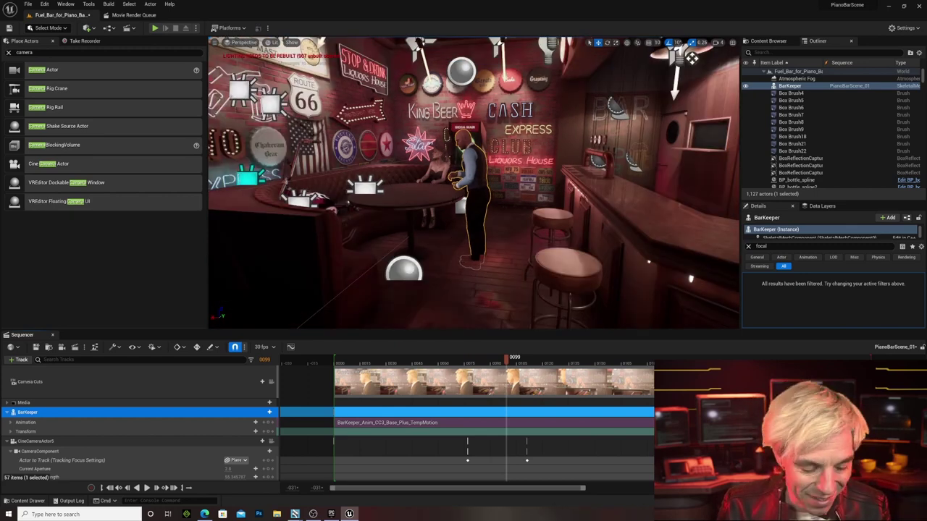
scroll(51, 456, down, 3)
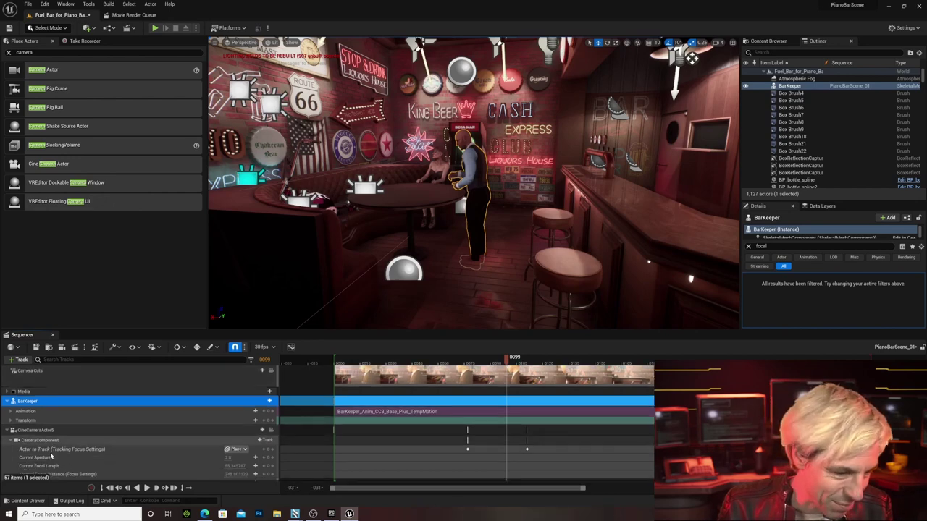
scroll(51, 456, down, 2)
click(62, 426)
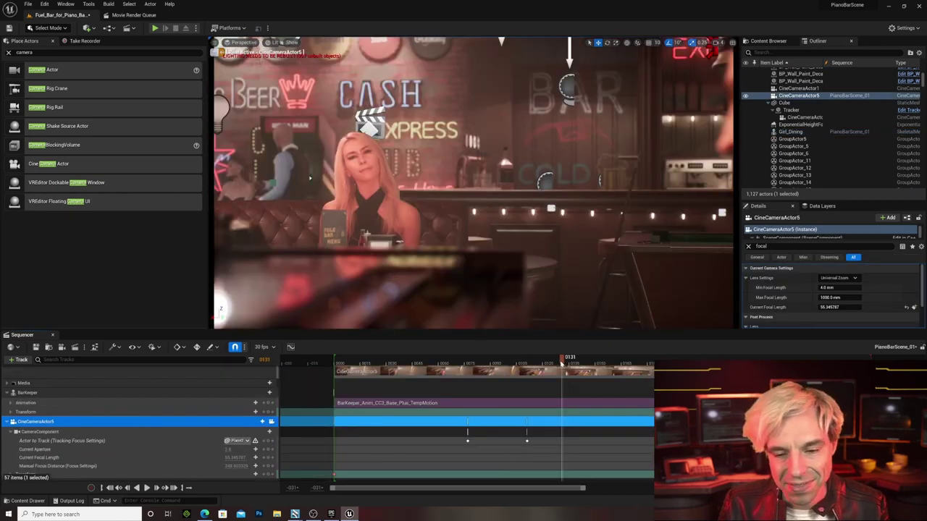
drag(562, 364, 524, 367)
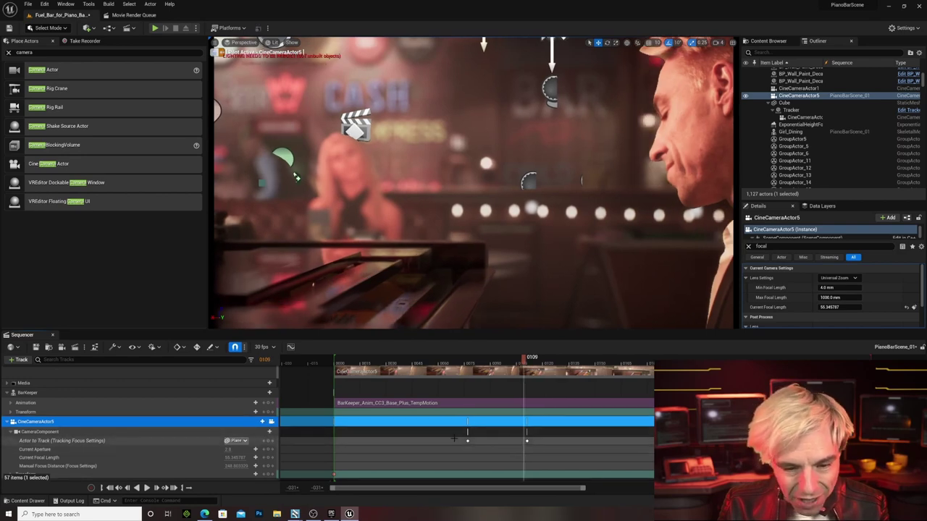
click(38, 442)
click(38, 442)
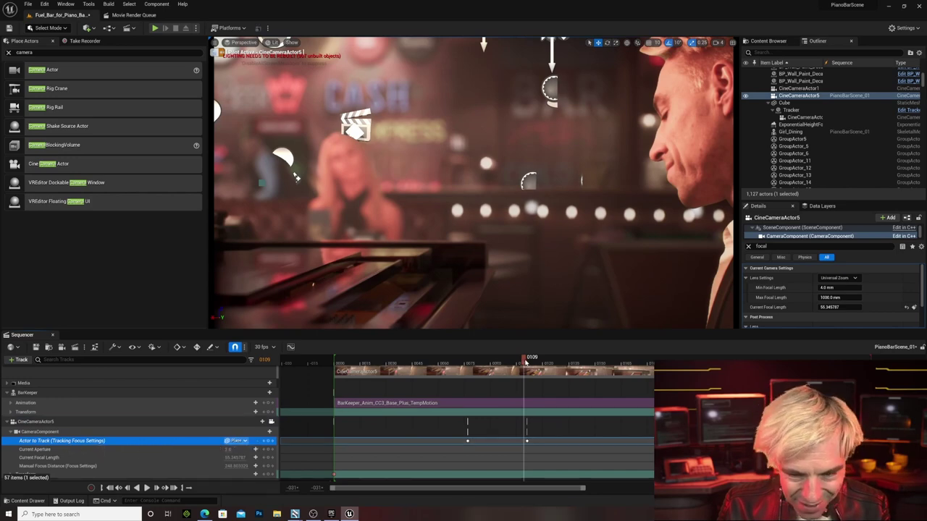
- Move to the first Actor to Track keyframe at frame 77, and scrub and play through the focus change
drag(492, 362, 470, 365)
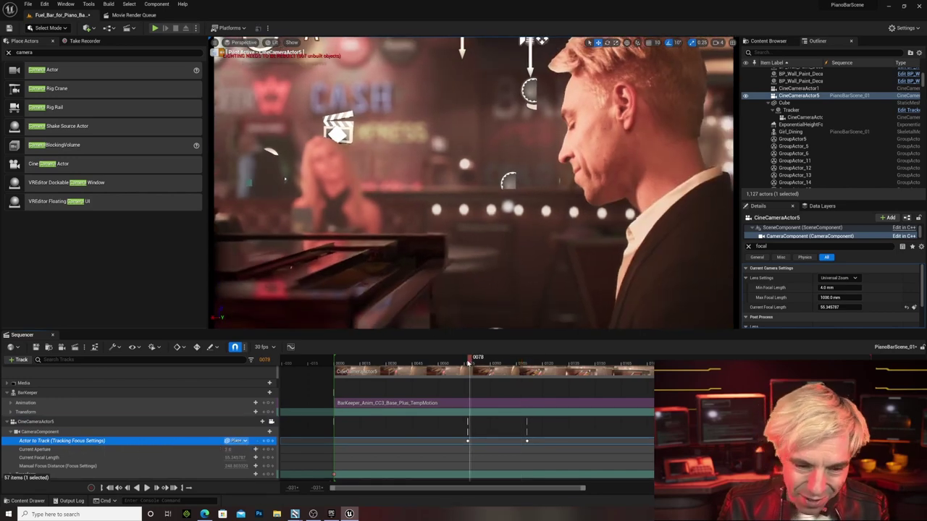
click(467, 362)
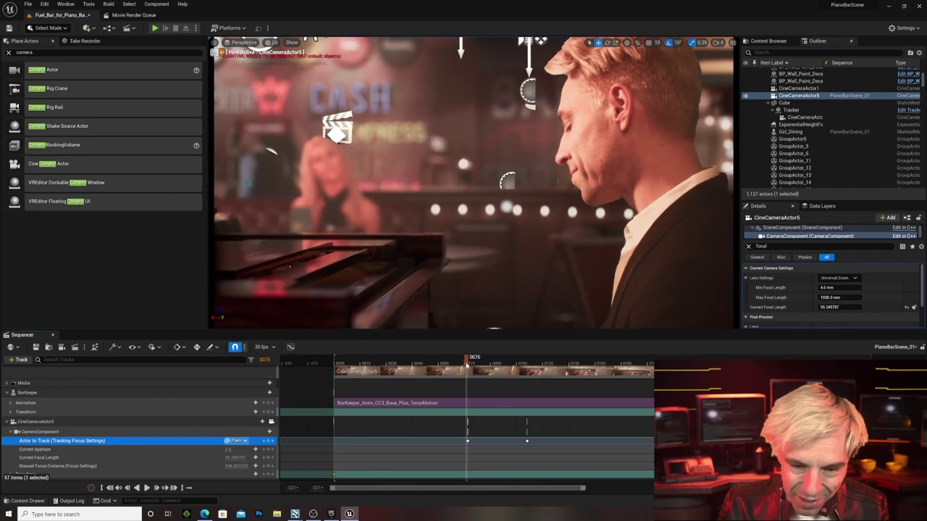
key(Right)
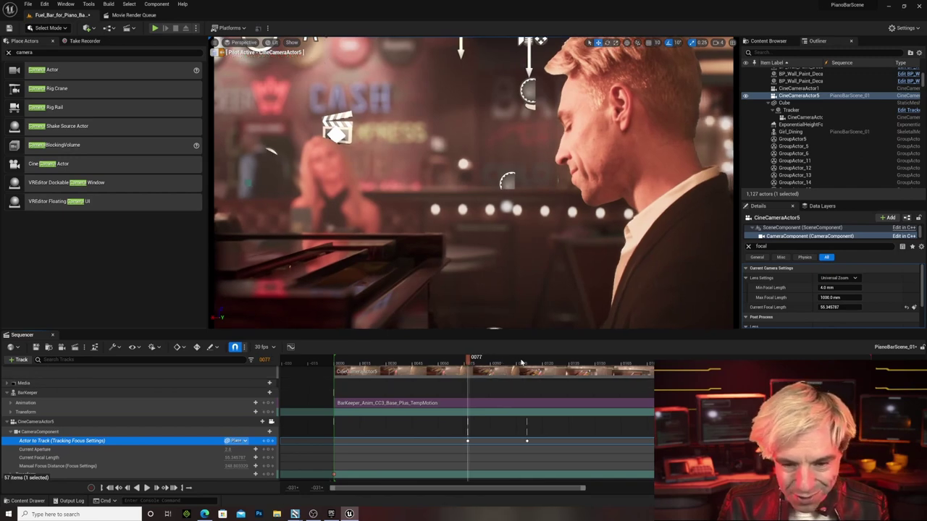
drag(522, 362, 544, 361)
key(space)
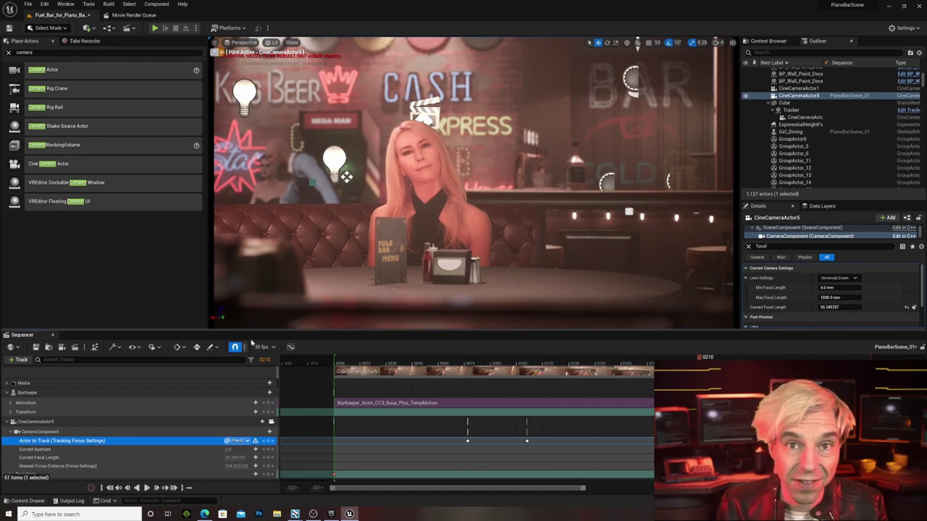
- Select the Girl_Dining, Plane and Plane2 tracks in turn to identify their objects in the scene
scroll(62, 448, down, 4)
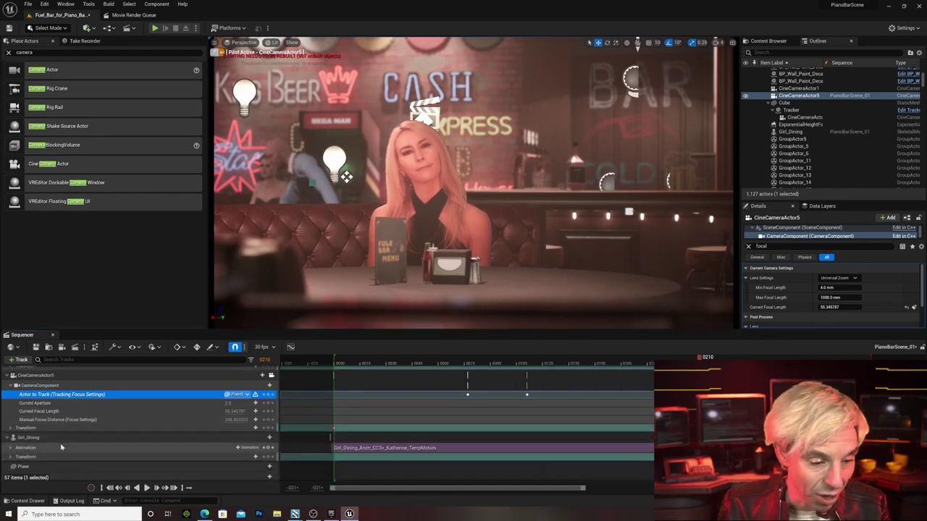
scroll(61, 447, down, 1)
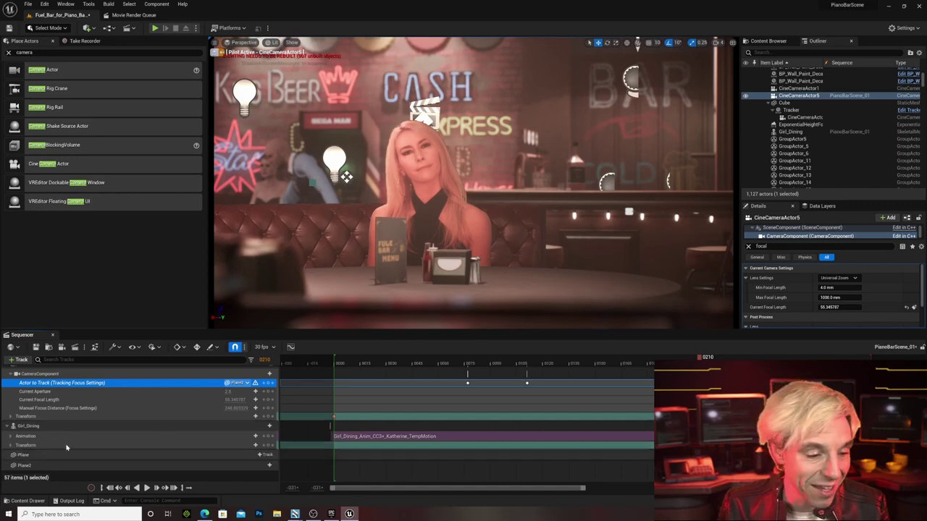
click(60, 431)
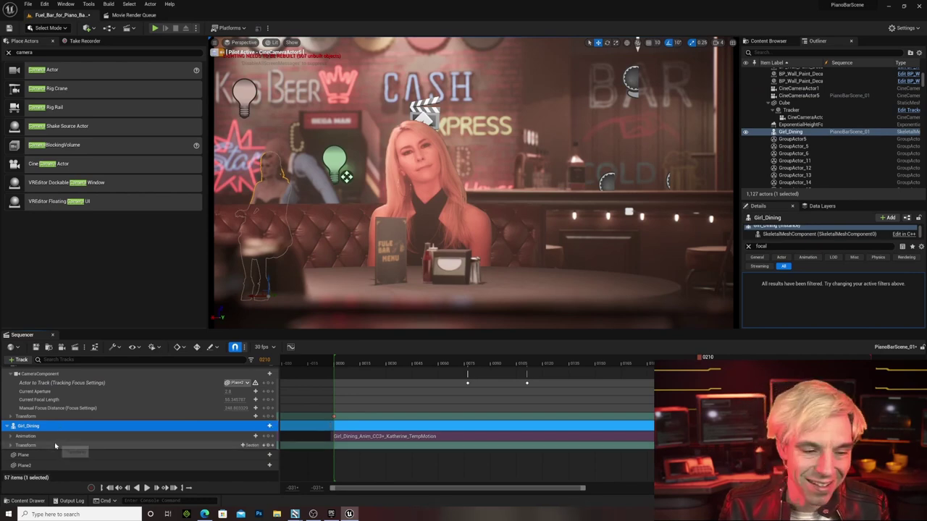
click(46, 457)
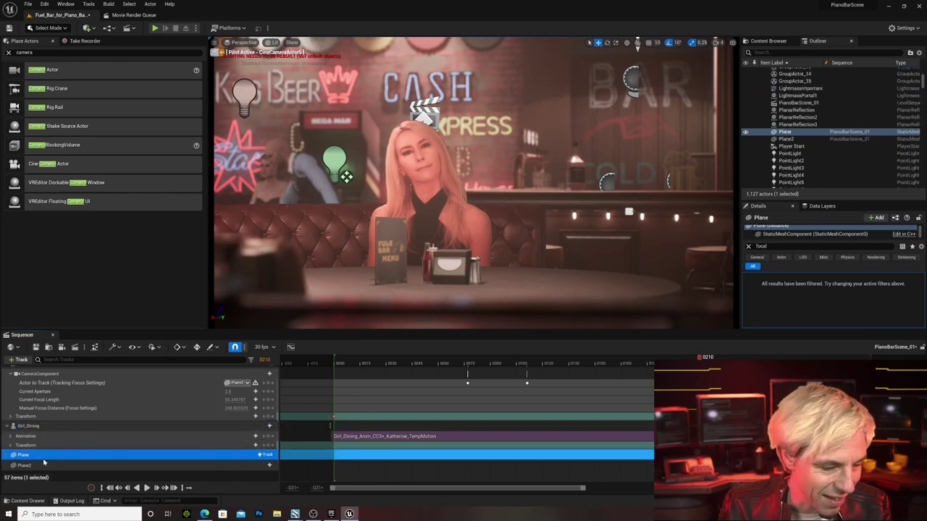
click(45, 466)
scroll(63, 455, up, 1)
scroll(63, 454, up, 3)
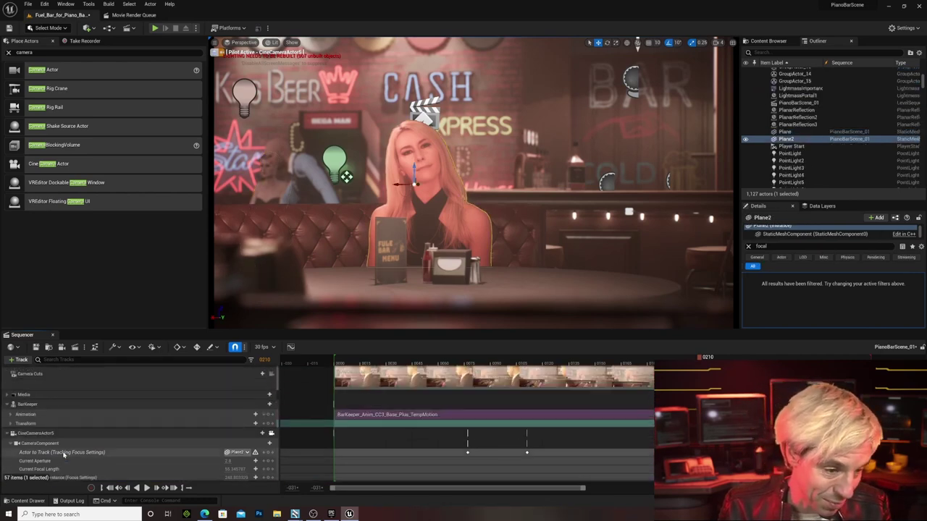
- Release the viewport from CineCameraActor5, scrub between about frames 61 and 178 and frame the camera beside the piano
scroll(63, 454, down, 3)
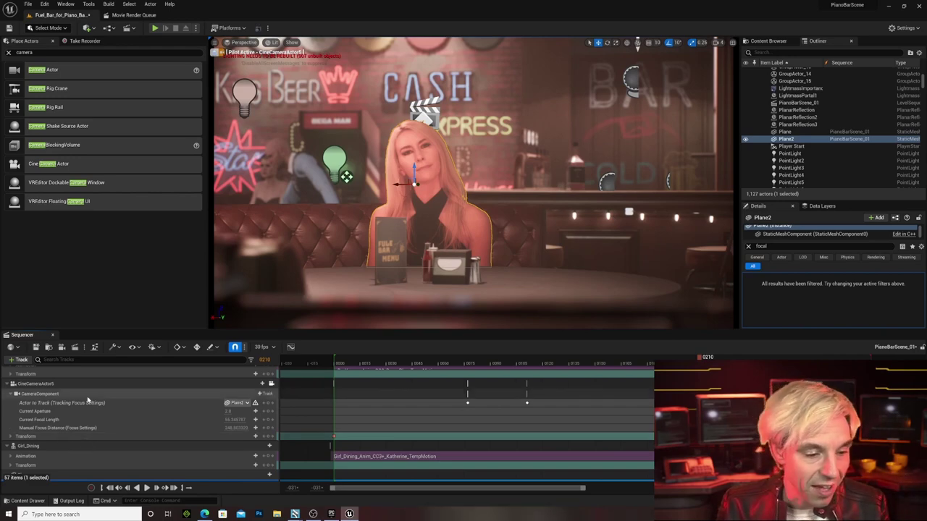
scroll(181, 419, up, 2)
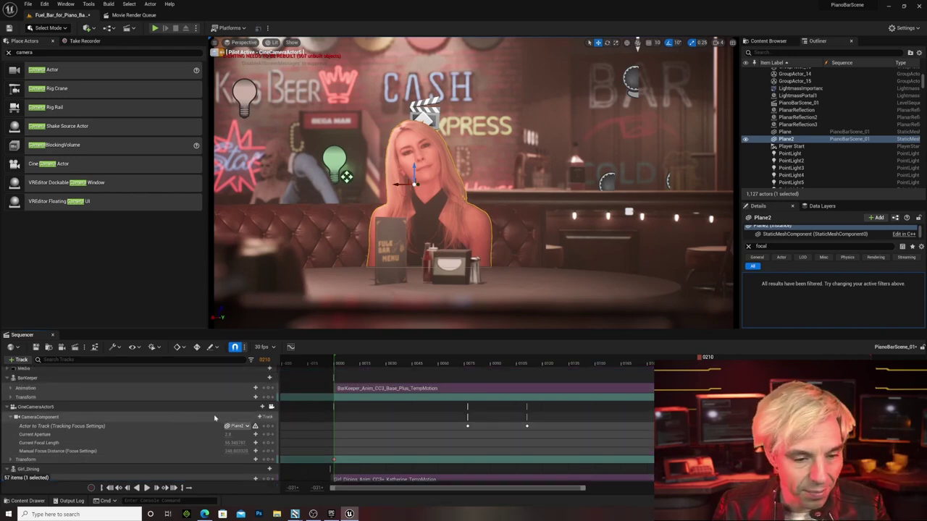
click(271, 408)
right_drag(405, 217, 351, 218)
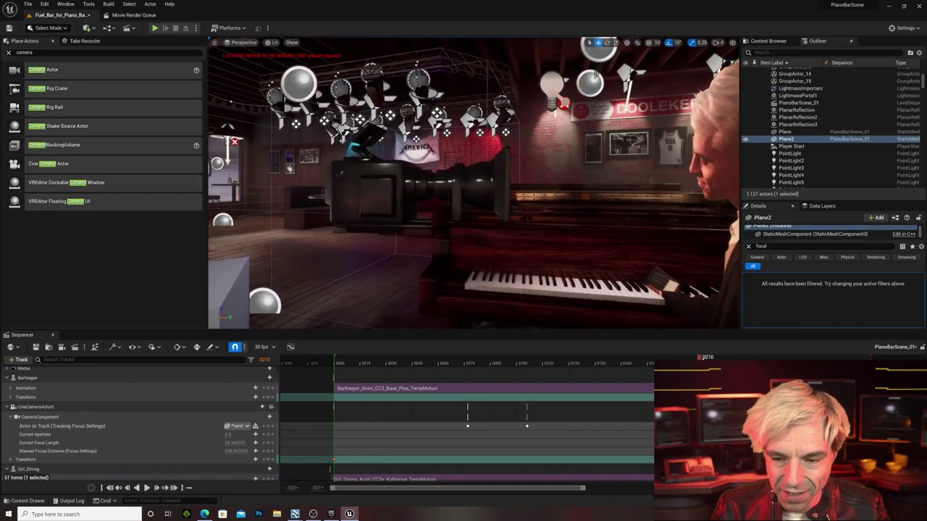
drag(700, 359, 644, 359)
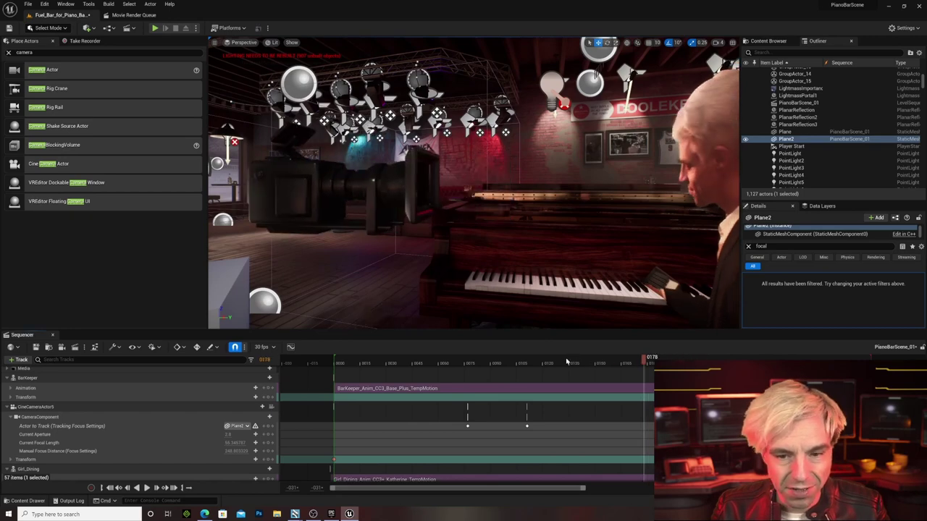
click(558, 362)
click(432, 360)
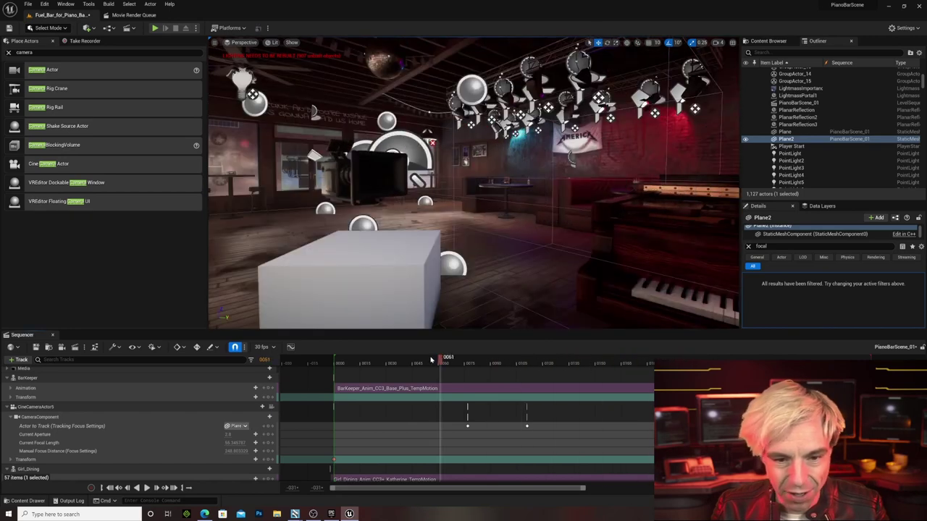
drag(432, 359, 640, 358)
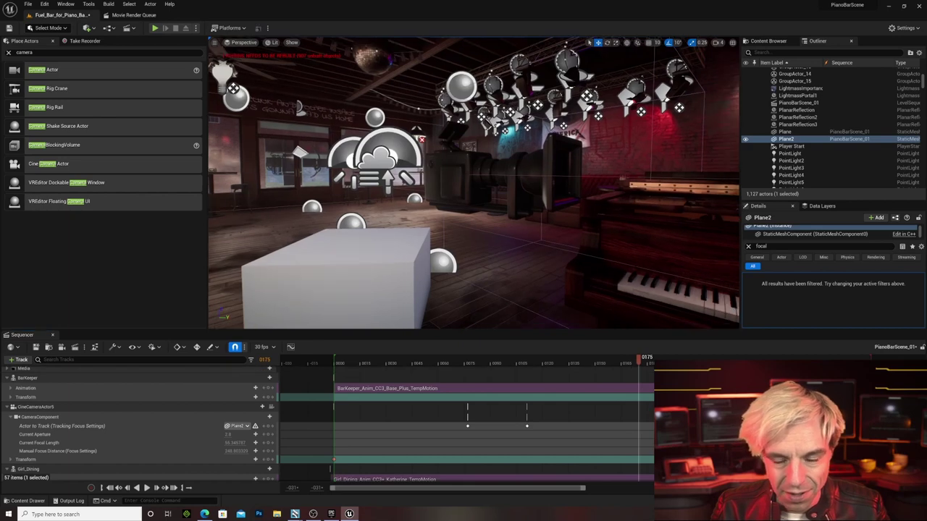
right_drag(474, 184, 540, 184)
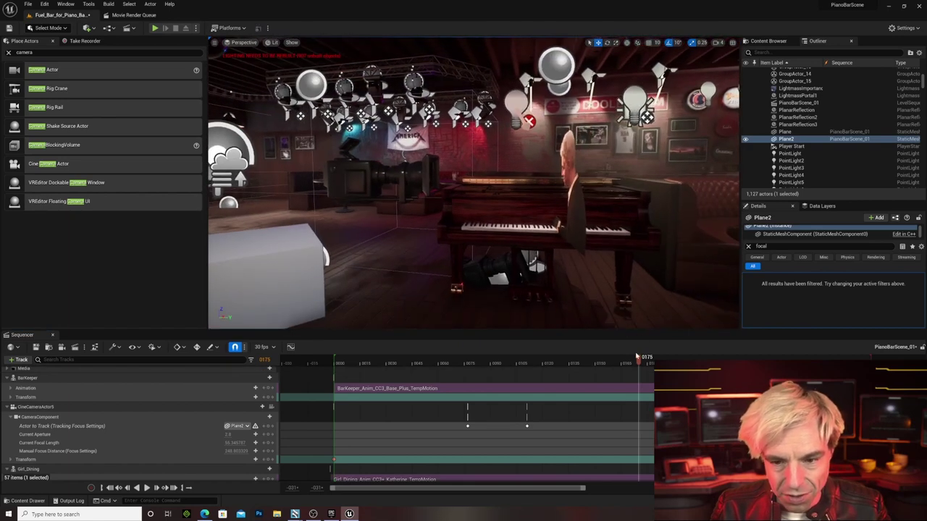
- Scrub repeatedly through the sequence up to frame 255 and back to frame 27 to examine the camera's travel past the pianist
drag(626, 362, 392, 370)
drag(628, 363, 462, 366)
drag(565, 366, 734, 358)
drag(415, 360, 761, 357)
drag(612, 362, 743, 358)
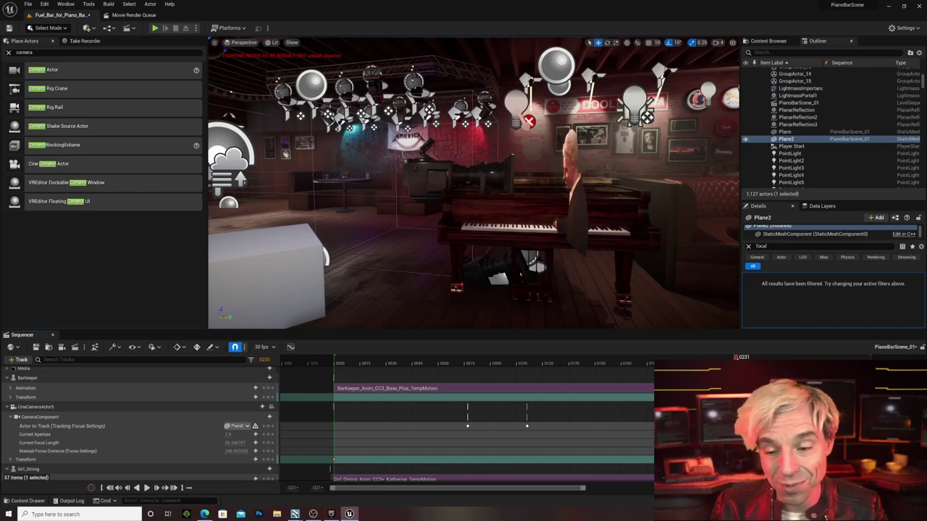
drag(737, 358, 777, 358)
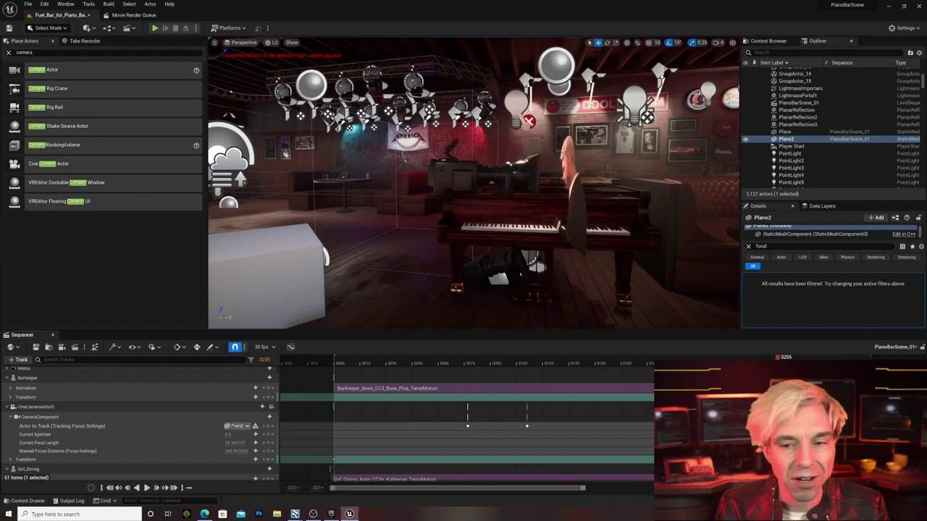
drag(776, 358, 382, 359)
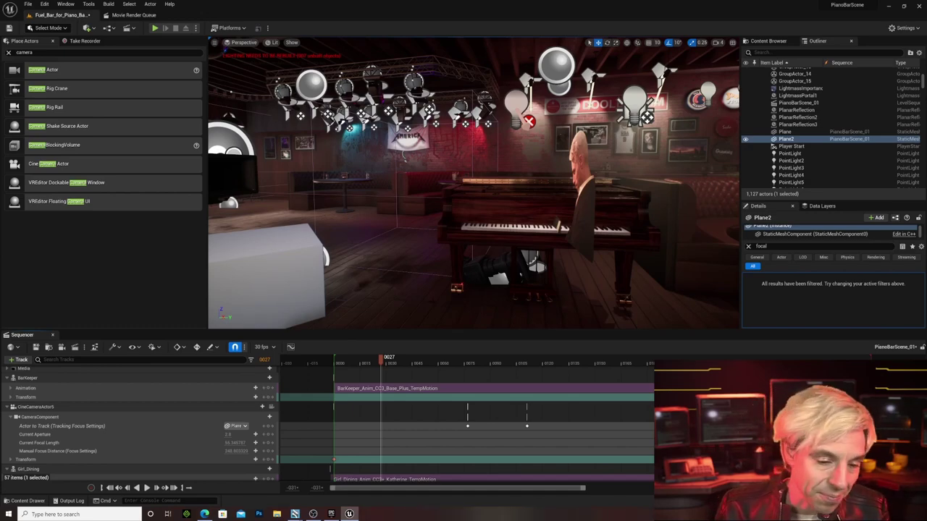
- Fly the viewport across the room to frame the barkeeper standing by the bar counter
key(w)
right_drag(474, 184, 601, 182)
key(a)
key(a)
mouse_move(425, 267)
right_down()
mouse_move(412, 269)
mouse_move(440, 268)
right_up()
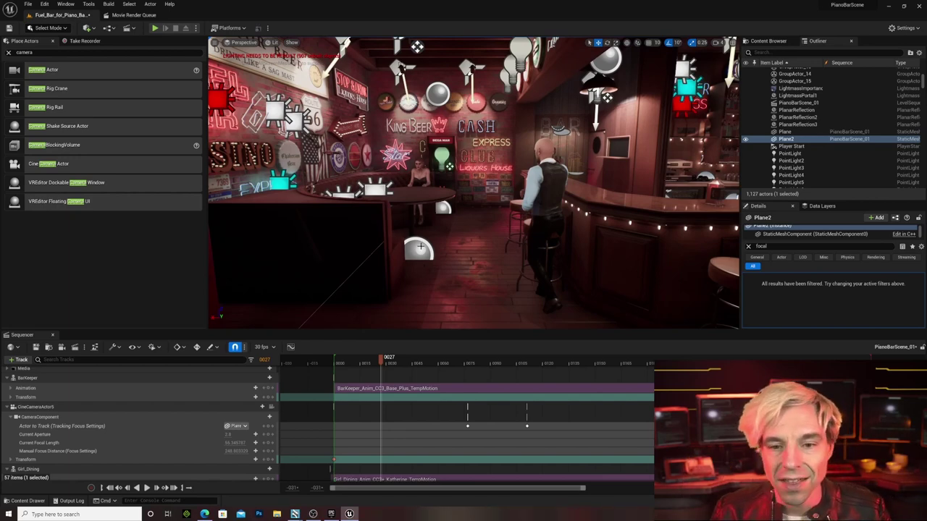
- Switch to the browser, search ActorCore's motions for "bar", preview Bartender - Bar Sorting and return to Unreal Editor
click(204, 513)
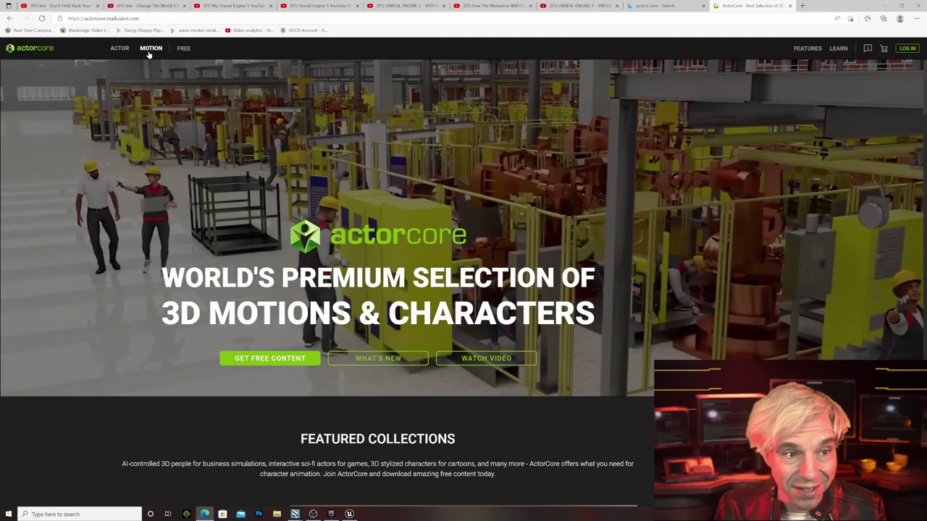
click(149, 49)
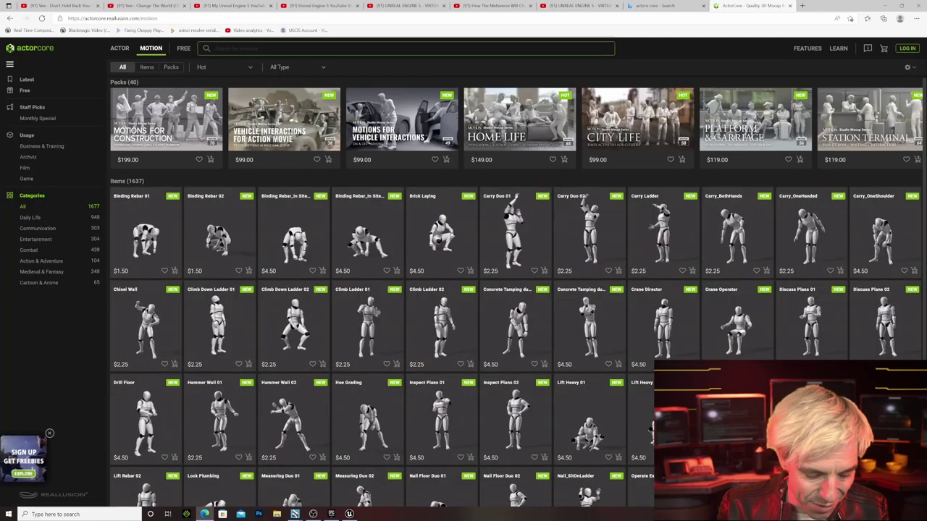
text(bar)
key(Return)
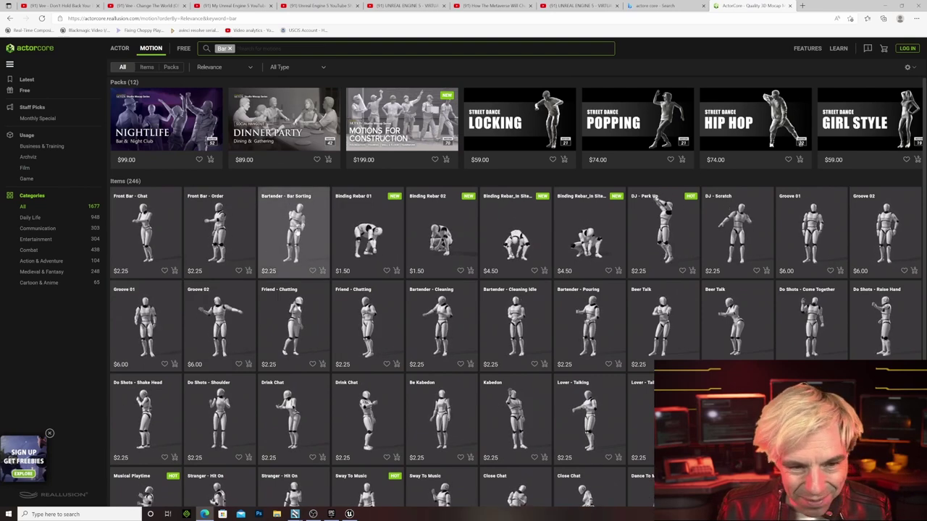
click(295, 227)
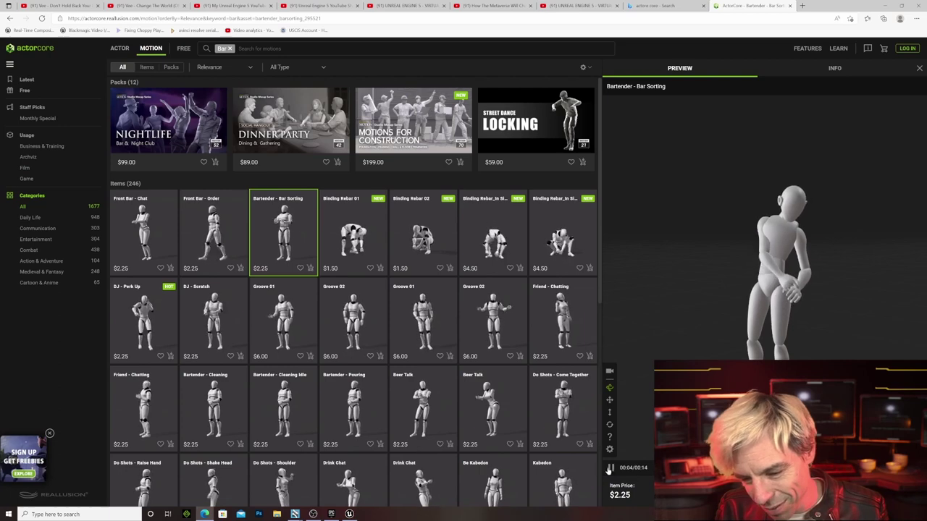
click(610, 469)
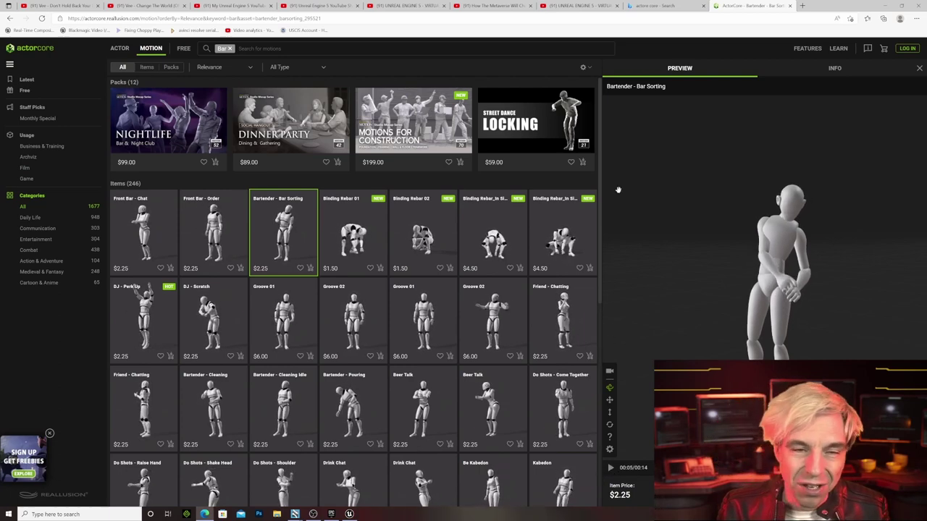
click(887, 8)
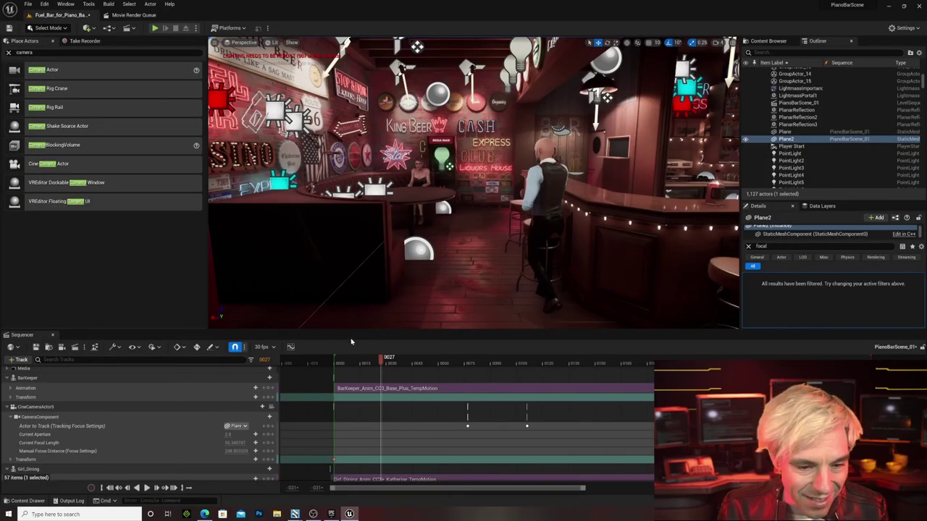
- Add the Girl_Dining_Anim_CC3+_Katherine_TempMotion animation to the BarKeeper's animation track at frame 27
click(368, 388)
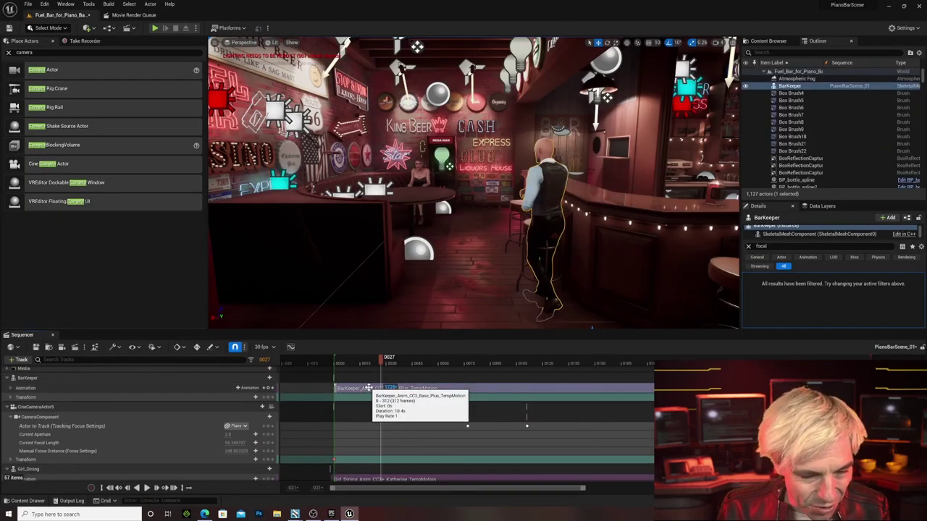
click(24, 389)
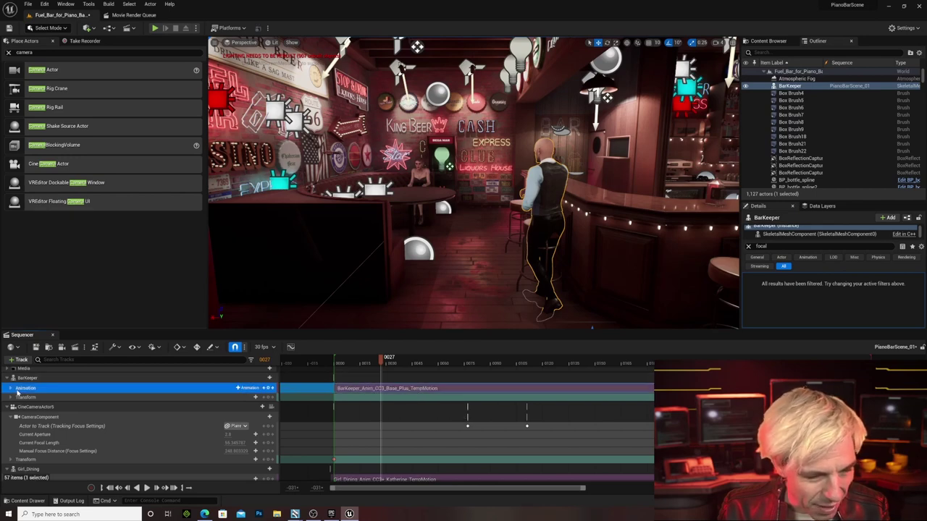
click(11, 389)
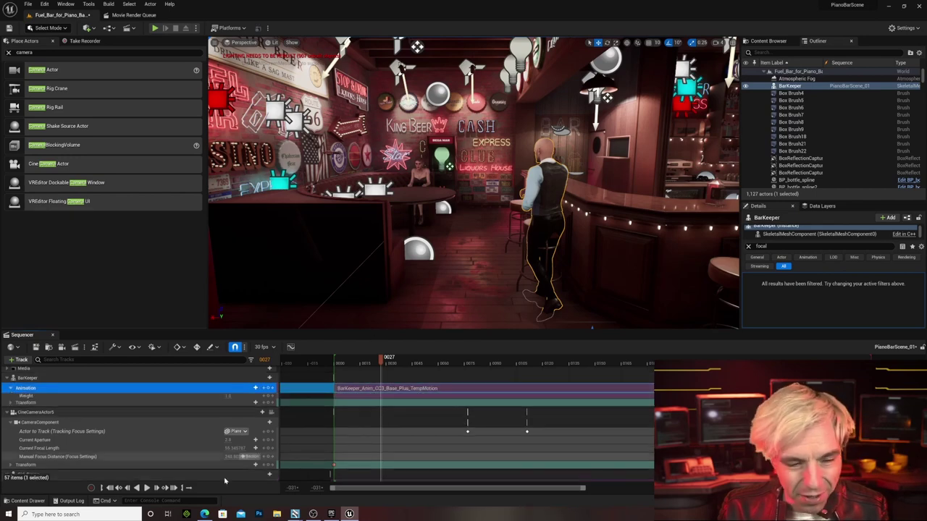
click(253, 389)
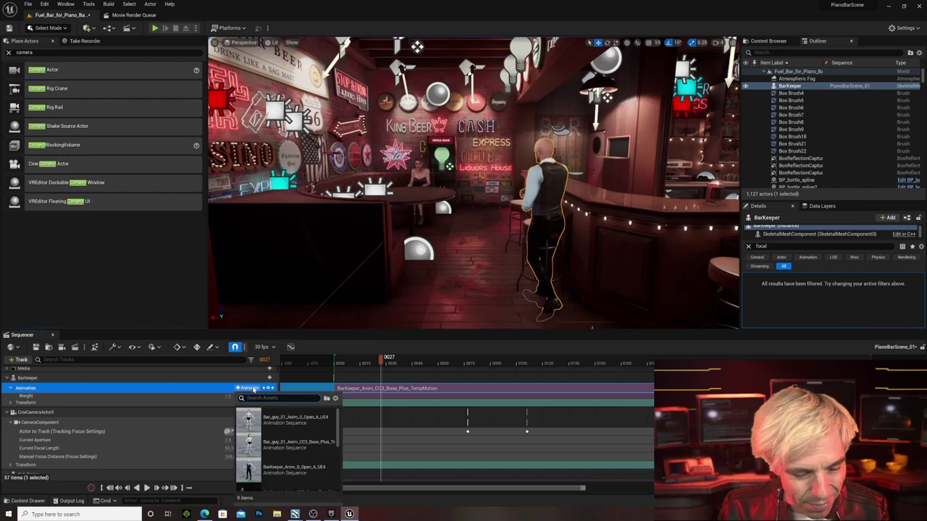
scroll(298, 438, down, 4)
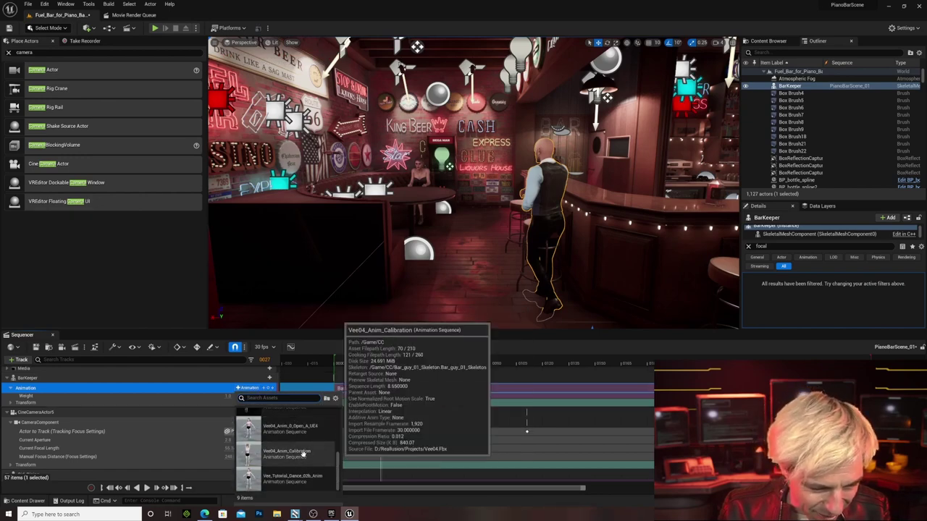
scroll(295, 445, up, 2)
click(294, 449)
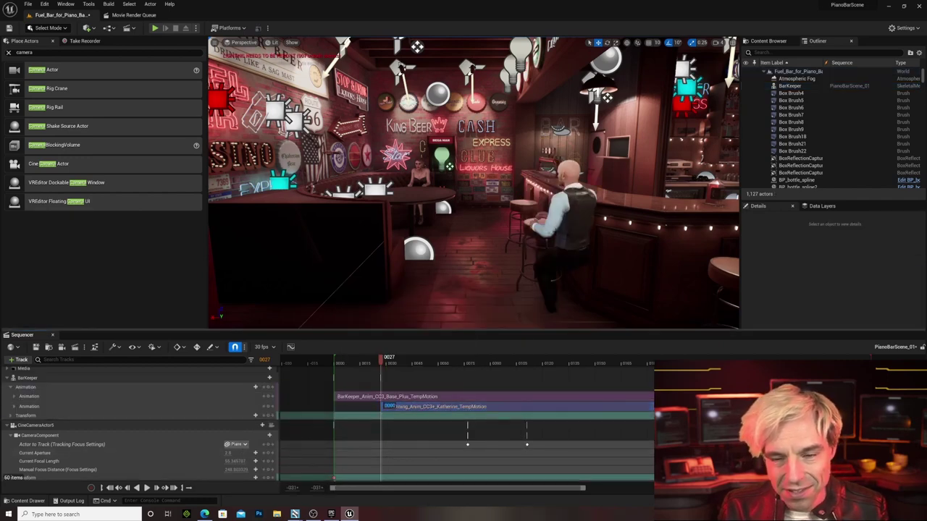
- Delete the BarKeeper_Anim_CC3_Base_Plus_TempMotion section from the BarKeeper's animation track
click(410, 396)
key(Delete)
scroll(409, 397, up, 1)
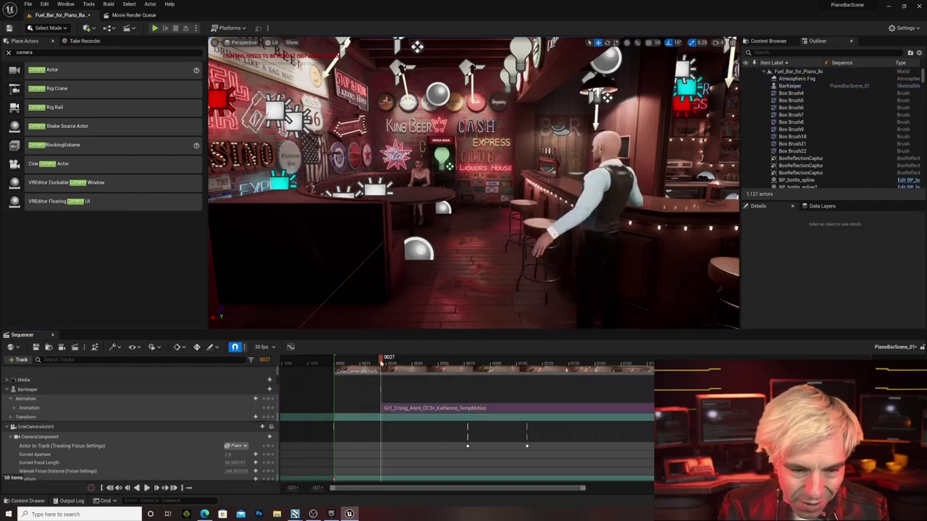
- Frame the seated barkeeper from the front at frame 164, create a cine camera there and adjust its manual focus distance to bring him into focus
key(space)
right_drag(475, 210, 536, 210)
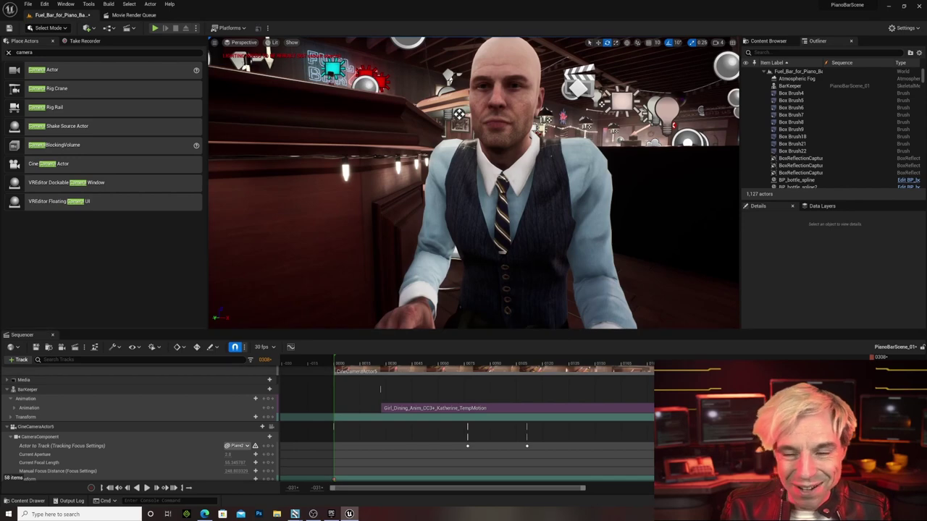
drag(872, 358, 620, 361)
scroll(475, 182, down, 6)
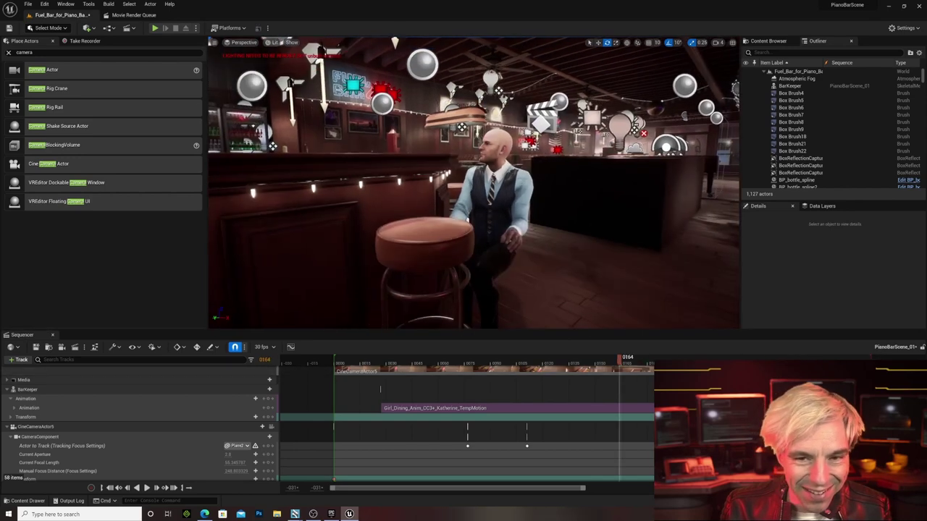
click(62, 348)
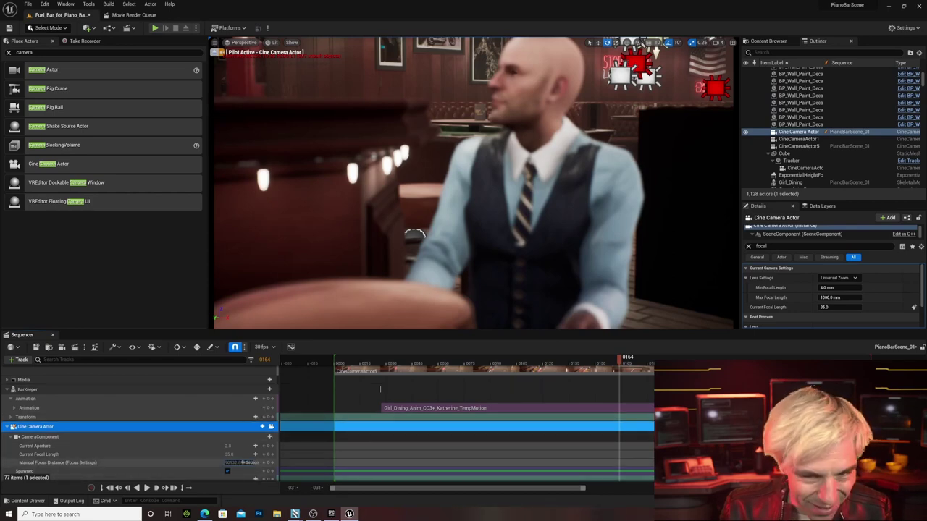
drag(236, 463, 224, 463)
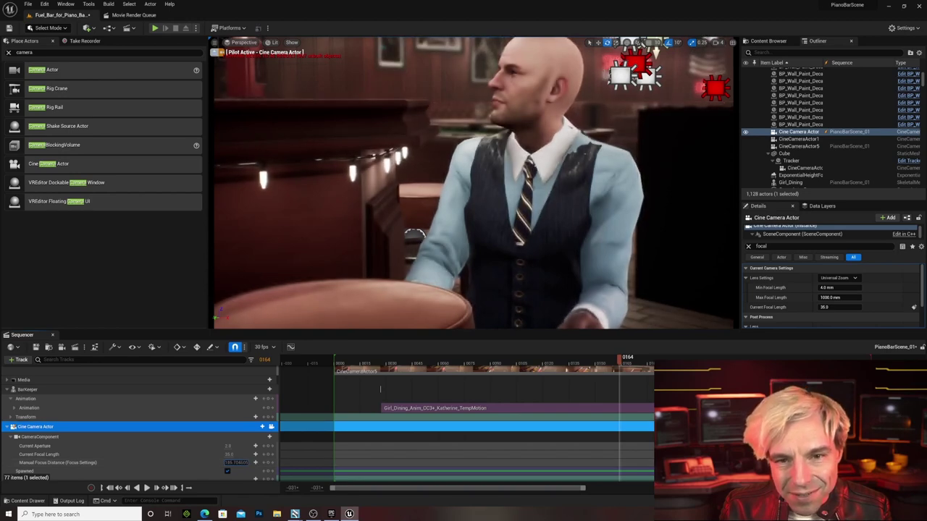
- Play the sequence from about frame 95 to review the barkeeper's performance through the new cine camera
drag(619, 360, 499, 366)
key(space)
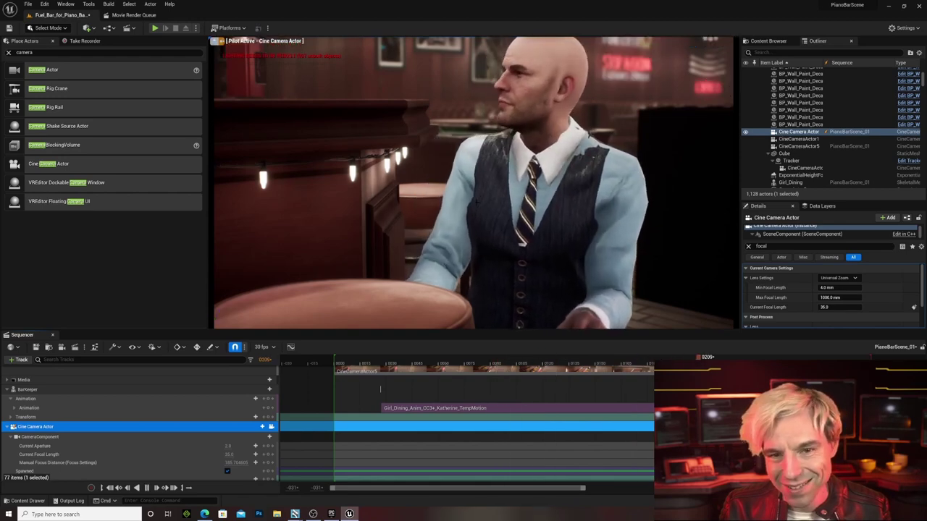
key(space)
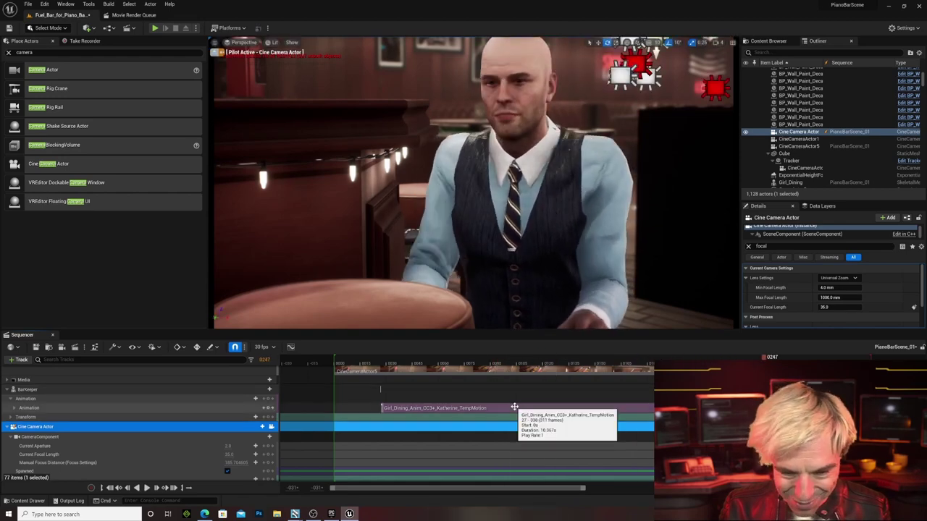
- Shift the BarKeeper's dining animation to start at frame 0 and play the sequence from the beginning
click(474, 408)
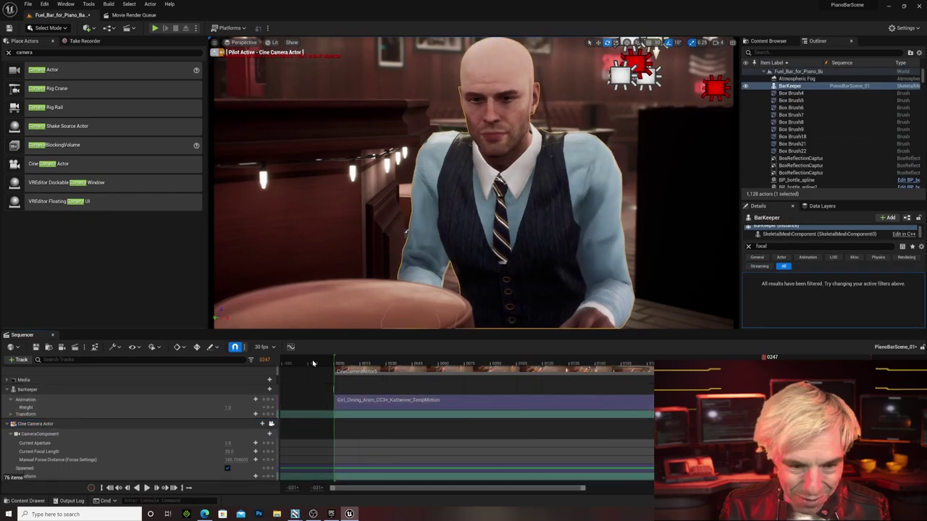
click(313, 363)
key(space)
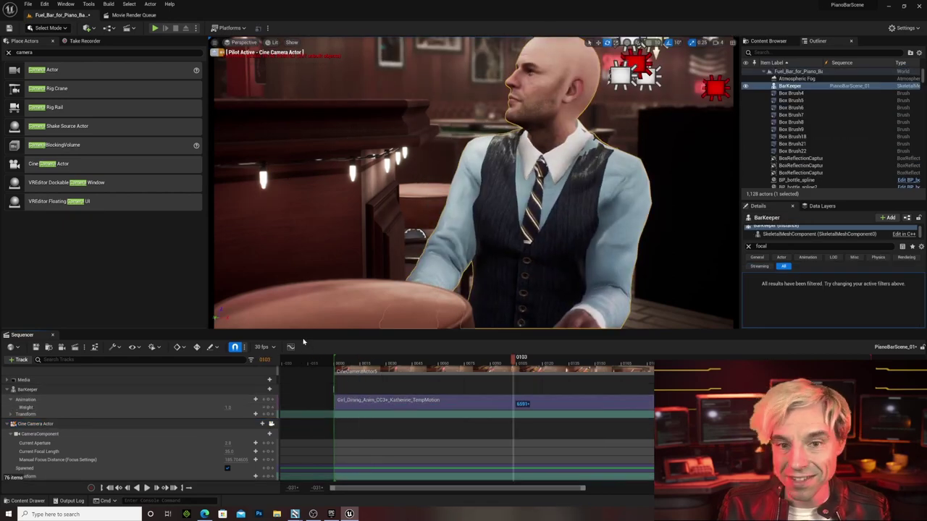
click(272, 423)
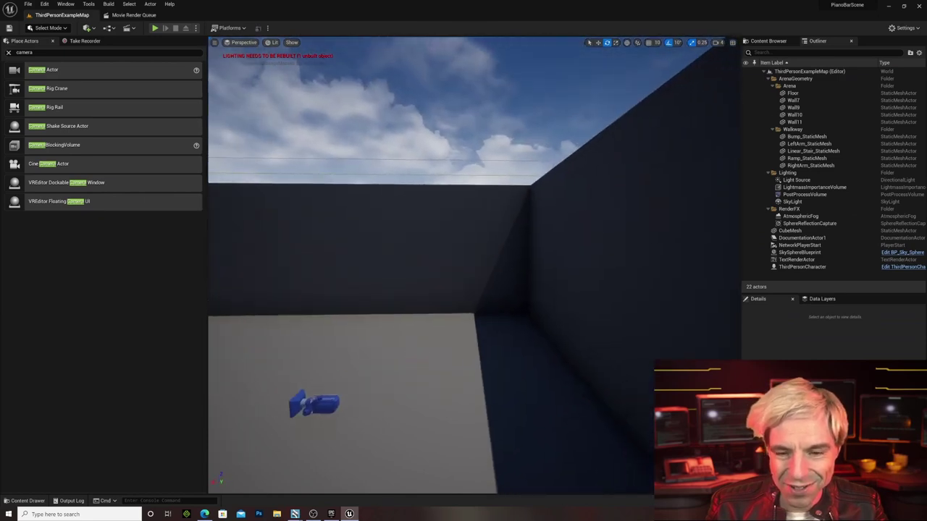
- Play-test ThirdPersonExampleMap by running and jumping with the third-person character, and end the play session
mouse_move(472, 391)
right_down()
mouse_move(413, 391)
mouse_move(472, 391)
right_up()
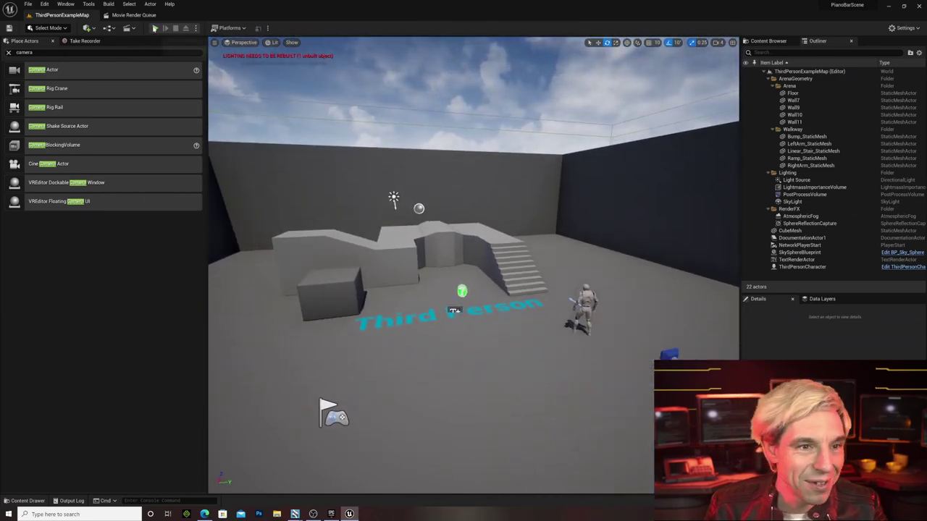
click(154, 28)
key(w)
key(w)
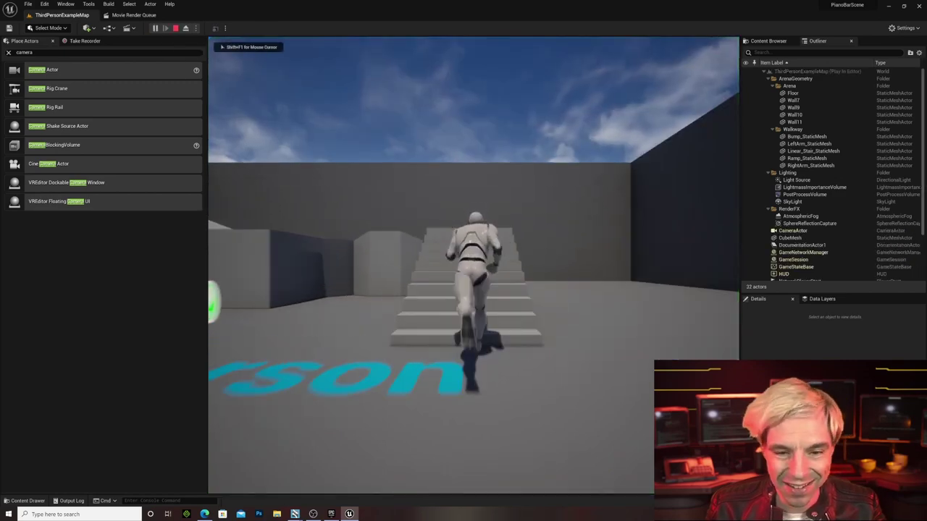
key(w)
key(space)
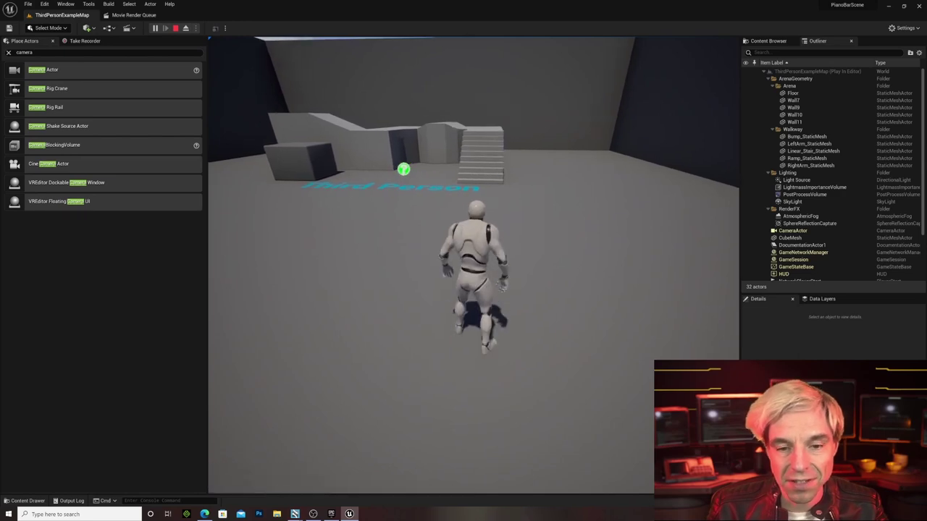
key(Escape)
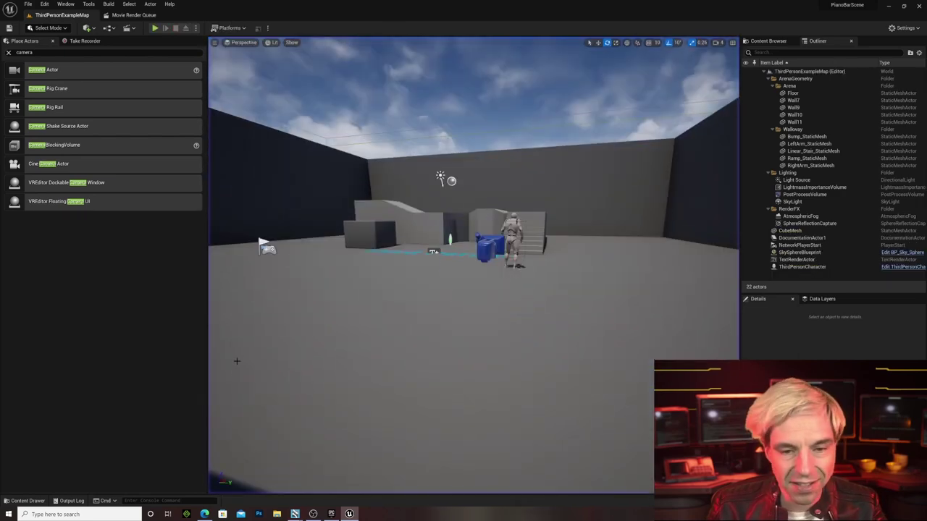
- Delete the walkway blocks, stairs, cube and all surrounding arena walls, keeping only the floor of the arena geometry
click(509, 250)
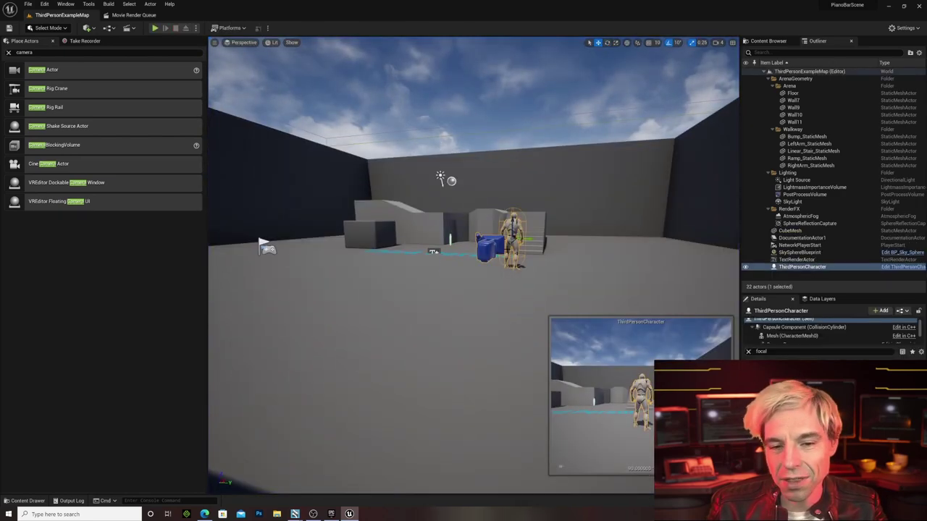
key(w)
click(459, 320)
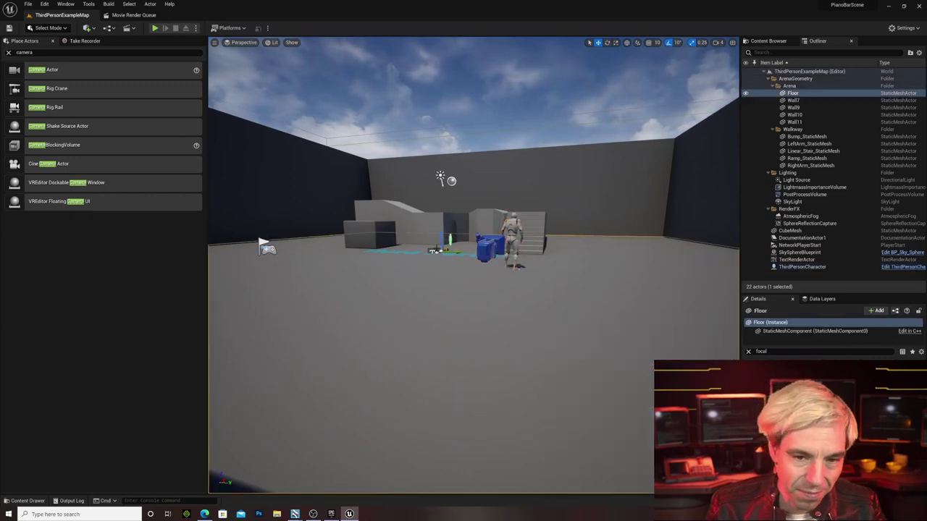
click(436, 227)
key(Delete)
click(392, 211)
key(Delete)
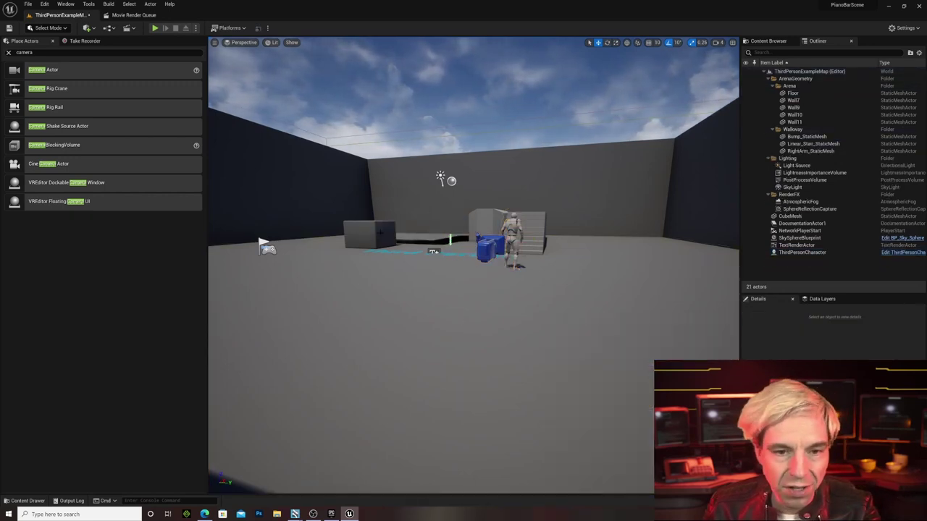
click(372, 235)
key(Delete)
click(532, 222)
key(Delete)
click(488, 223)
key(Delete)
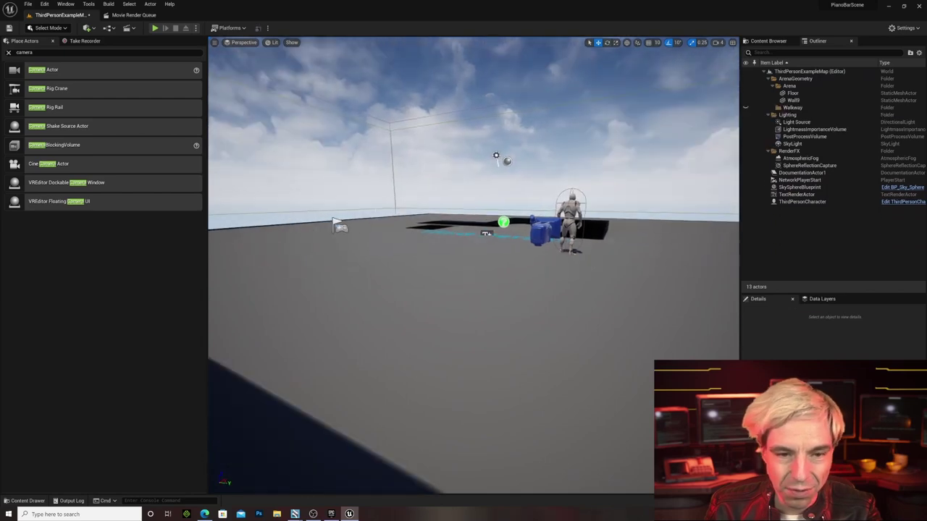
right_drag(473, 265, 390, 326)
click(486, 273)
key(Delete)
- View the cleared floor from above and open the Fuel_Bar mesh folder in the project content
key(e)
click(291, 350)
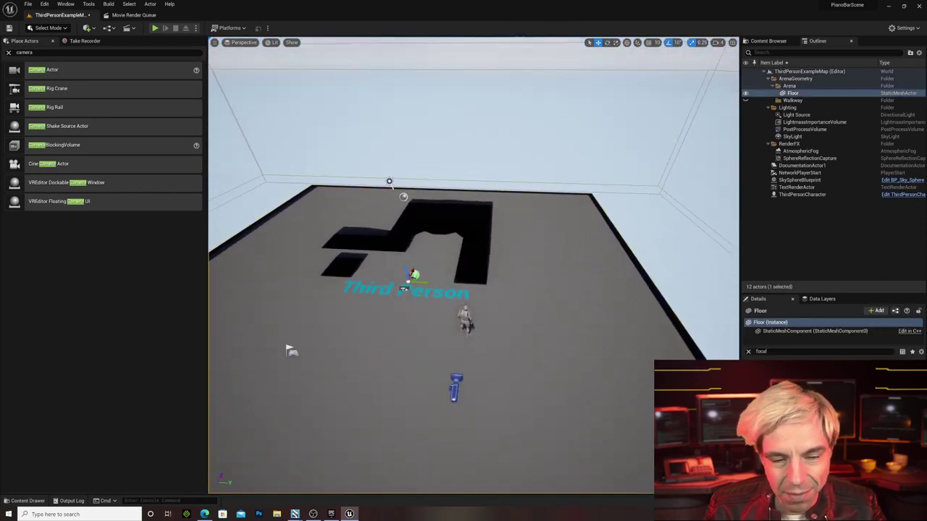
key(w)
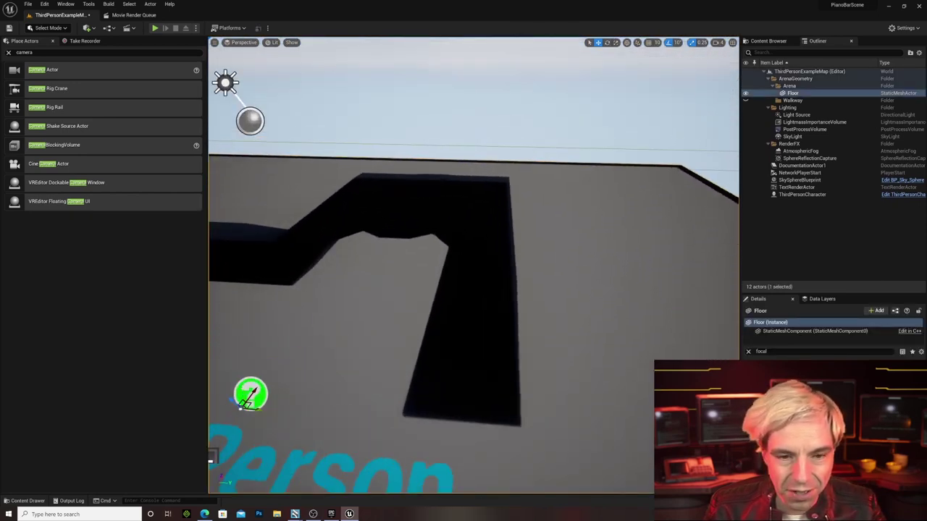
key(s)
key(f)
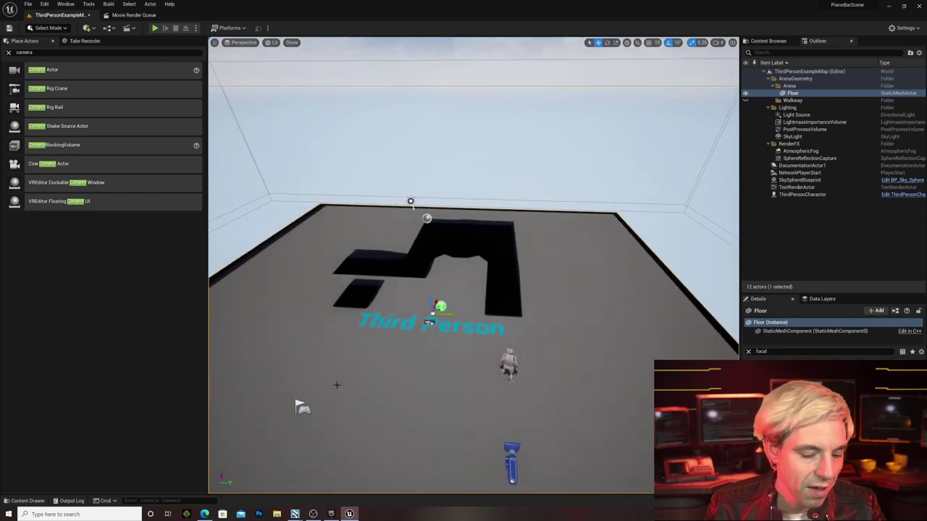
key(ctrl+space)
click(152, 332)
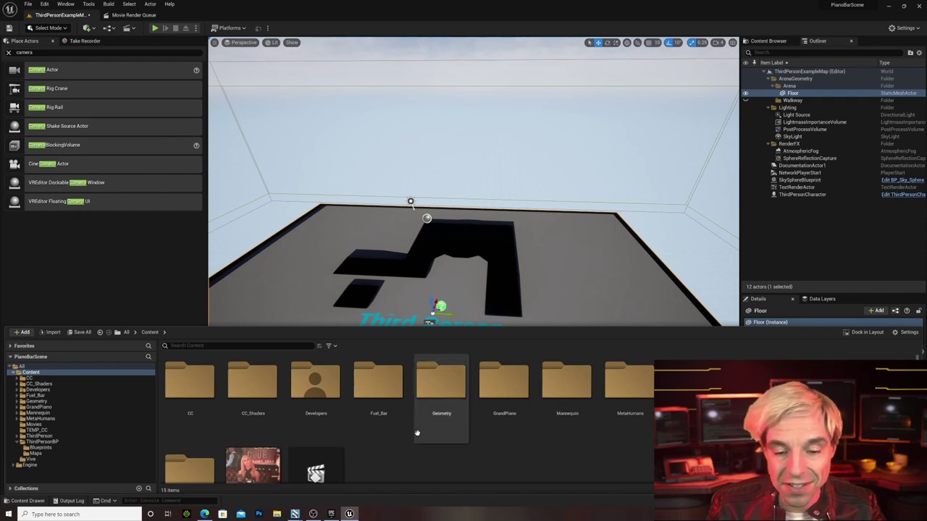
double_click(378, 384)
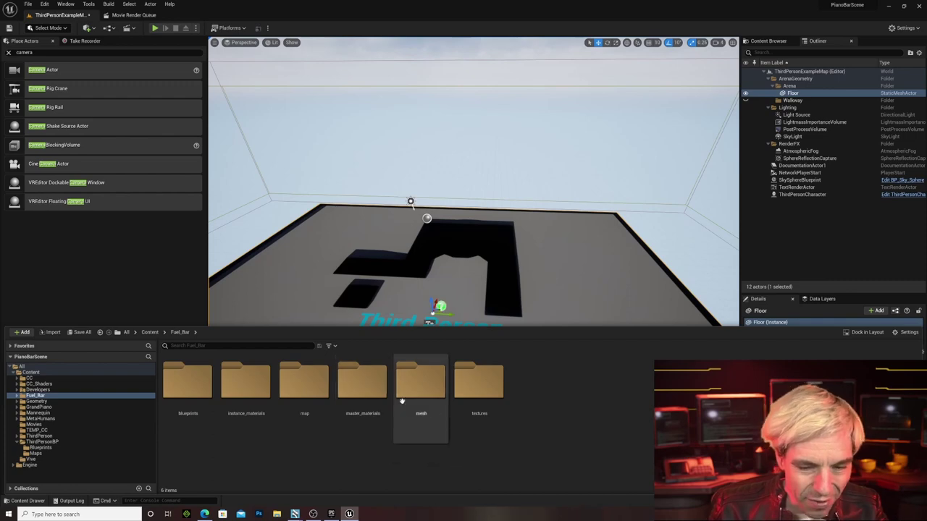
double_click(421, 382)
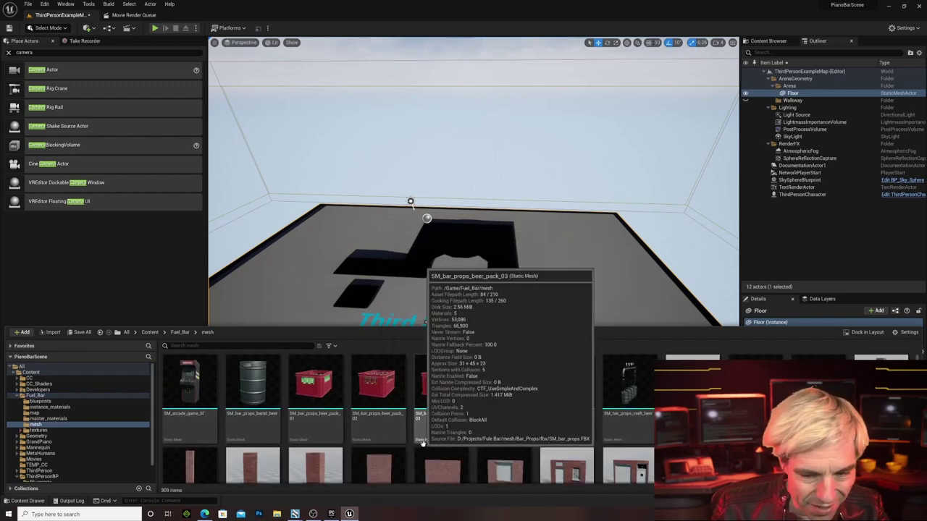
- Place the brick wall meshes SM_Buildings_Low_2m_01, 4m_01, 4m_02, 4m_03 and 4m_04 across the arena floor
scroll(387, 431, down, 1)
drag(379, 438, 327, 247)
key(ctrl+space)
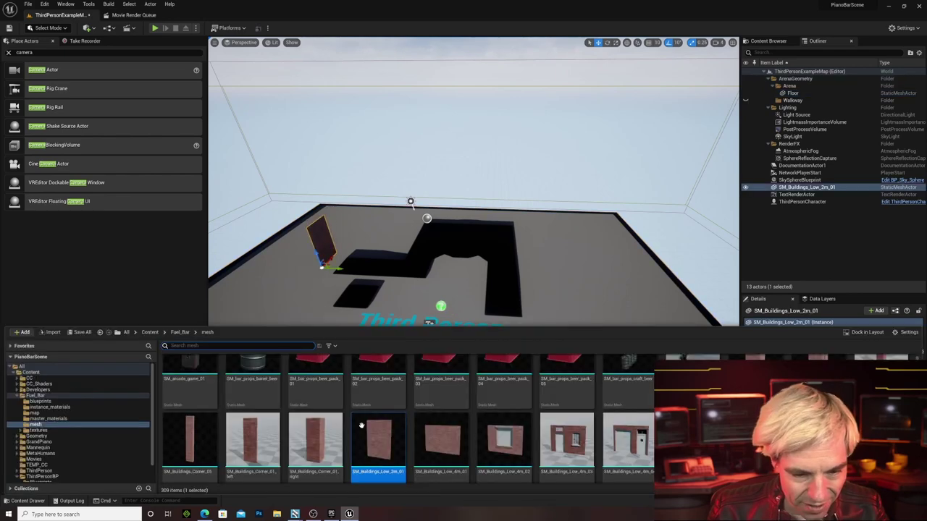
drag(446, 447, 333, 274)
key(ctrl+space)
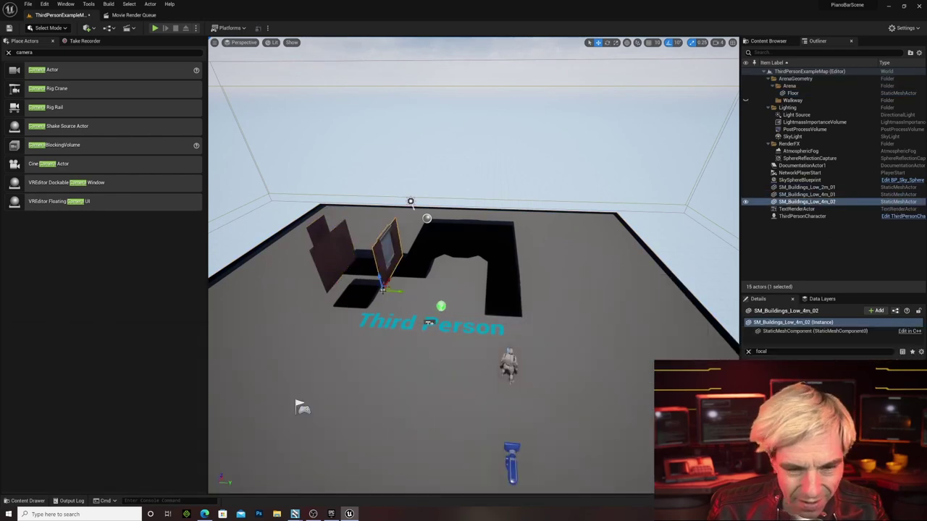
key(ctrl+space)
drag(575, 447, 433, 292)
key(ctrl+space)
drag(626, 447, 486, 291)
key(ctrl+space)
key(ctrl+space)
- Move the window wall SM_Buildings_Low_4m_02 flush against the shutter-and-door wall to form one continuous facade
right_drag(433, 371, 434, 326)
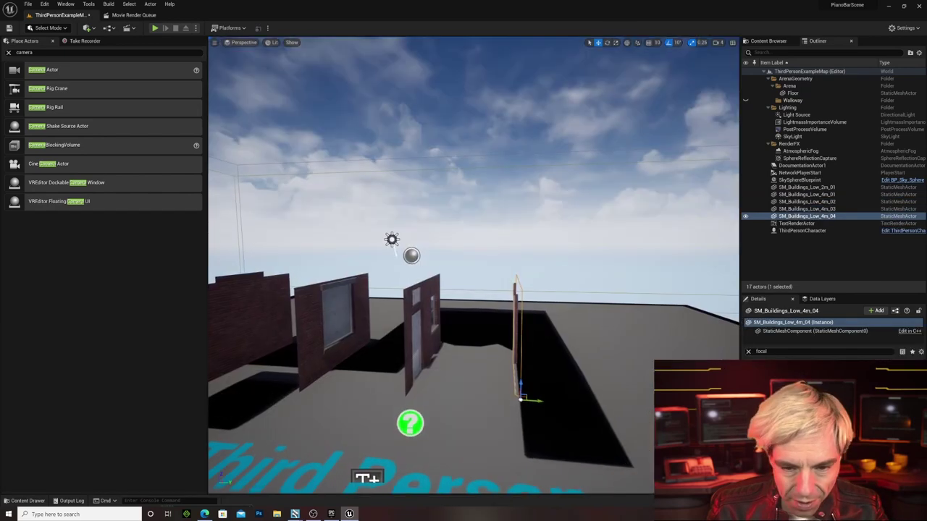
key(e)
drag(537, 414, 583, 407)
drag(315, 360, 320, 361)
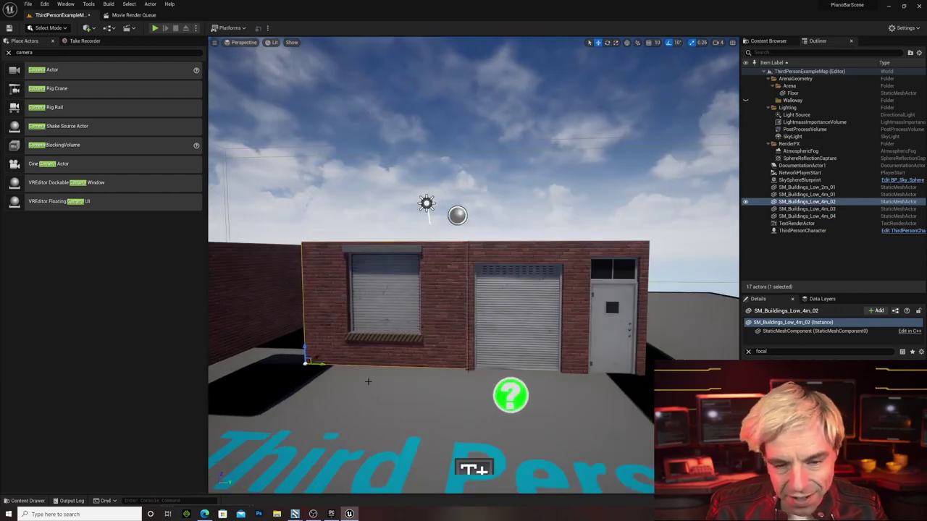
- Rotate and move the plain brick wall SM_Buildings_Low_4m_01 to form a corner beside the window wall
right_drag(367, 382, 387, 379)
key(a)
key(d)
click(345, 367)
key(e)
drag(327, 434, 275, 464)
drag(400, 333, 464, 326)
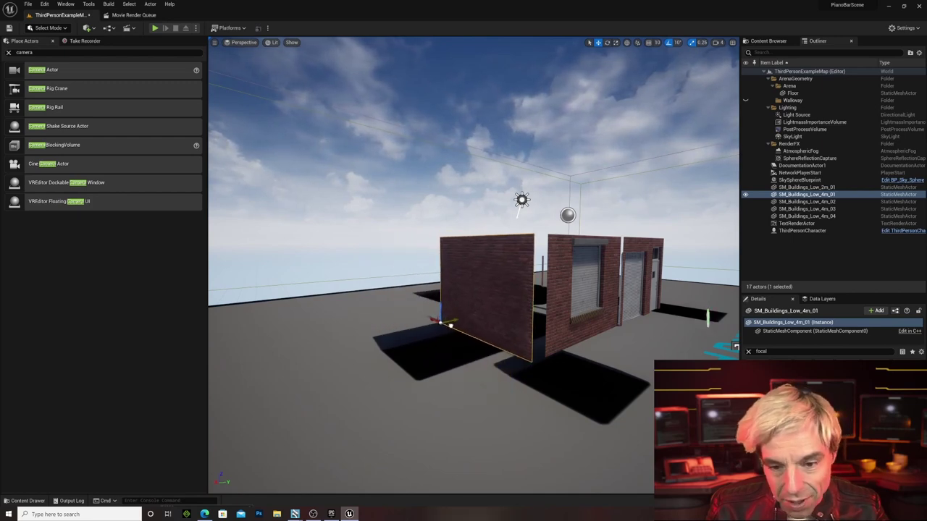
key(Escape)
right_drag(463, 325, 554, 322)
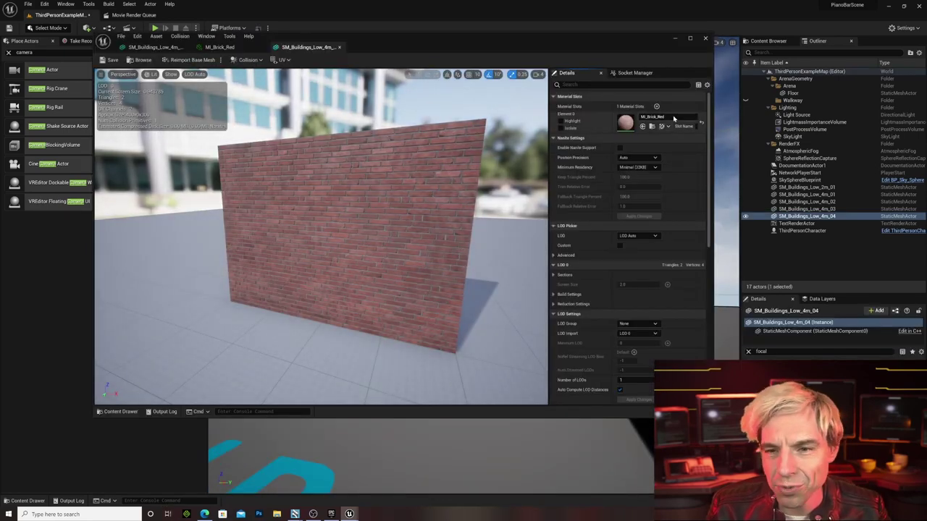
- Try MI_Brick_Green on the SM_Buildings_Low_4m_04 mesh, and replace it with the MI_cassette_floor material
click(669, 118)
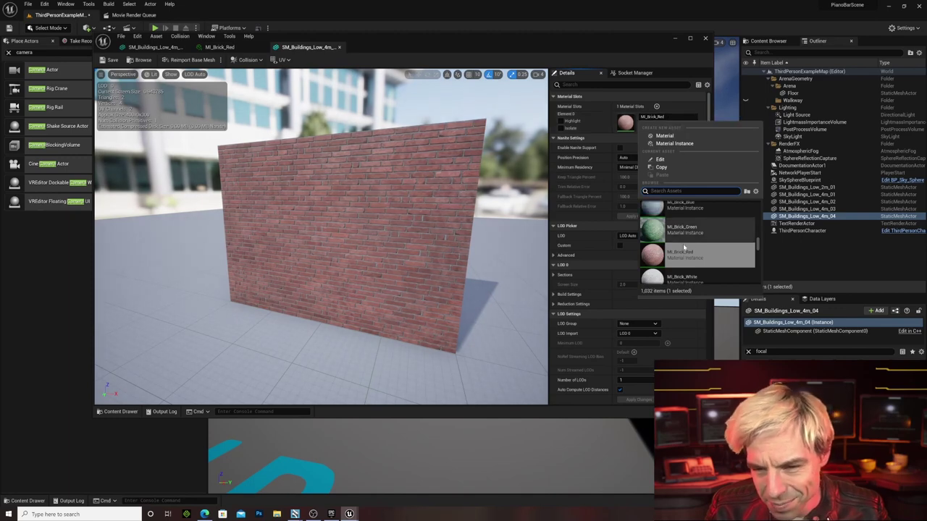
click(653, 236)
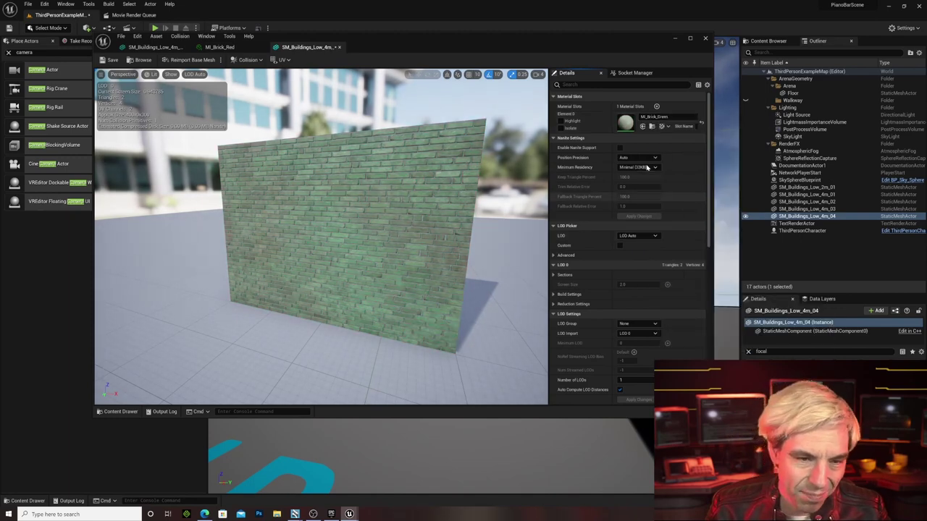
click(659, 117)
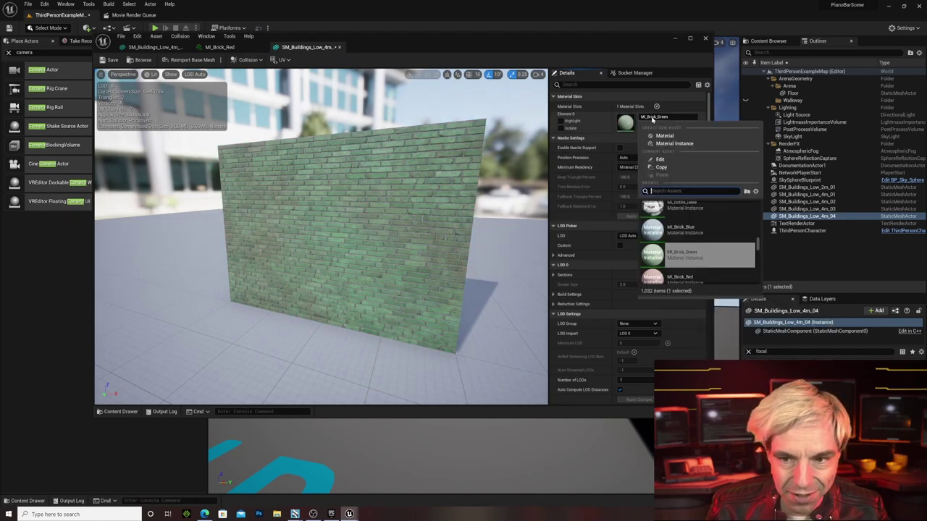
click(672, 222)
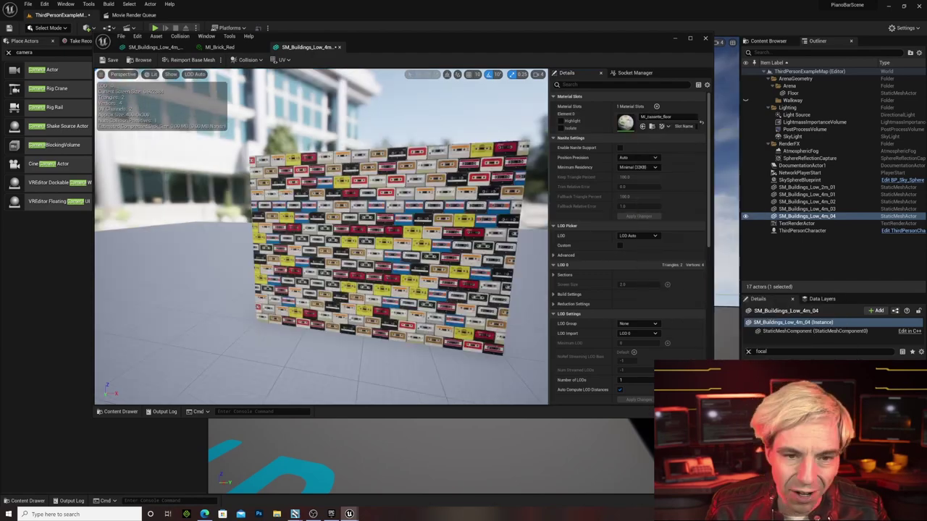
mouse_move(322, 236)
right_down()
mouse_move(319, 250)
mouse_move(337, 217)
mouse_move(329, 235)
mouse_move(319, 223)
right_up()
- Place the Girl_Dining_Anim_0_Open_A_UE4 character facing away from the cassette wall and add a Cine Camera Actor framing her face
click(488, 315)
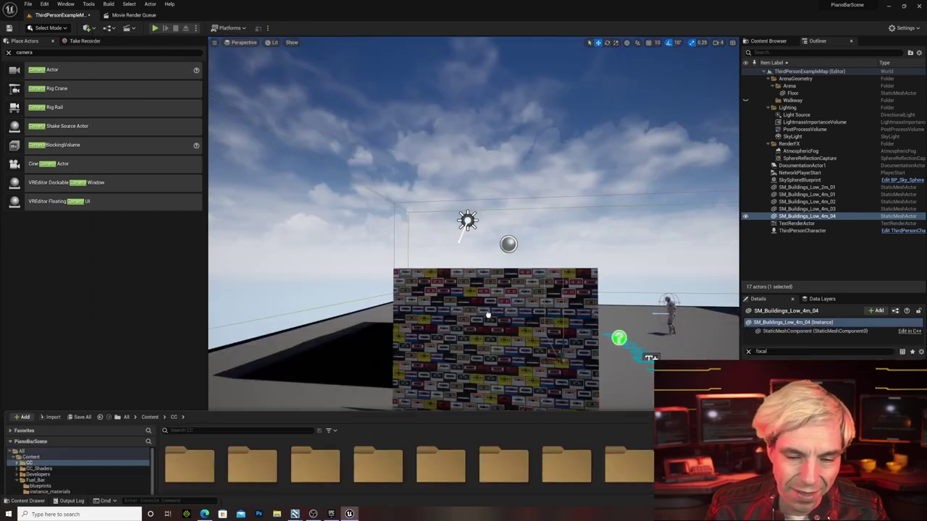
drag(487, 314, 594, 440)
key(e)
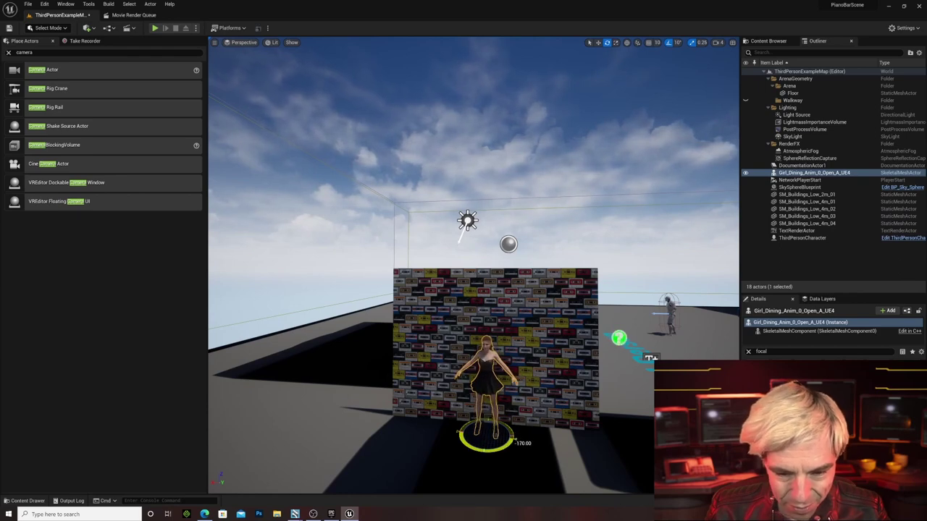
key(w)
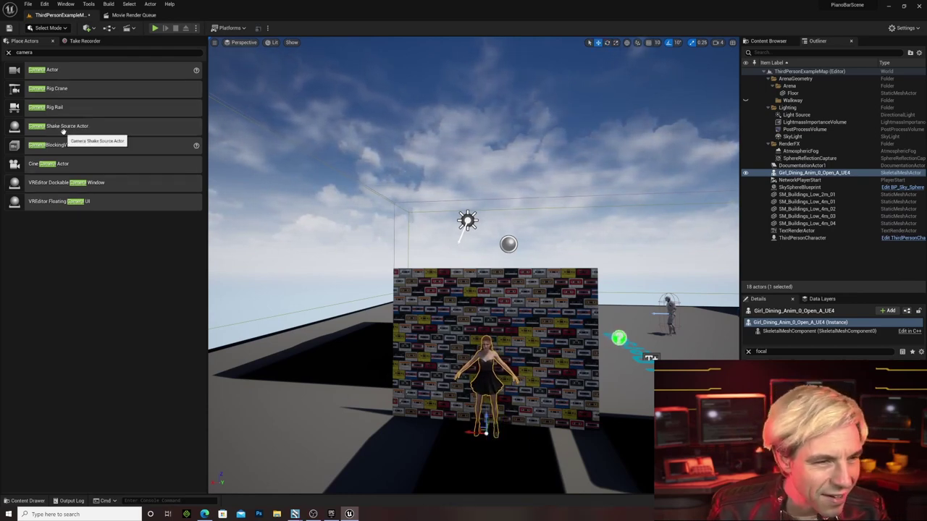
drag(45, 163, 469, 474)
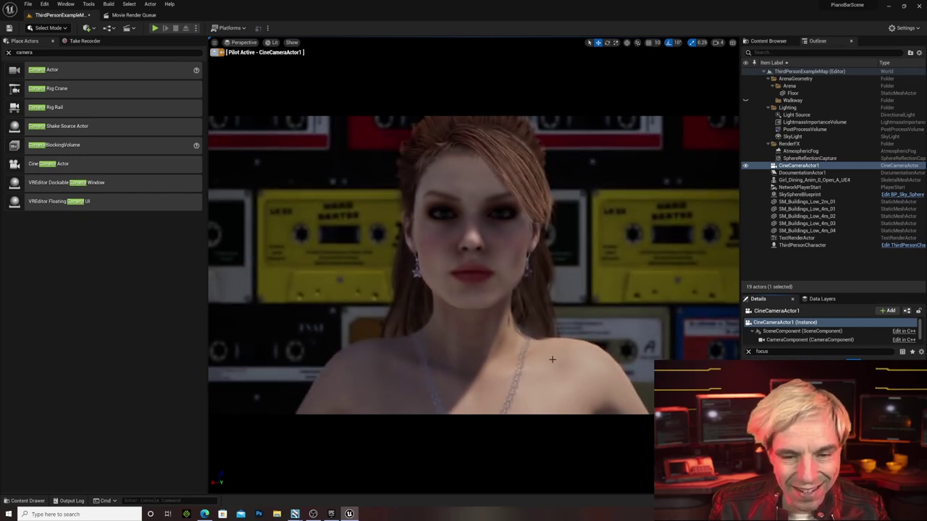
- Add a Rect Light beside the character and stop piloting the cine camera
click(7, 54)
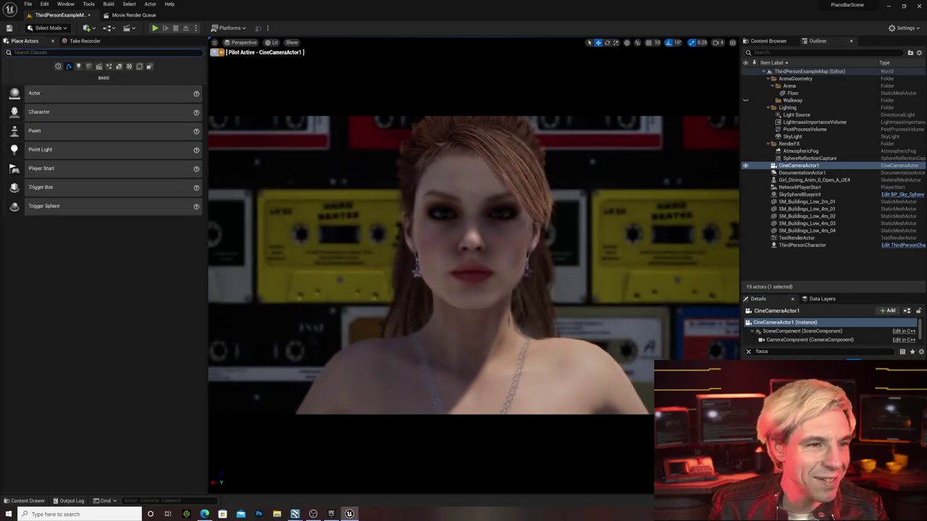
text(rect)
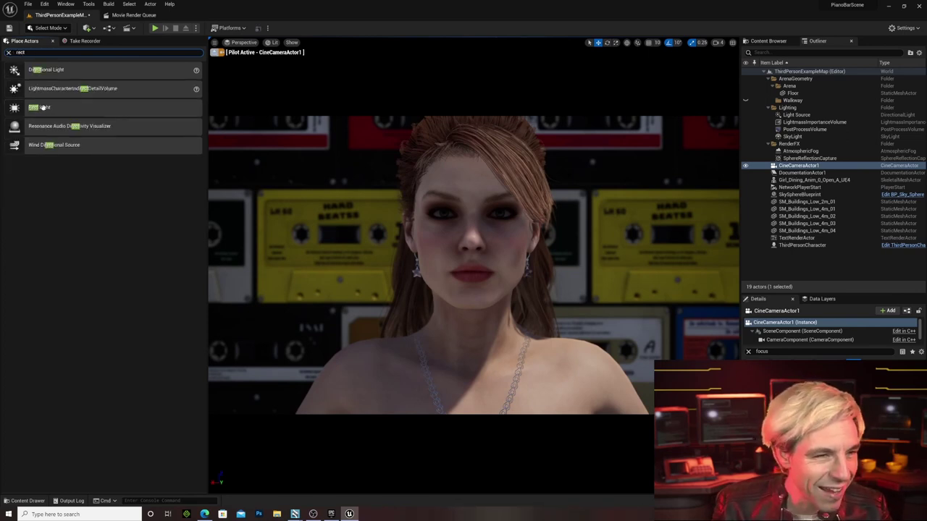
drag(64, 118, 319, 170)
click(213, 52)
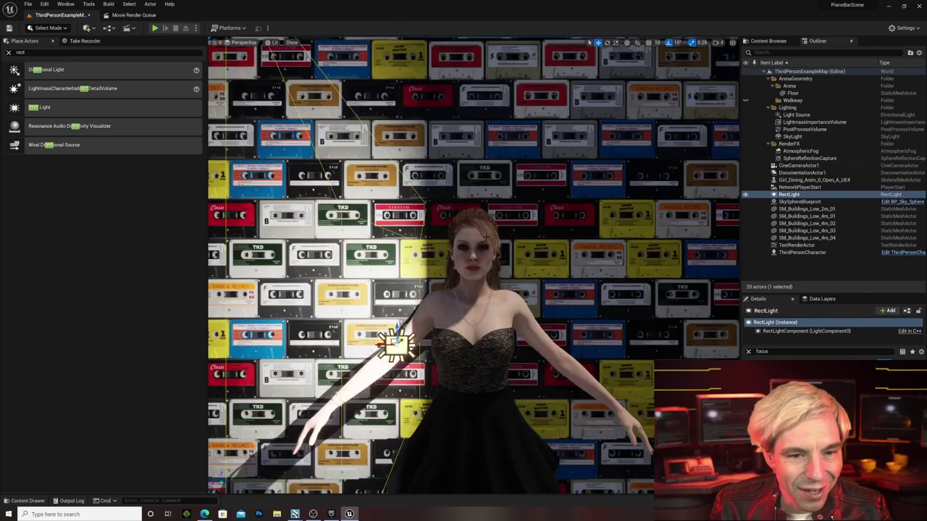
- Rotate the Rect Light toward the character and move it directly in front of her upper body
scroll(463, 278, down, 5)
scroll(464, 278, up, 1)
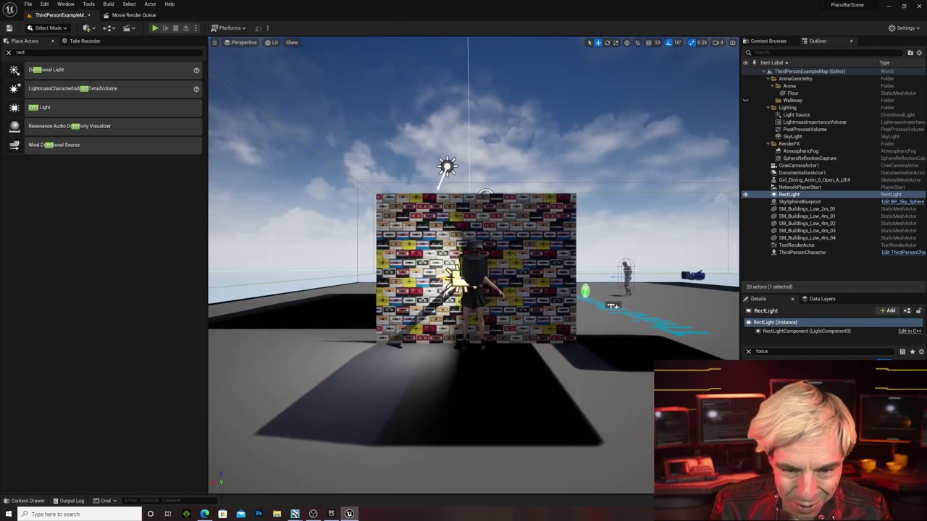
mouse_move(449, 278)
mouse_down()
mouse_move(252, 280)
mouse_move(523, 281)
mouse_move(456, 286)
mouse_up()
key(e)
key(w)
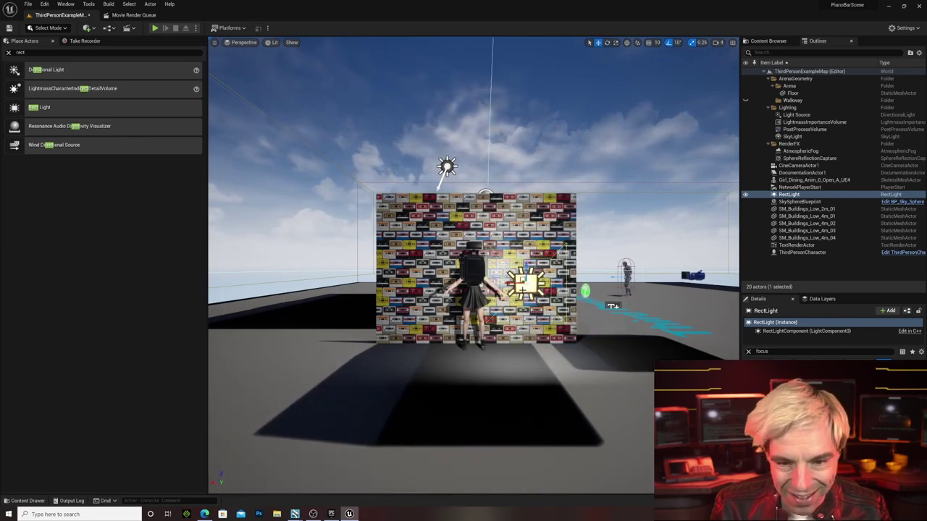
drag(522, 281, 468, 273)
click(474, 258)
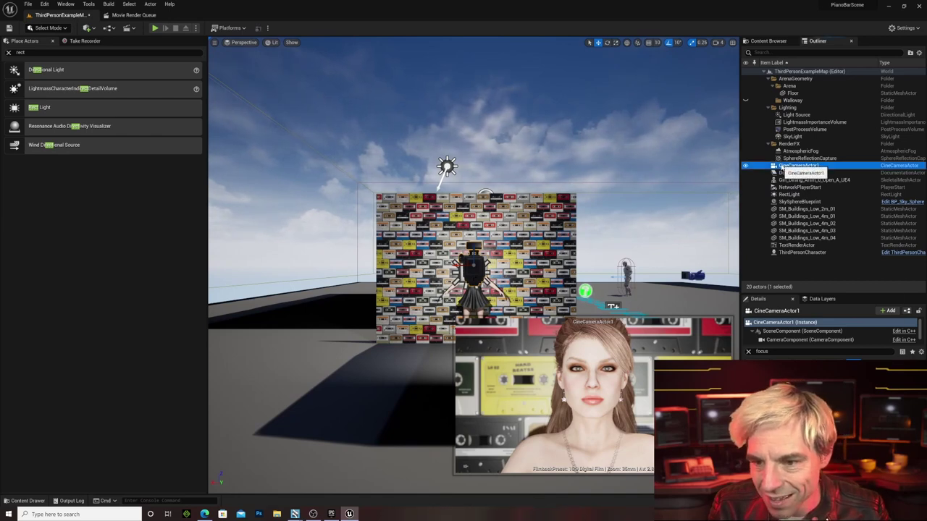
- Pilot CineCameraActor1 to view the lit character through the camera
right_click(789, 167)
mouse_move(814, 244)
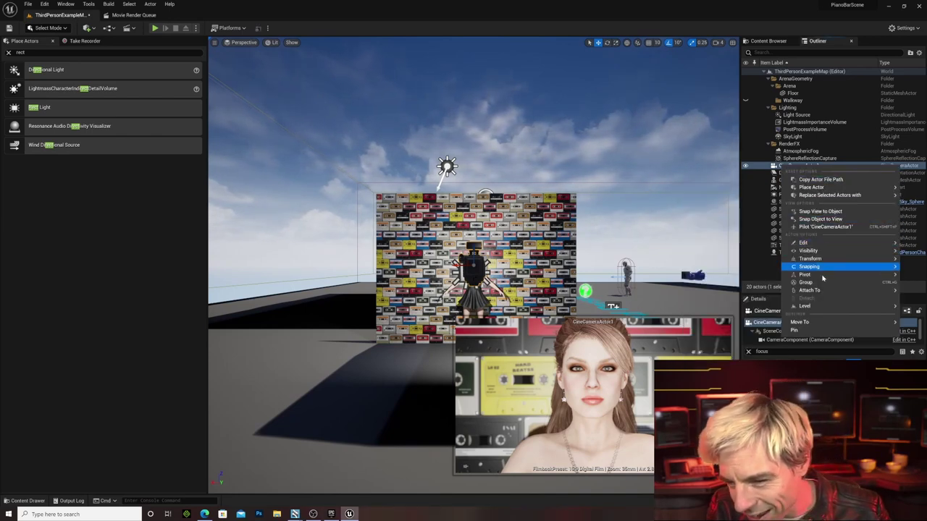
click(821, 227)
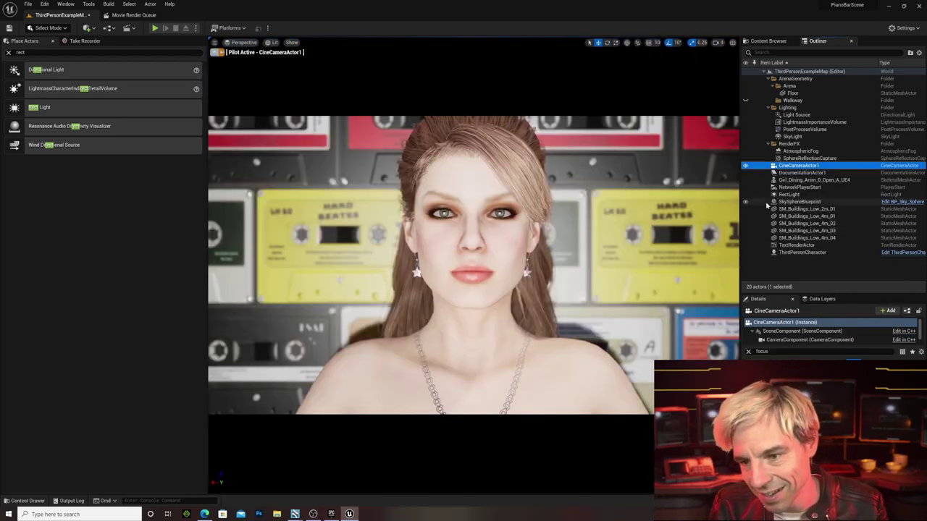
- Select the RectLight and clear the filter on its detail properties
click(789, 194)
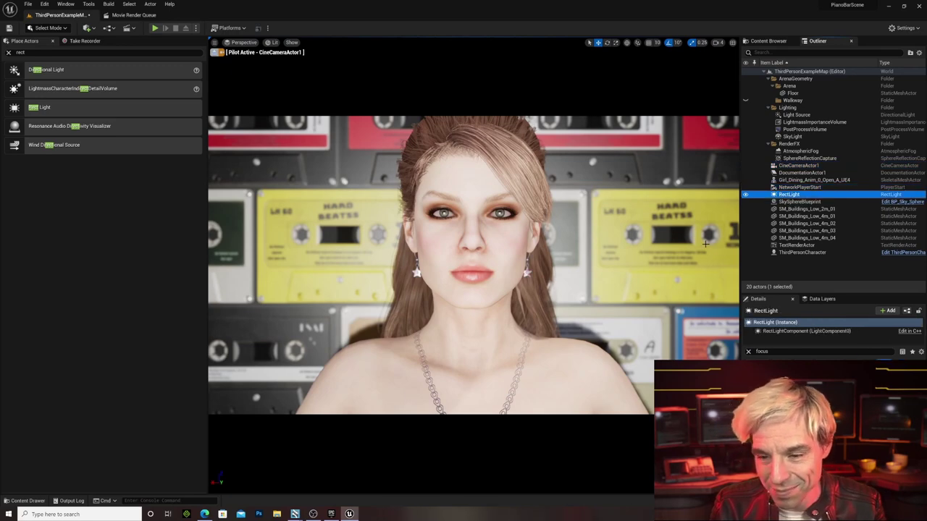
click(748, 352)
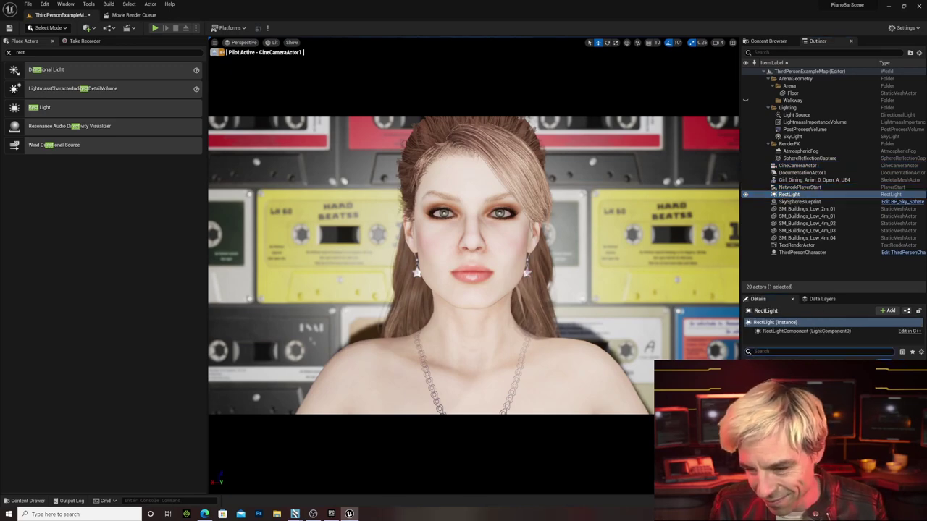